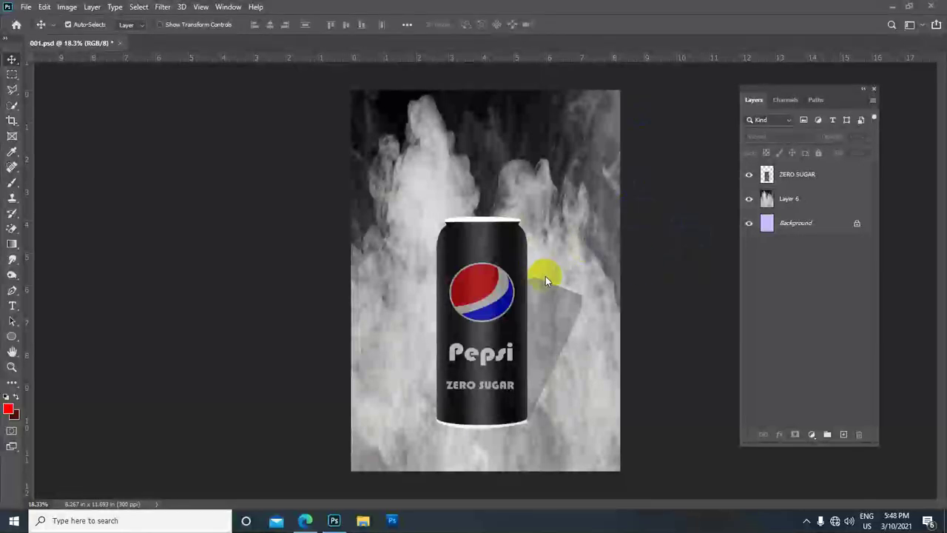
Zoom out and scroll around to inspect the whole reference mockup
key("ctrl+minus")
scroll(549, 293, "up", 1)
scroll(548, 292, "up", 1)
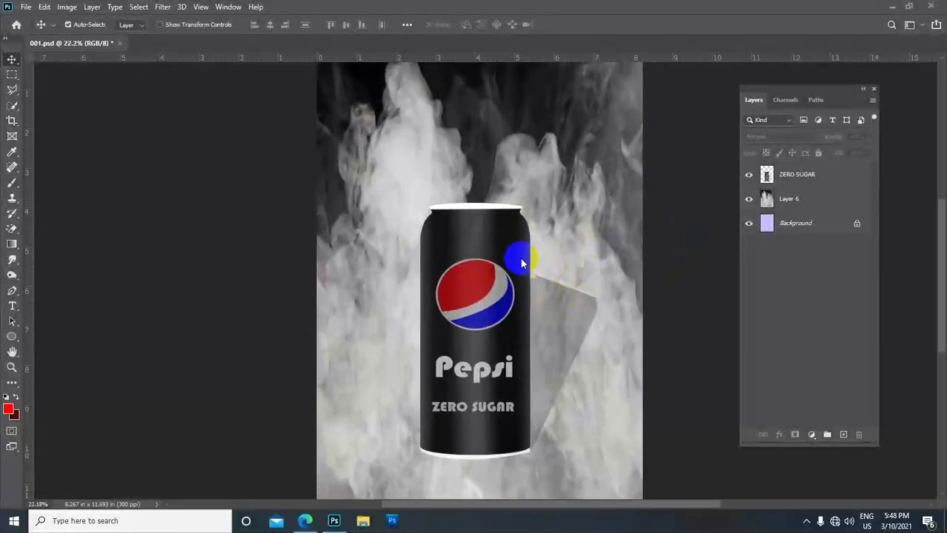
scroll(521, 258, "down", 1)
scroll(531, 274, "down", 1)
scroll(531, 281, "up", 2)
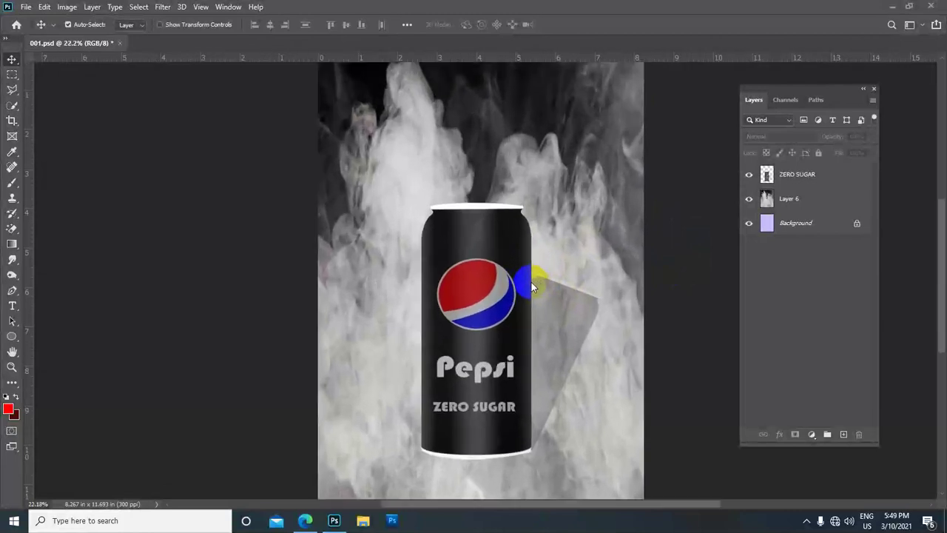
scroll(531, 274, "up", 4)
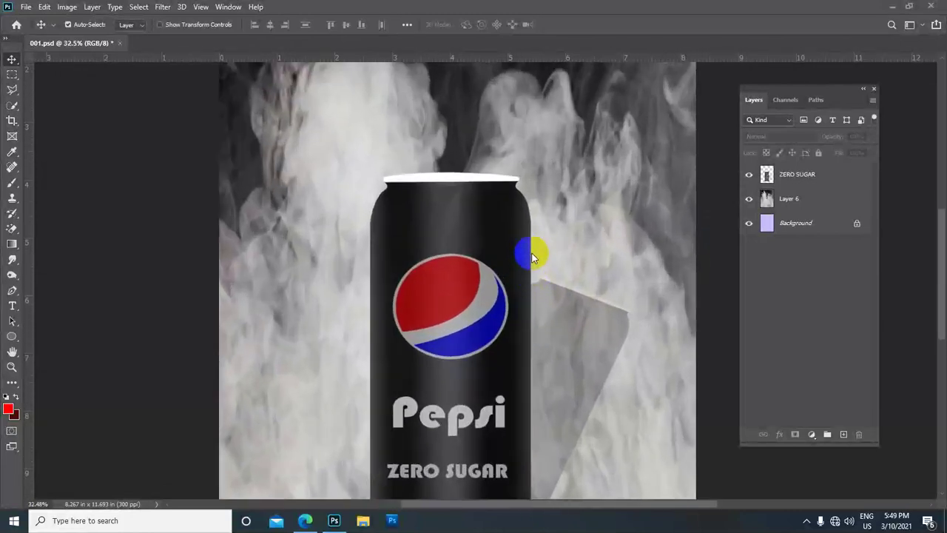
scroll(534, 266, "down", 3)
scroll(537, 275, "up", 2)
scroll(537, 270, "down", 2)
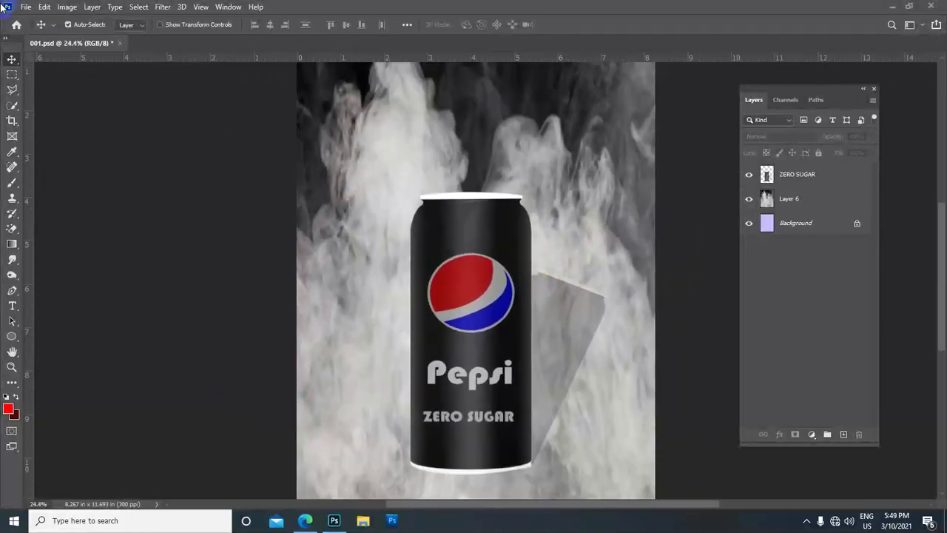
Create a new Print A4 document in inches (8.268 × 11.693 in, 300 ppi)
left_click(26, 7)
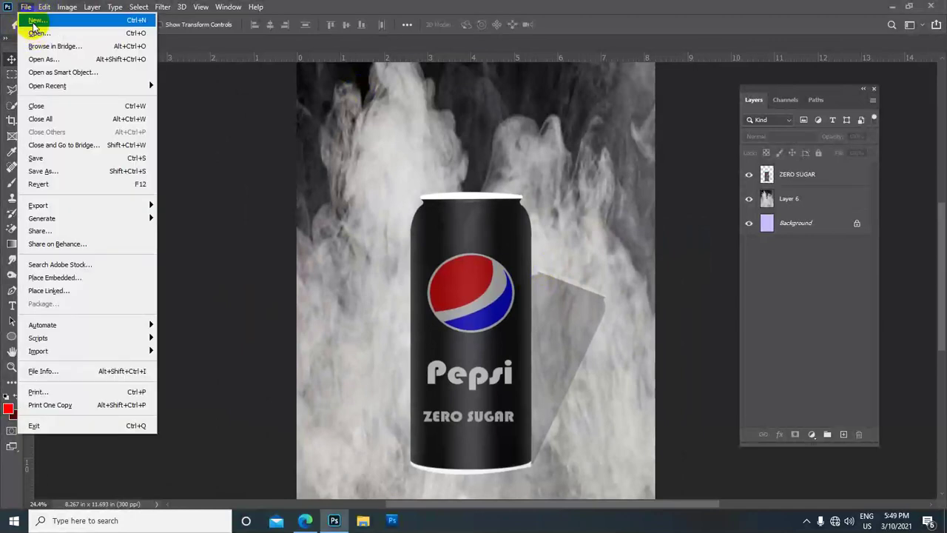
left_click(33, 22)
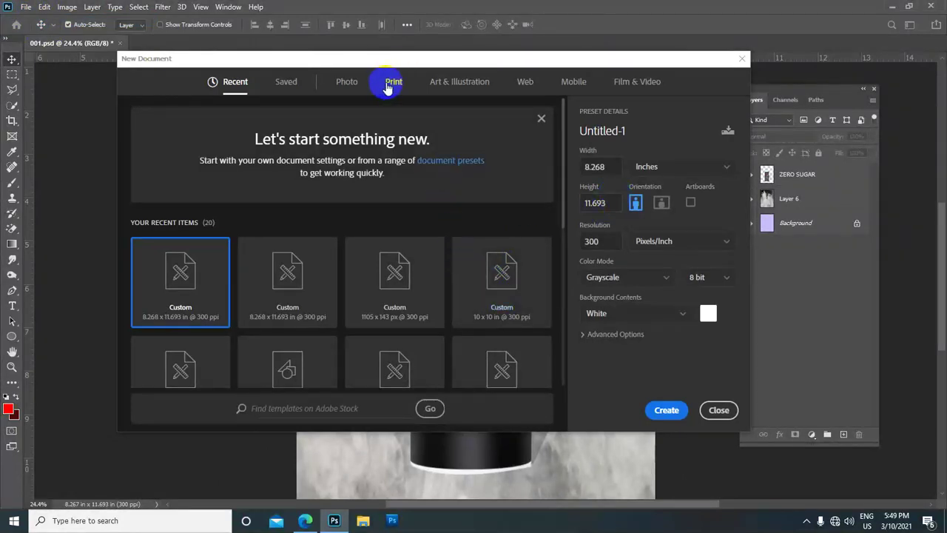
left_click(388, 87)
left_click(507, 176)
left_click(723, 168)
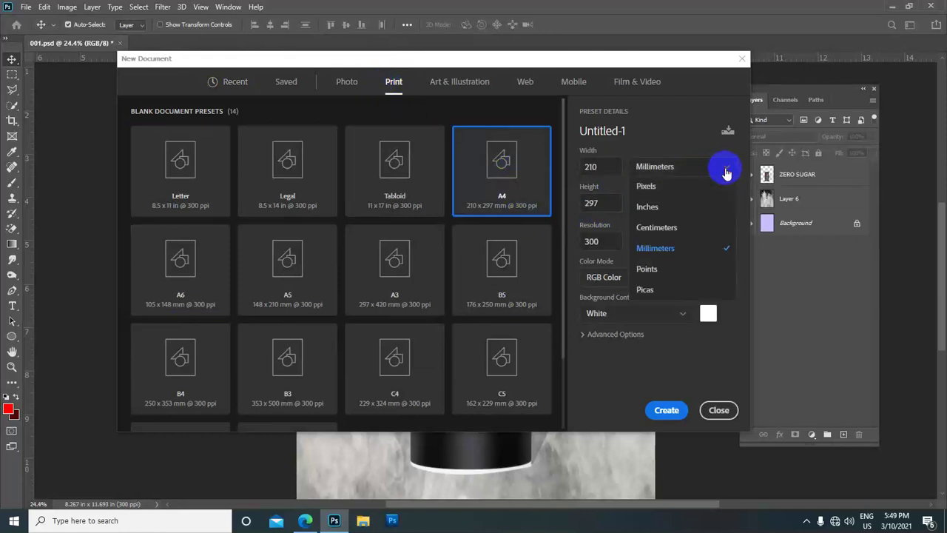
left_click(694, 208)
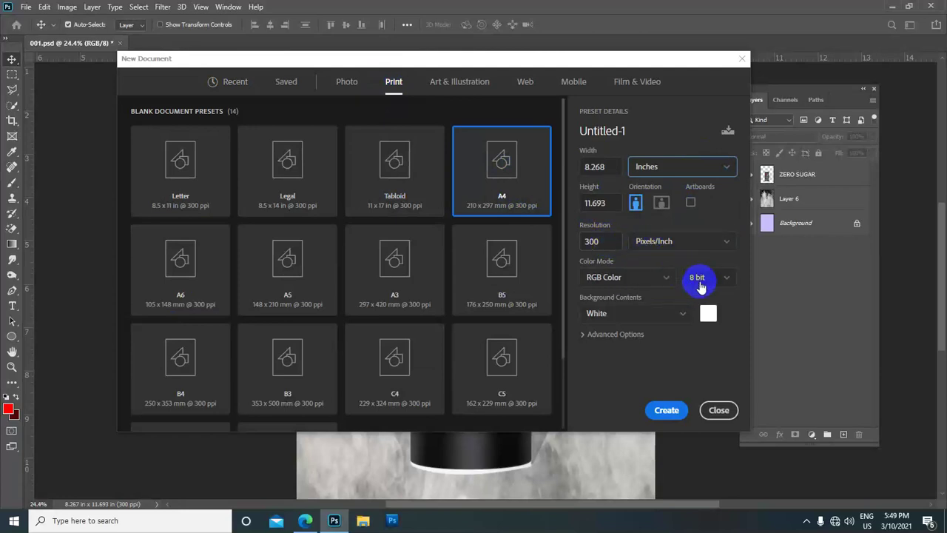
left_click(666, 409)
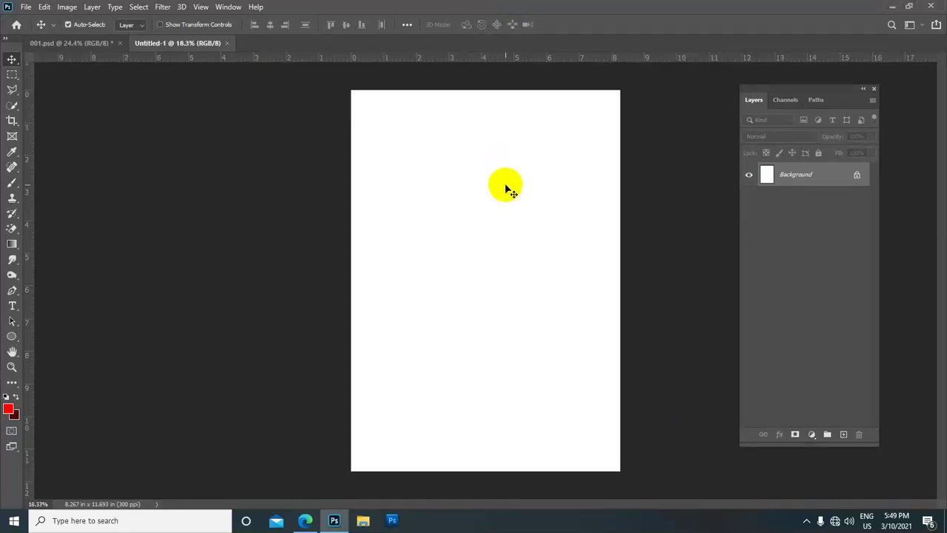
Draw a tall rectangle path on the page with the Rectangle Tool
left_click_drag(11, 335, 37, 335)
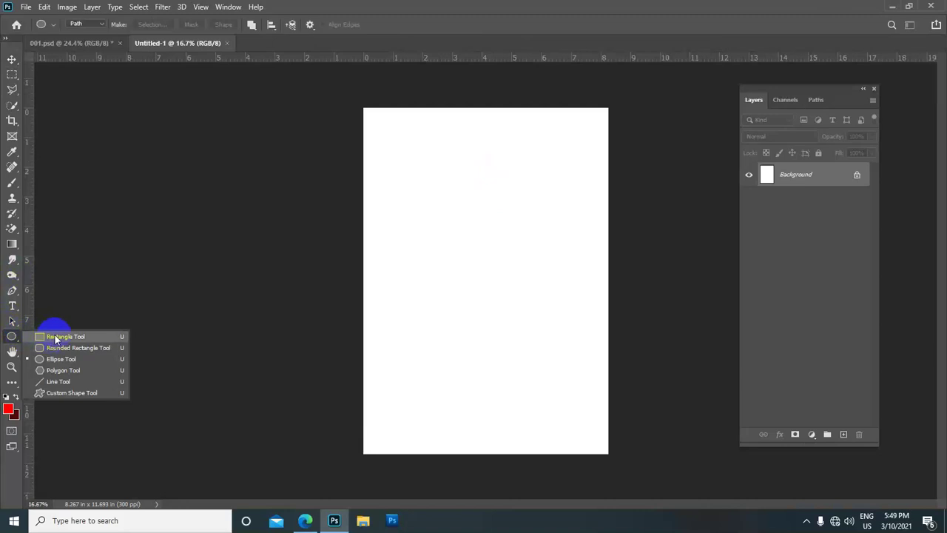
left_click(56, 339)
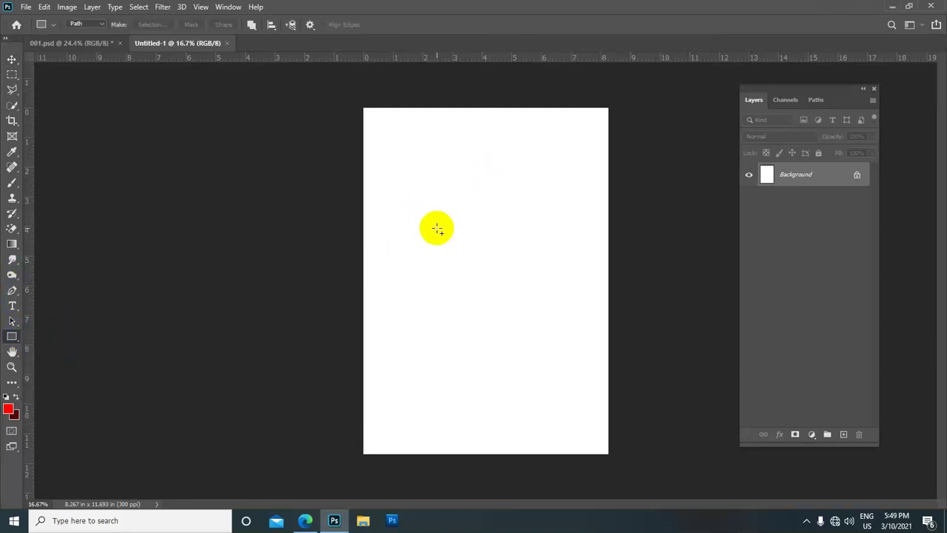
scroll(437, 230, "up", 1)
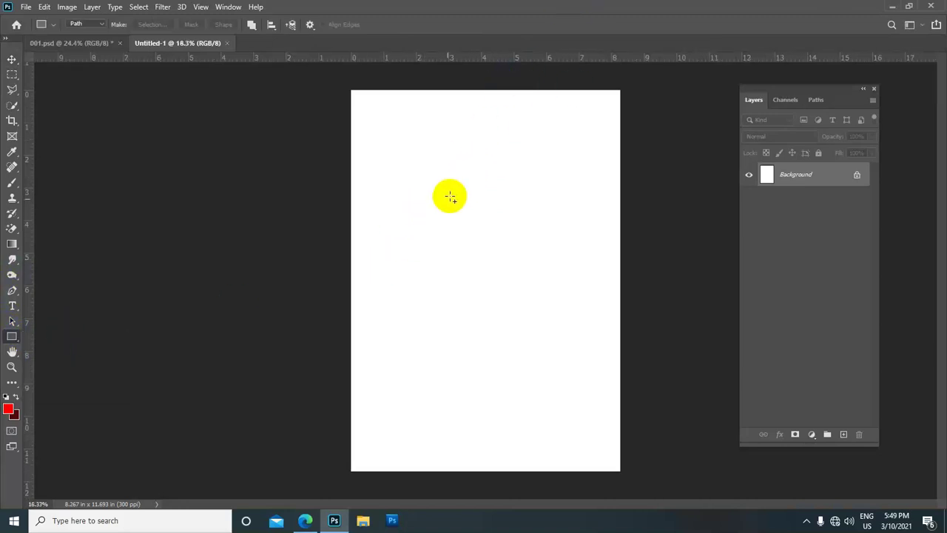
left_click_drag(431, 226, 542, 448)
Select the rectangle path and nudge it up to about X 726, Y 1082 px
scroll(511, 229, "up", 1)
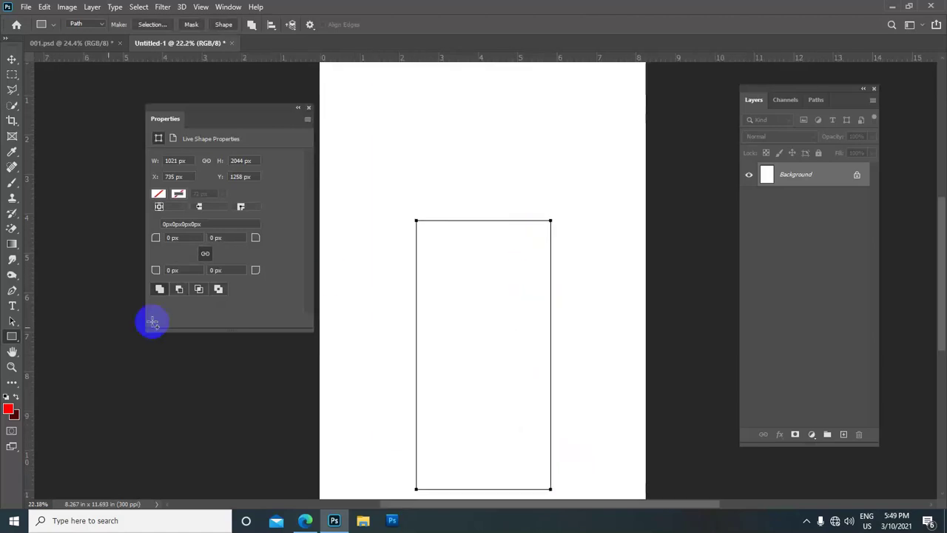
left_click(11, 322)
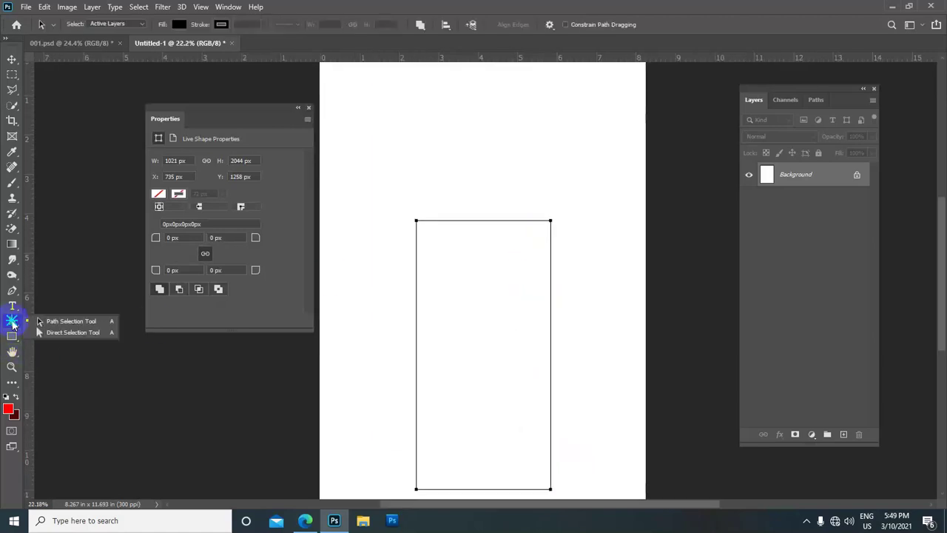
left_click(45, 315)
mouse_move(368, 200)
left_mouse_down()
mouse_move(549, 476)
mouse_move(580, 431)
left_mouse_up()
key("shift+Up")
key("shift+Up")
key("shift+Up")
key("shift+Up")
key("shift+Up")
key("shift+Up")
key("Up")
key("Up")
key("Up")
key("Left")
key("Left")
key("Up")
key("Up")
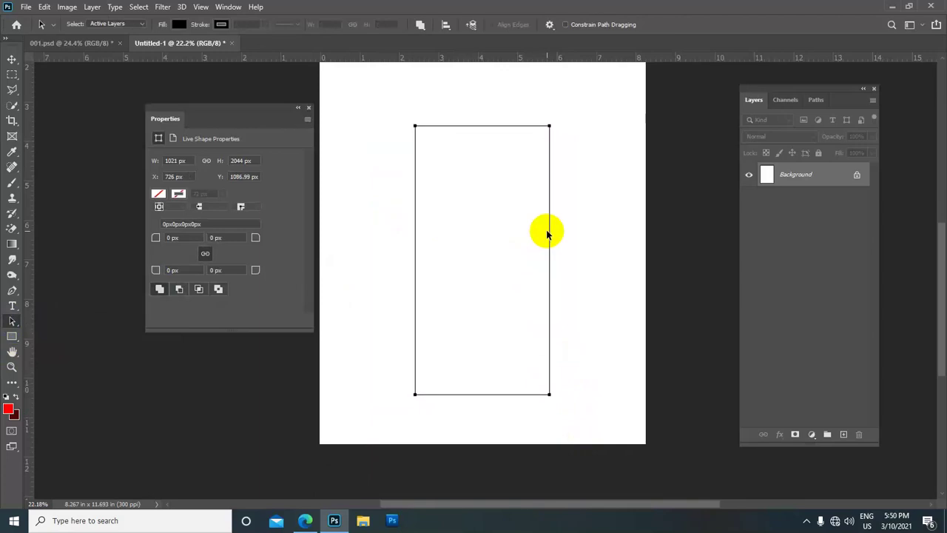
key("ctrl+minus")
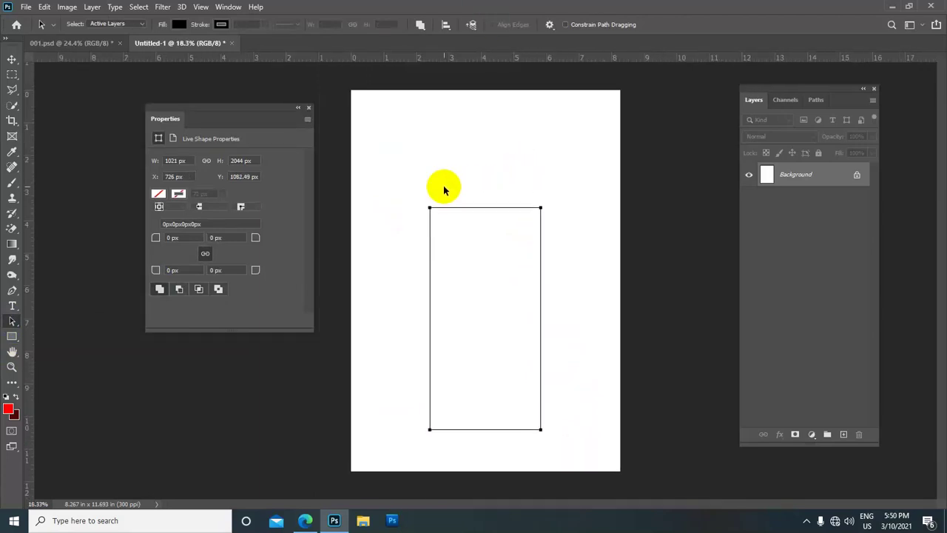
key("ctrl+0")
Drag the bottom-right anchor with the Pen Tool to curve the base downward
right_click(12, 293)
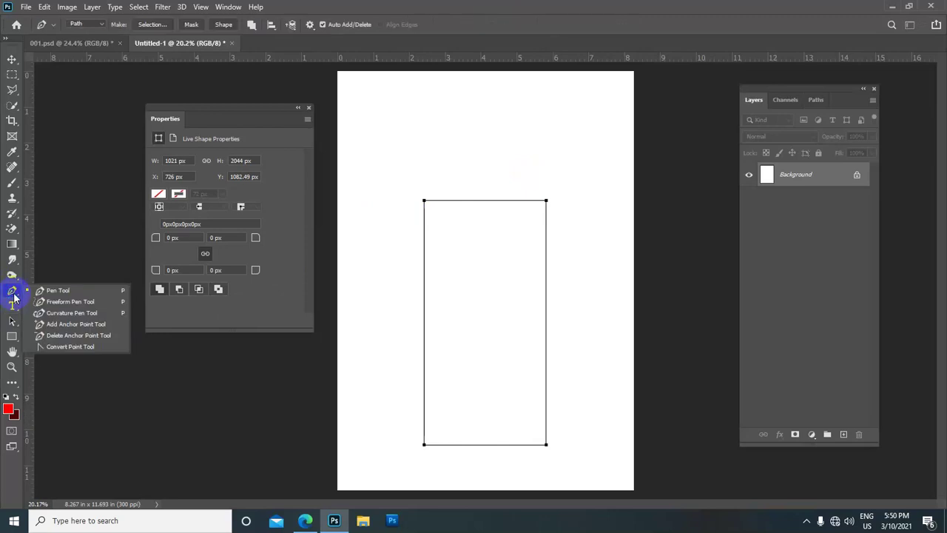
left_click(81, 289)
scroll(429, 240, "up", 1)
scroll(448, 250, "up", 1)
scroll(498, 217, "down", 1)
scroll(496, 190, "down", 1)
scroll(549, 313, "up", 1)
scroll(550, 313, "down", 1)
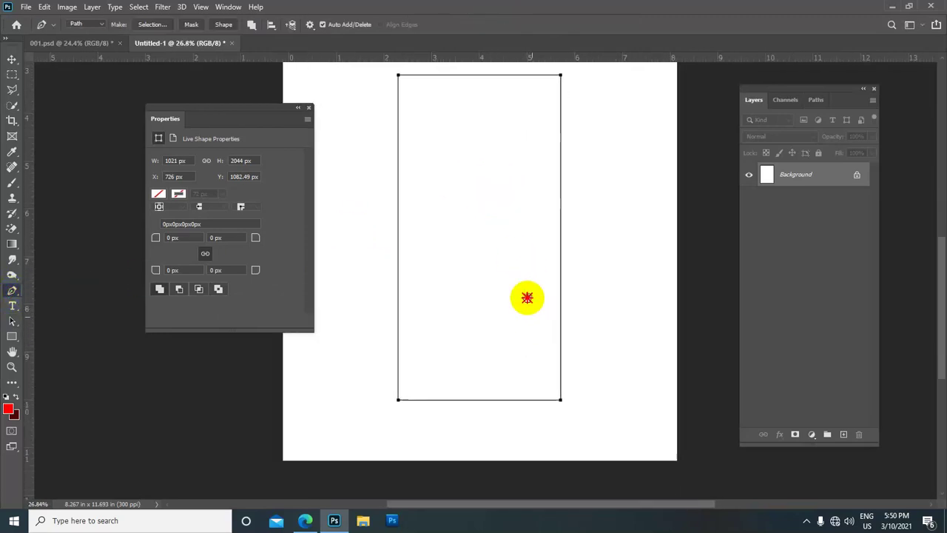
scroll(524, 296, "down", 1)
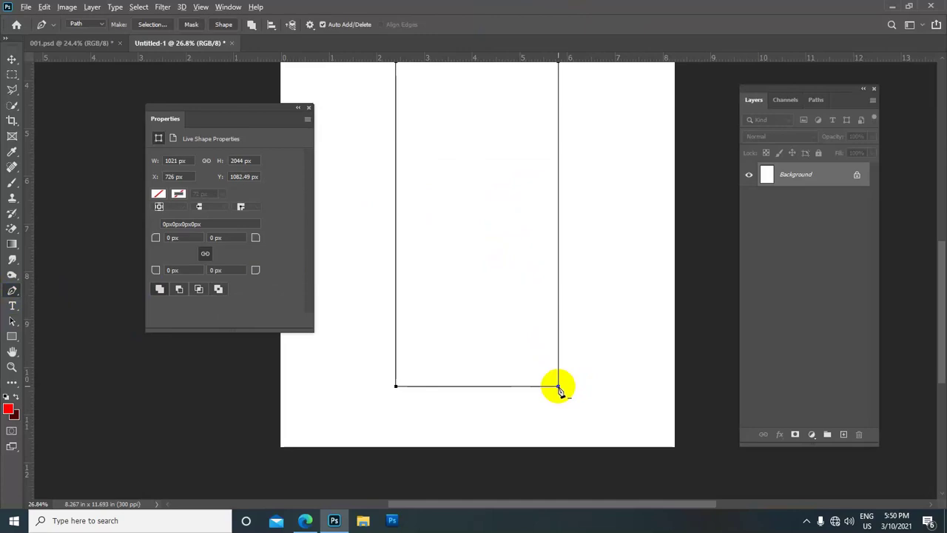
left_click_drag(558, 386, 559, 381)
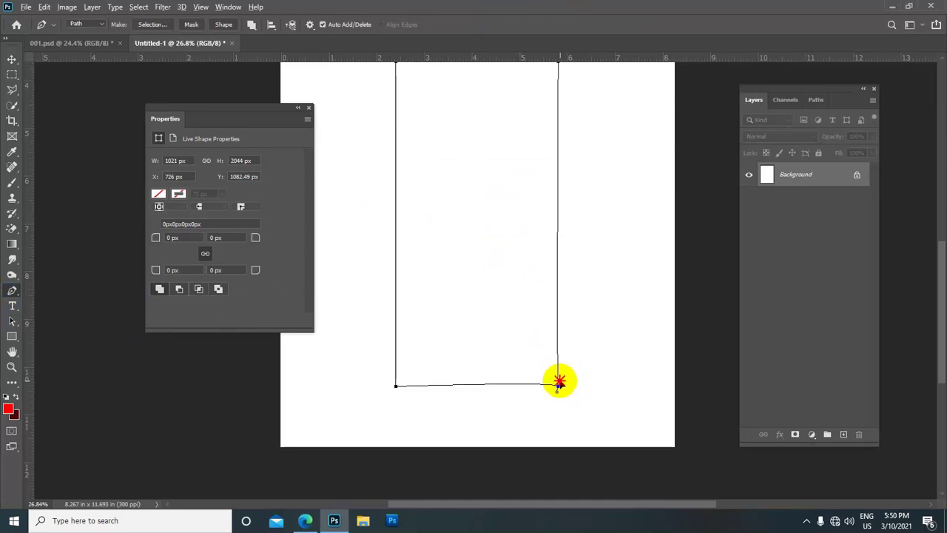
left_click_drag(558, 383, 563, 406)
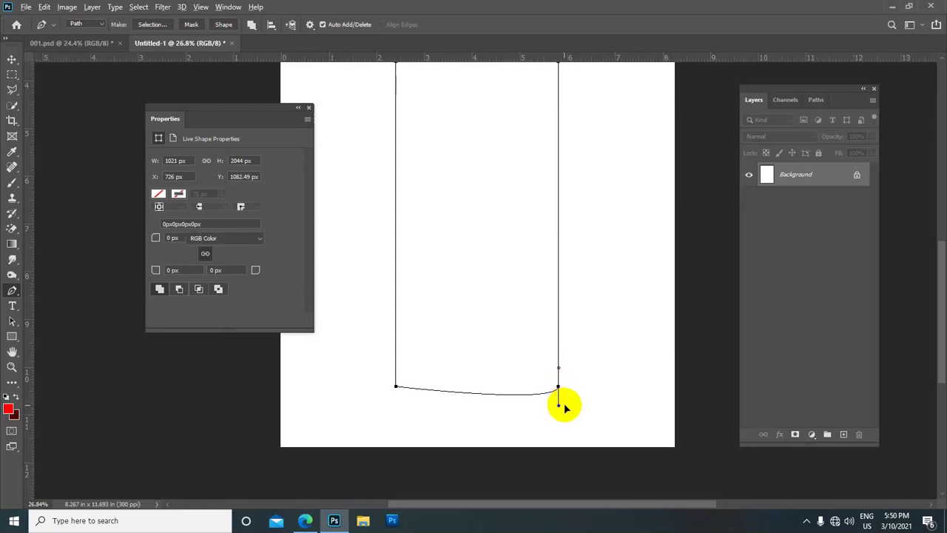
left_click_drag(563, 406, 562, 405)
Pull two horizontal guides from the top ruler to frame the can bottom
left_click(498, 59)
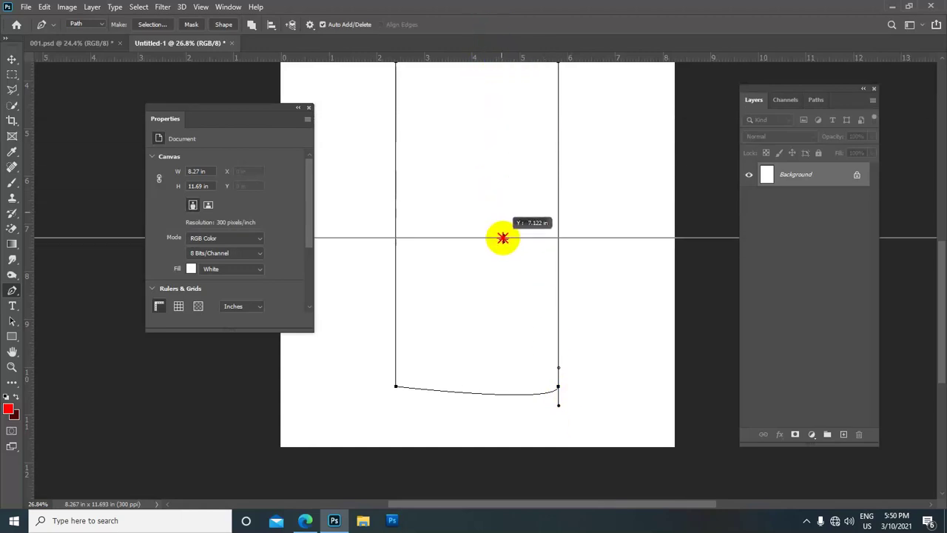
left_click_drag(498, 59, 517, 368)
scroll(524, 275, "up", 1)
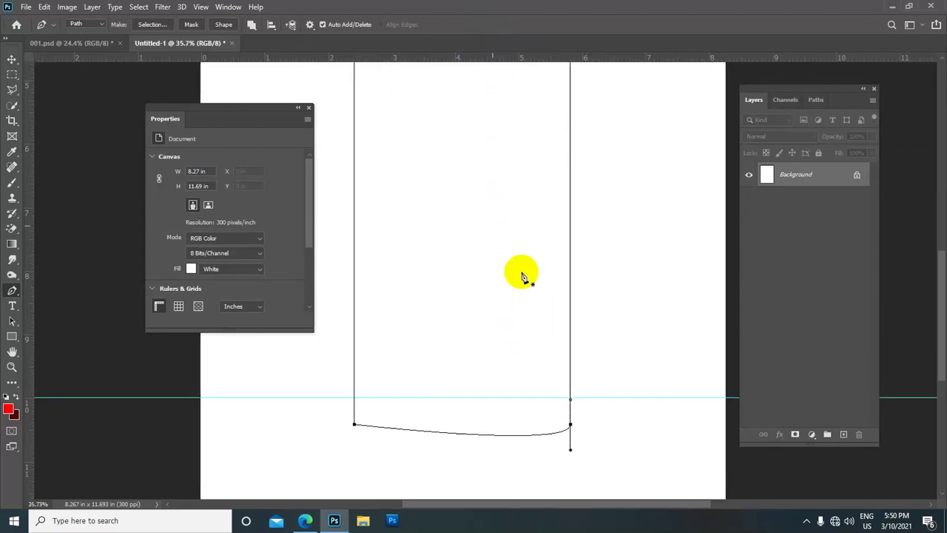
scroll(487, 204, "down", 1)
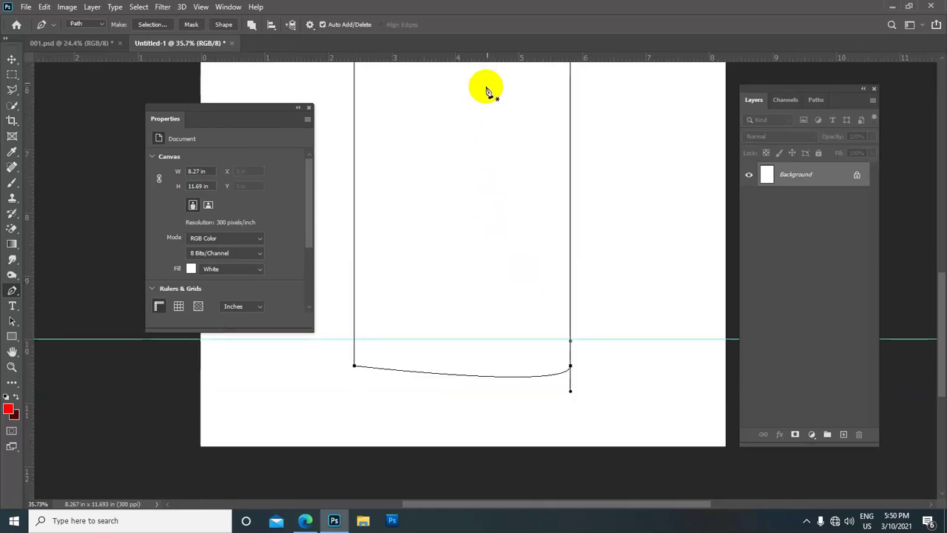
mouse_move(490, 58)
left_mouse_down()
mouse_move(513, 188)
mouse_move(508, 392)
left_mouse_up()
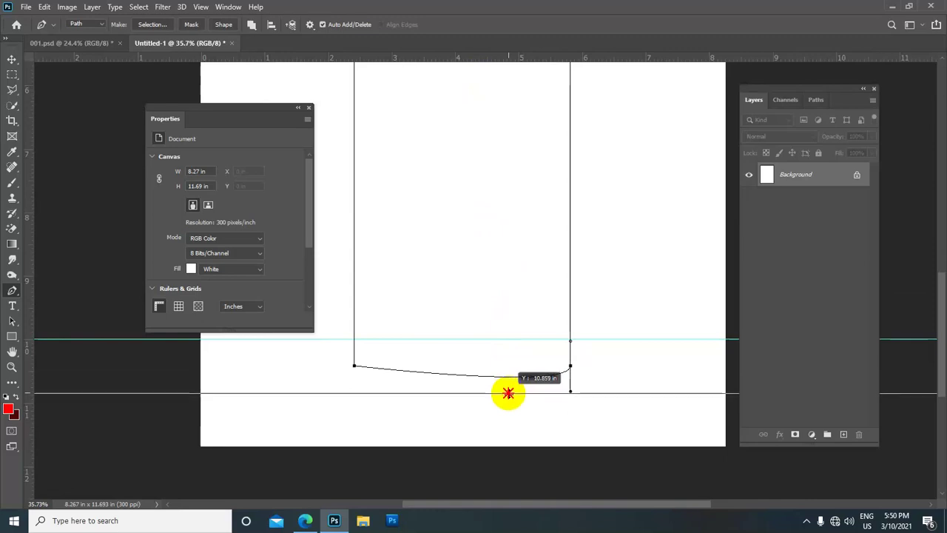
left_click_drag(509, 392, 510, 393)
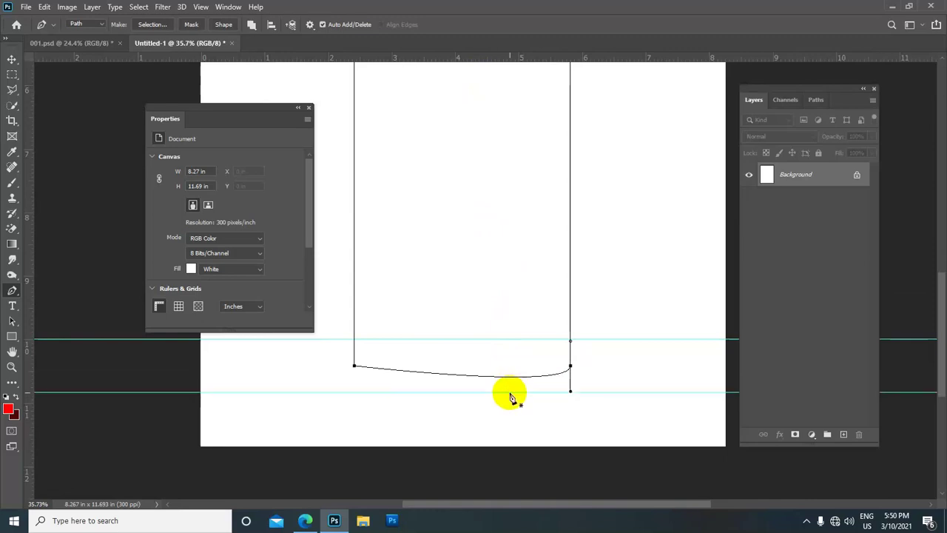
Adjust the bottom-left anchor so the base curve is symmetrical
scroll(444, 126, "down", 1)
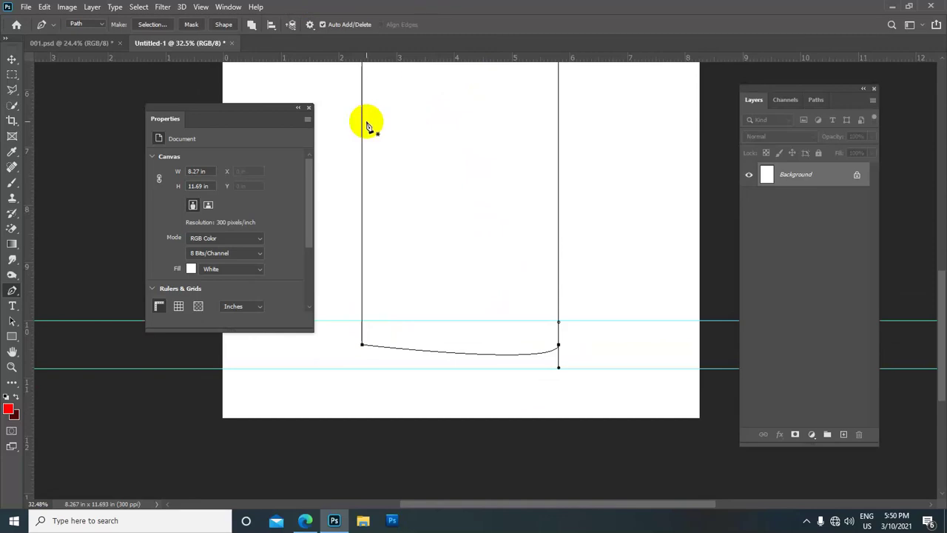
left_click(362, 346)
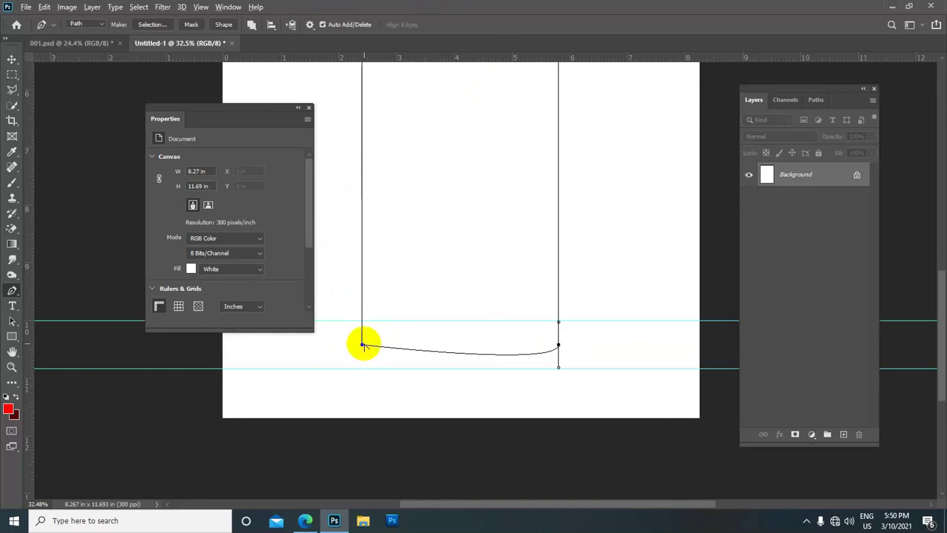
left_click_drag(361, 345, 362, 322)
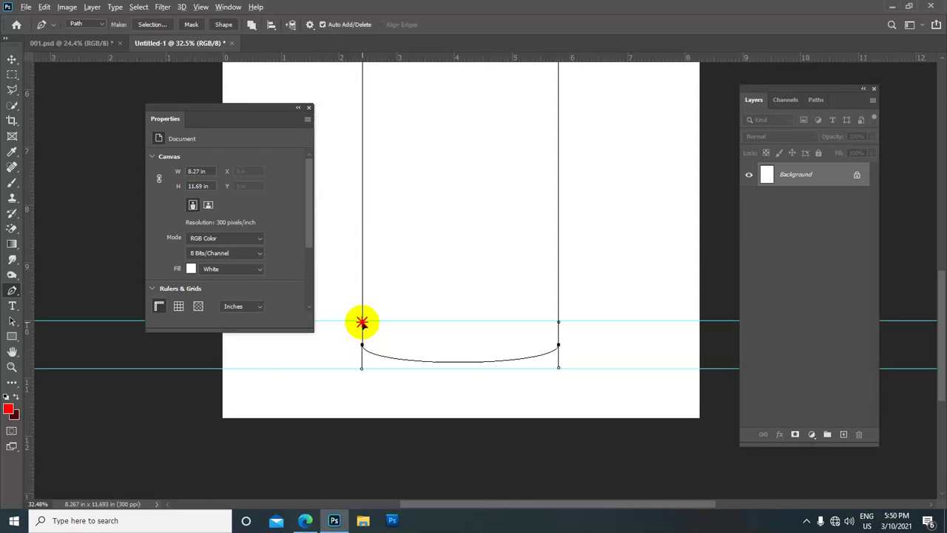
scroll(454, 197, "down", 2)
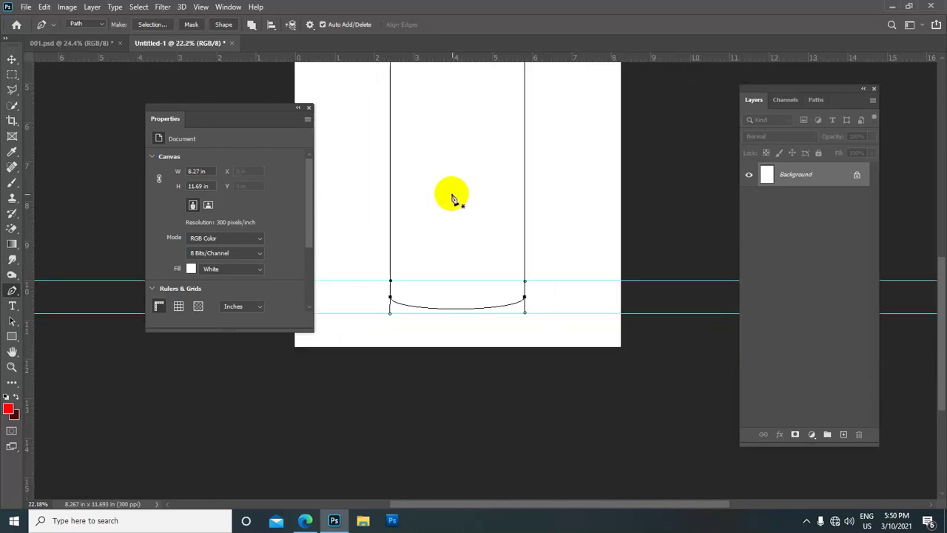
scroll(456, 216, "down", 2)
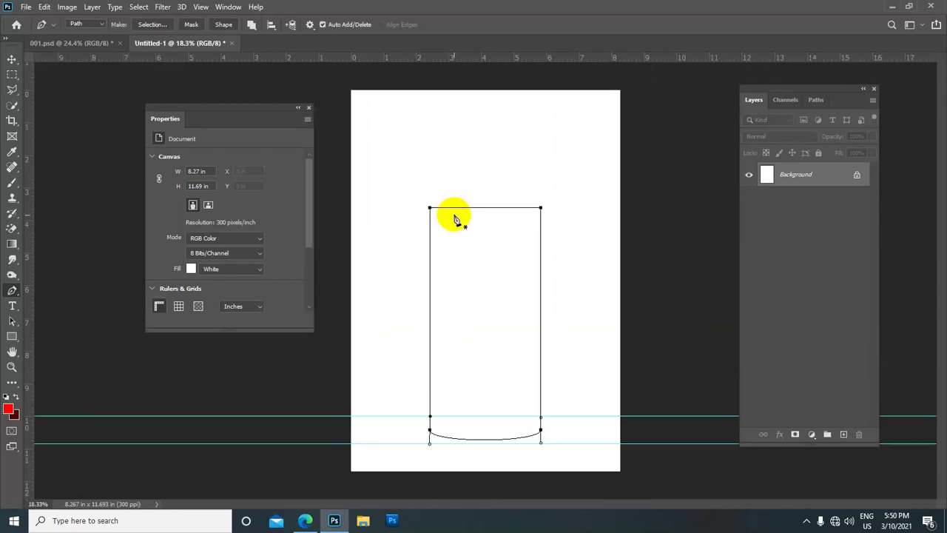
Select and remove the path's top edge with the Direct Selection Tool
left_click(9, 321)
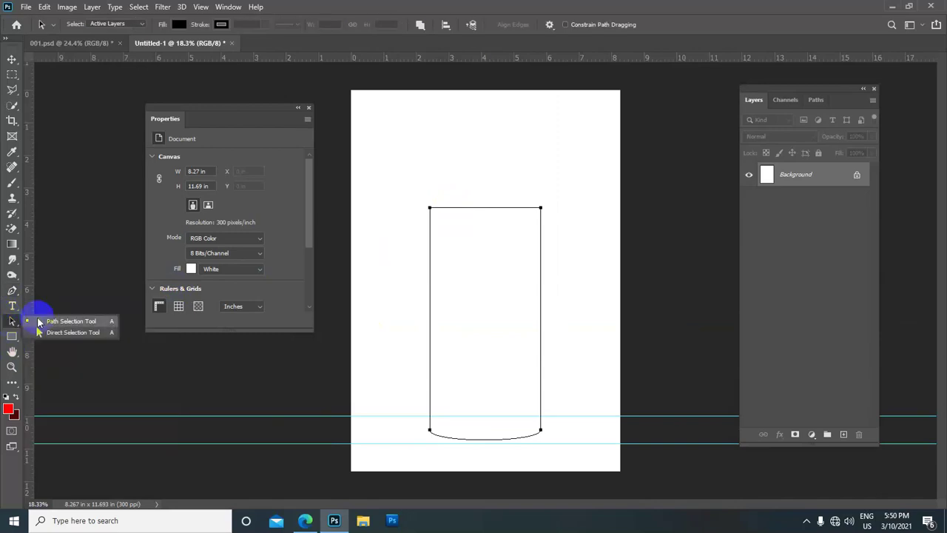
left_click(71, 331)
mouse_move(380, 162)
left_mouse_down()
mouse_move(598, 468)
mouse_move(584, 461)
left_mouse_up()
key("ctrl+minus")
right_click(12, 320)
left_click(59, 333)
key("ctrl+plus")
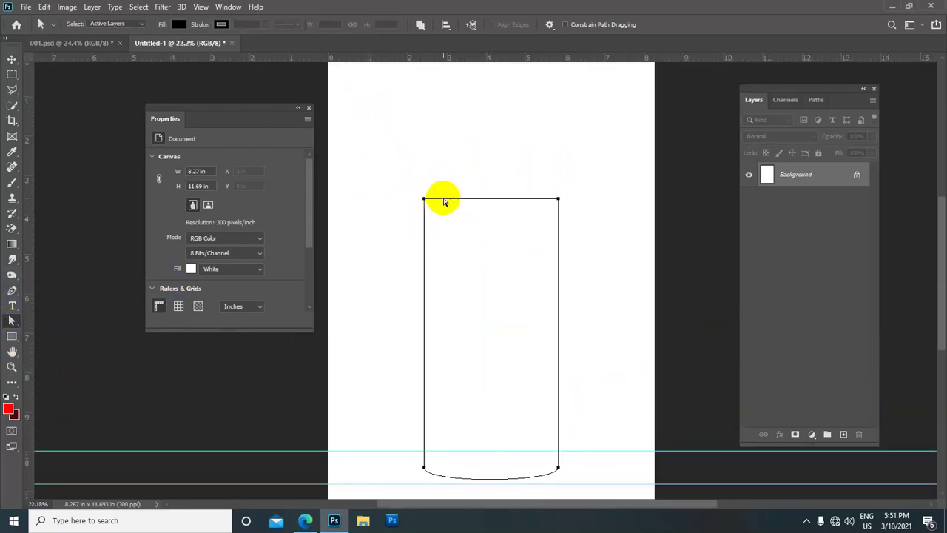
left_click(452, 191)
left_click_drag(453, 186, 535, 216)
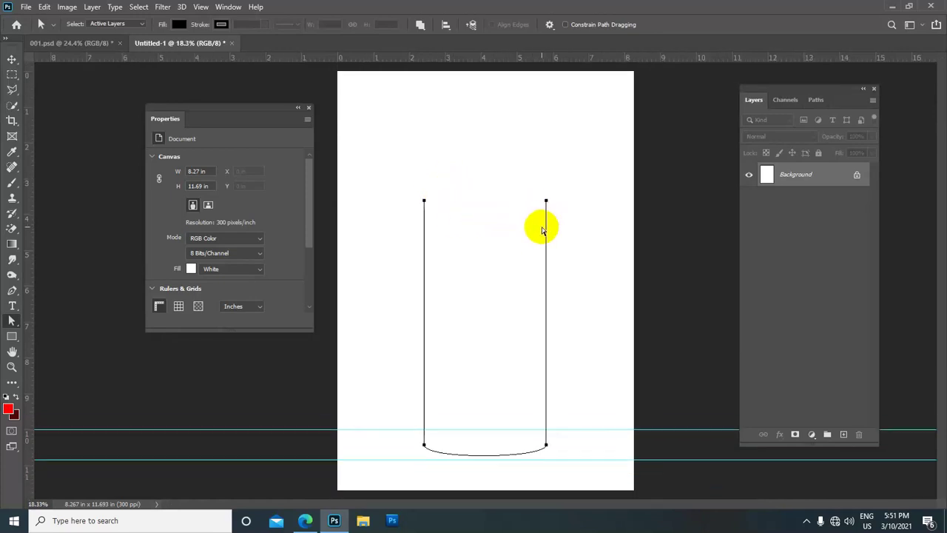
key("ctrl+minus")
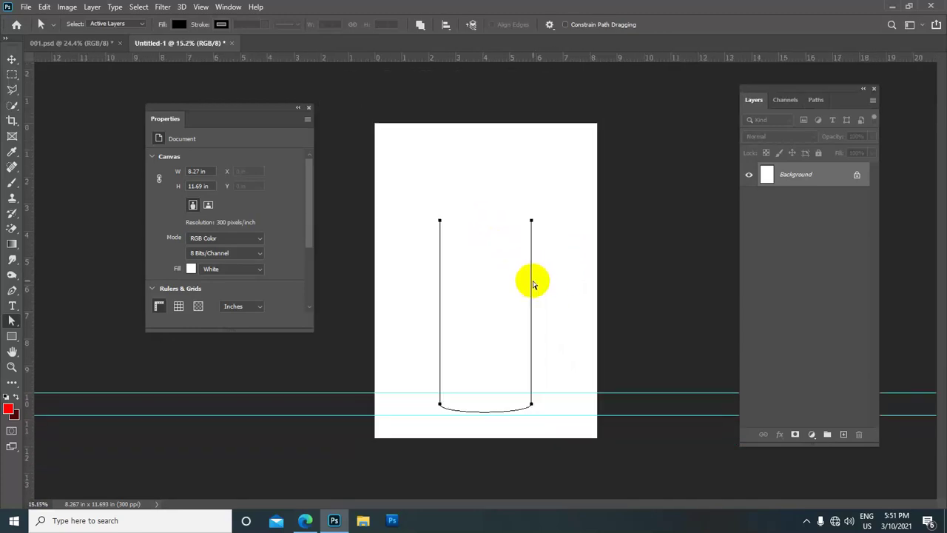
key("ctrl+plus")
left_click(510, 313)
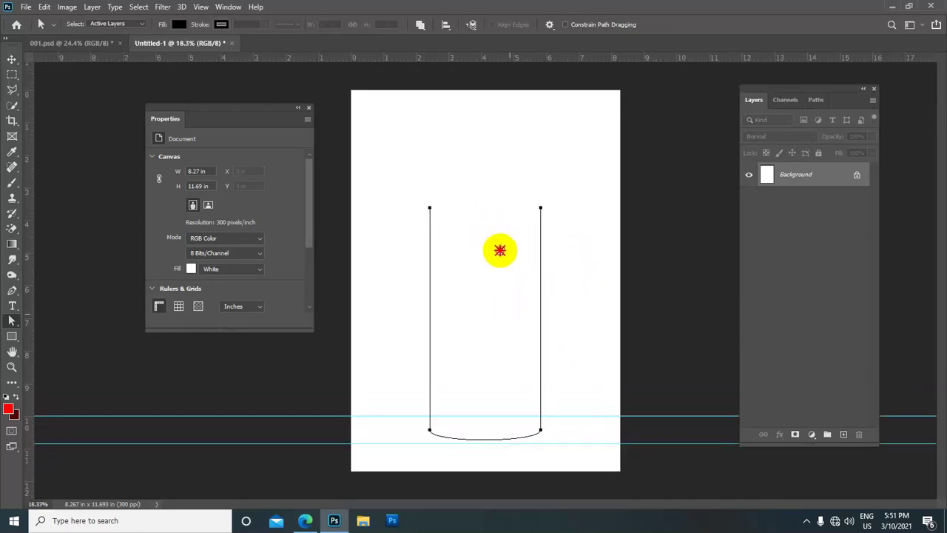
Reselect the whole open U-shaped can outline with the Path Selection Tool
scroll(495, 273, "up", 1)
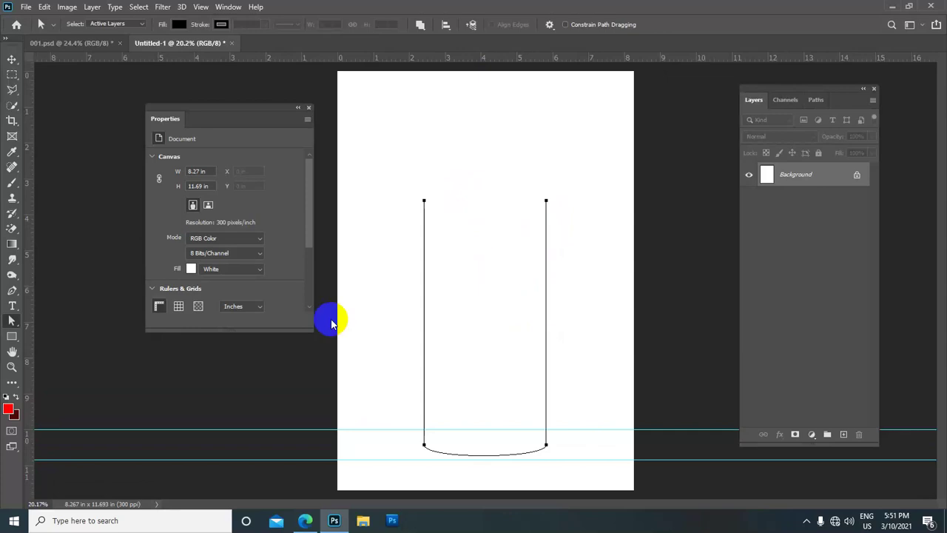
mouse_move(13, 323)
left_mouse_down()
mouse_move(65, 325)
mouse_move(57, 322)
left_mouse_up()
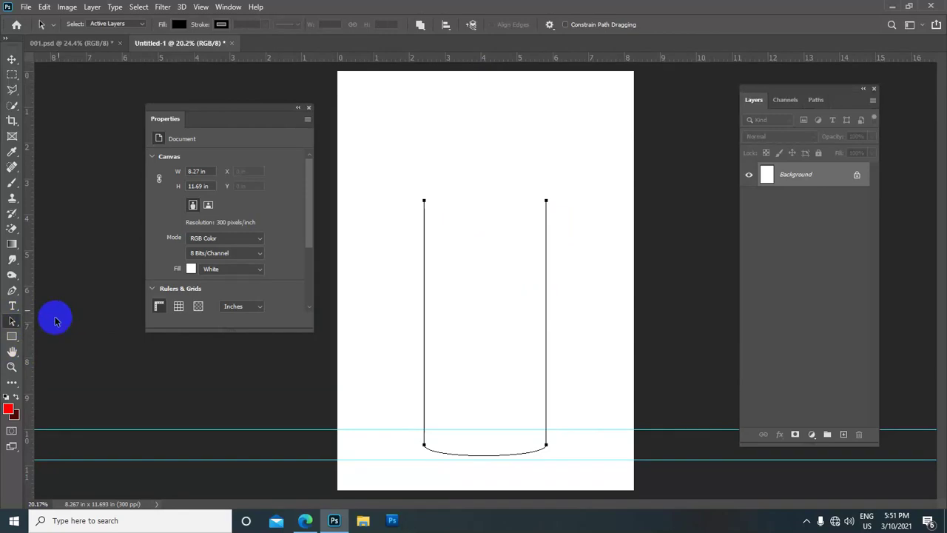
left_click_drag(382, 156, 565, 480)
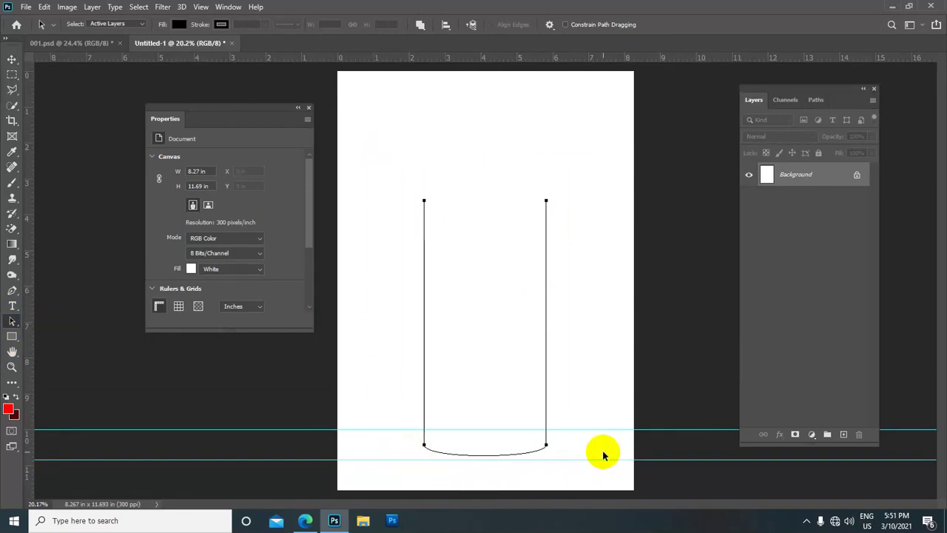
Add a horizontal guide at about 2.92 in near the can's top
left_click(11, 292)
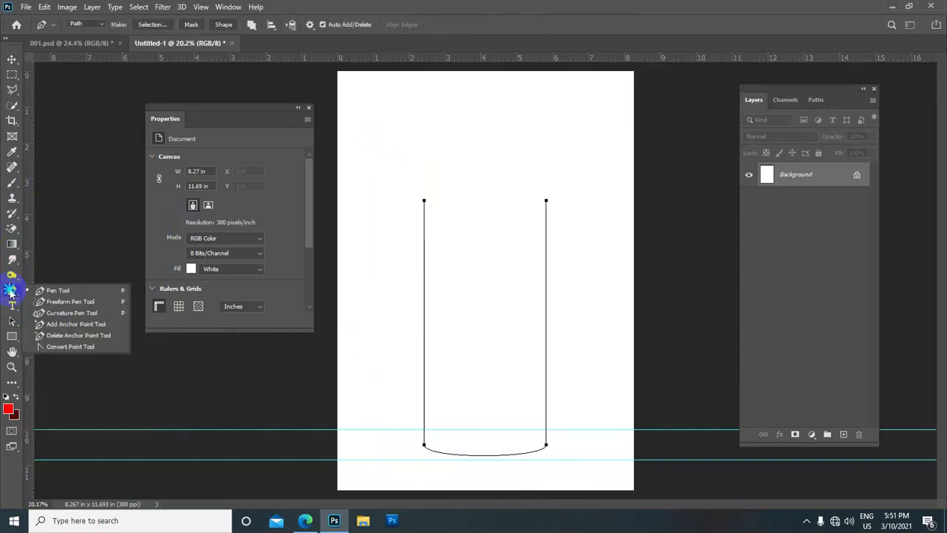
left_click(64, 291)
scroll(509, 165, "up", 1)
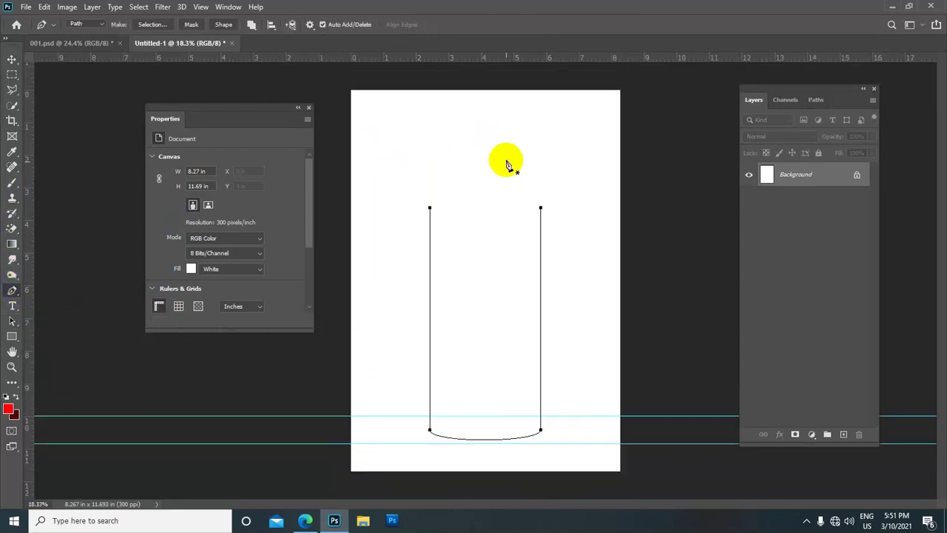
scroll(508, 169, "down", 1)
scroll(507, 169, "up", 1)
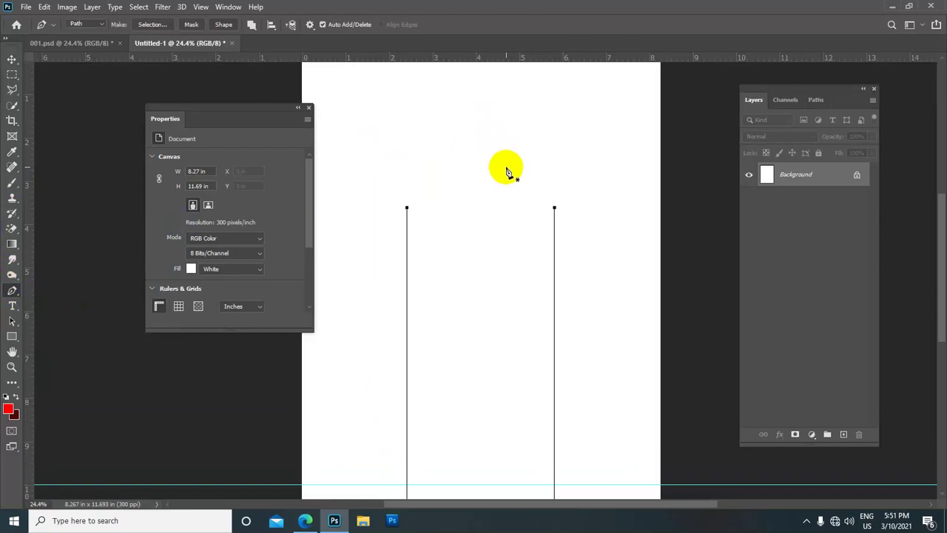
left_click_drag(529, 66, 525, 184)
Draw a curved shoulder segment above the right side and remove its upward handle
scroll(537, 196, "up", 2)
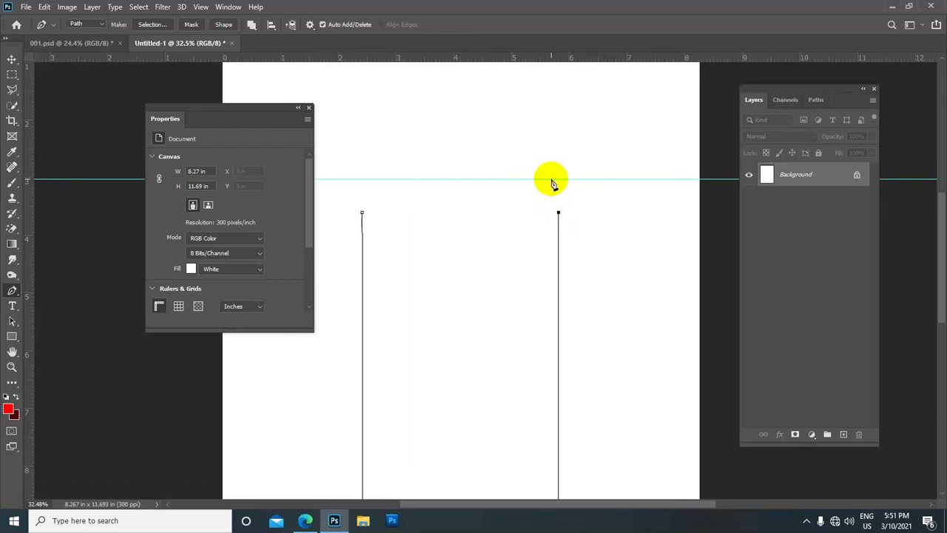
left_click_drag(551, 179, 542, 162)
left_click_drag(553, 181, 551, 162)
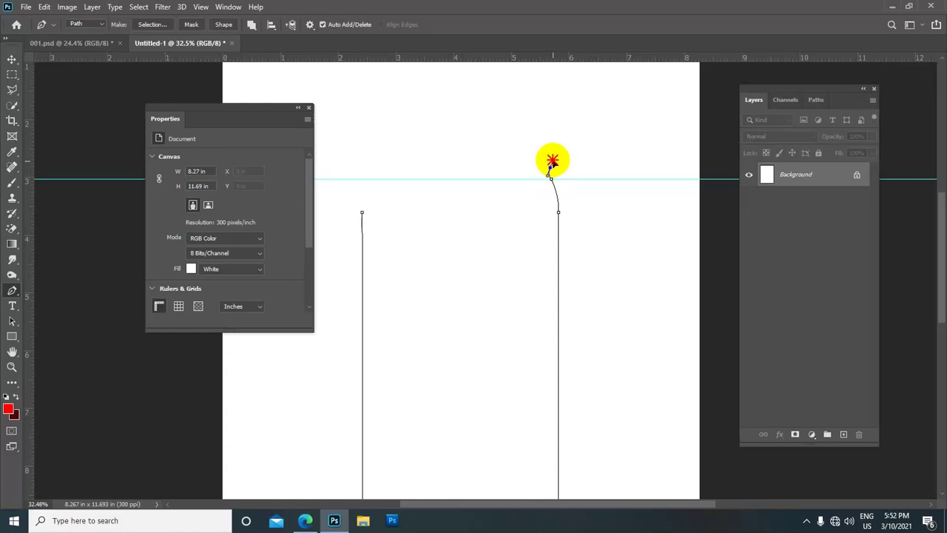
left_click(550, 175)
left_click(551, 173, "alt")
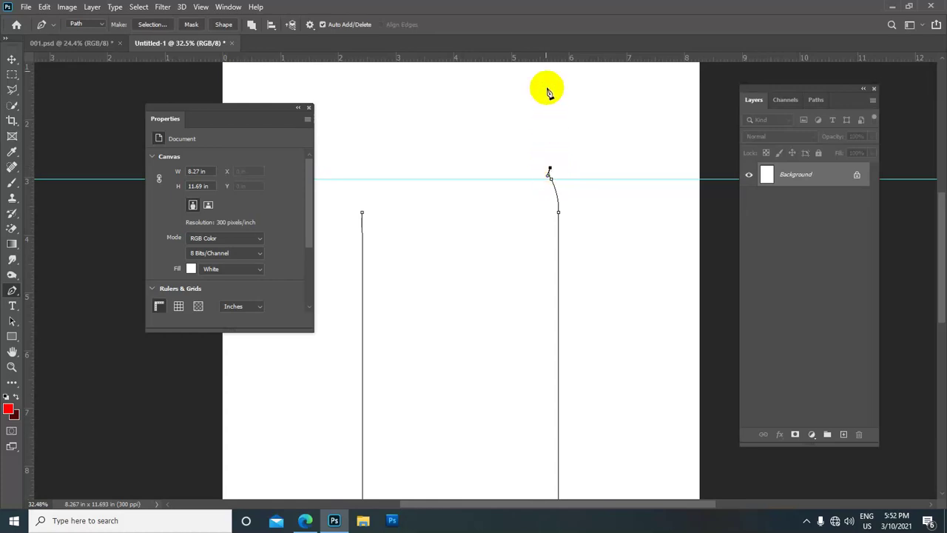
Add a second horizontal guide near 2.82 in at the can's top
left_click_drag(550, 63, 553, 168)
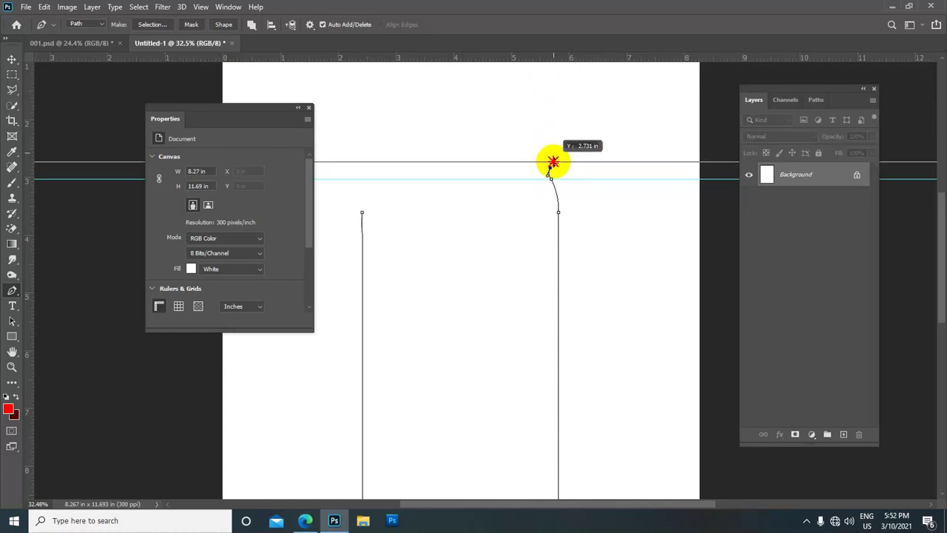
left_click_drag(554, 165, 554, 166)
scroll(560, 177, "up", 1)
scroll(560, 143, "up", 1)
mouse_move(477, 180)
left_mouse_down()
mouse_move(511, 142)
mouse_move(545, 142)
left_mouse_up()
scroll(434, 199, "up", 1)
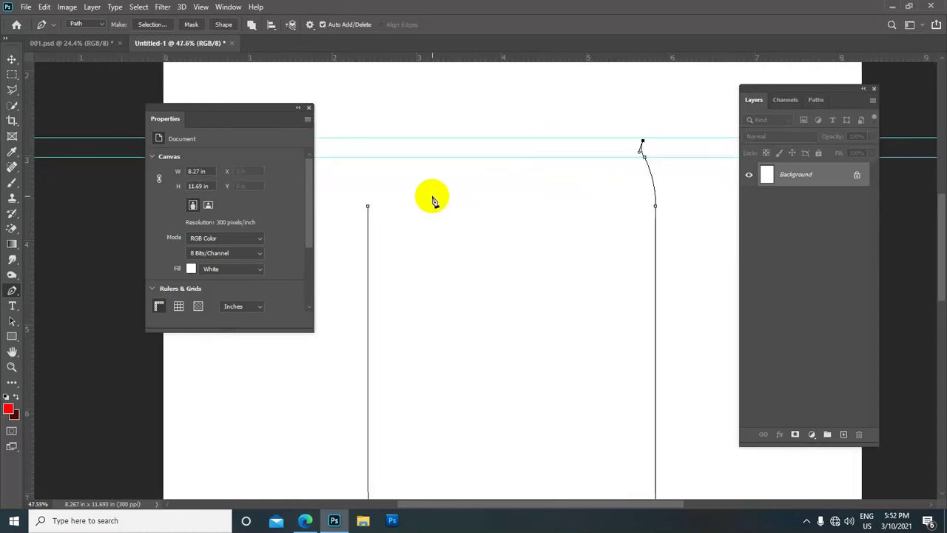
scroll(435, 200, "down", 5)
Reselect the whole can outline with the Path Selection Tool
left_click(12, 321)
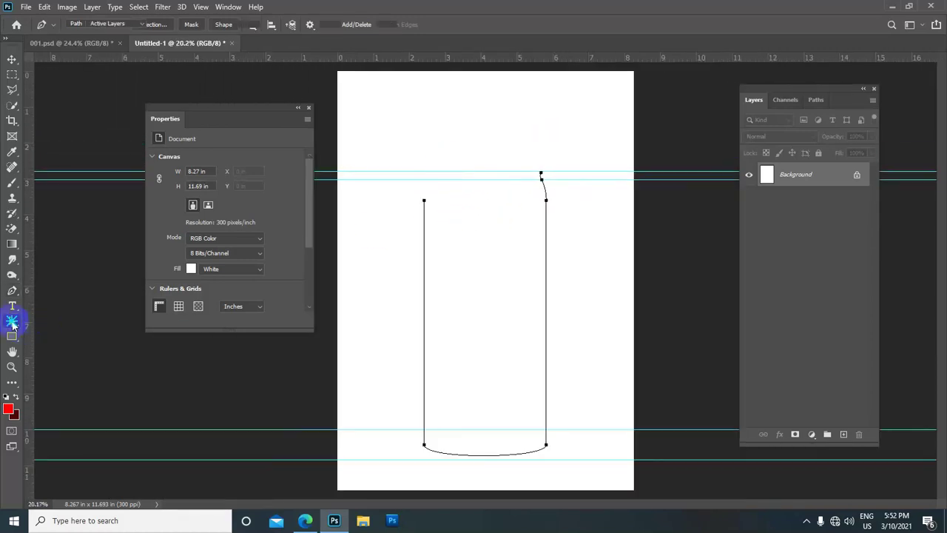
left_click(59, 318)
mouse_move(383, 155)
left_mouse_down()
mouse_move(392, 313)
mouse_move(603, 460)
left_mouse_up()
scroll(557, 190, "up", 1)
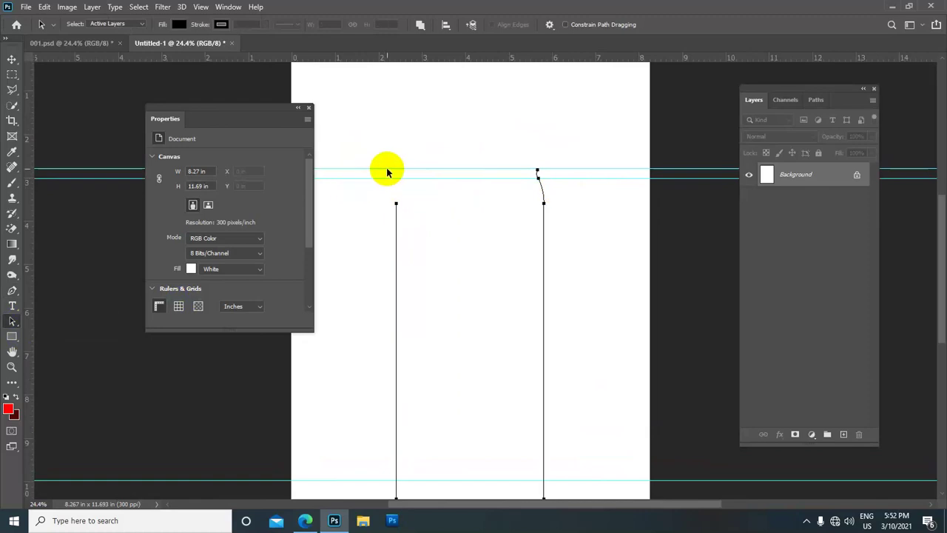
key("p")
scroll(448, 190, "up", 2)
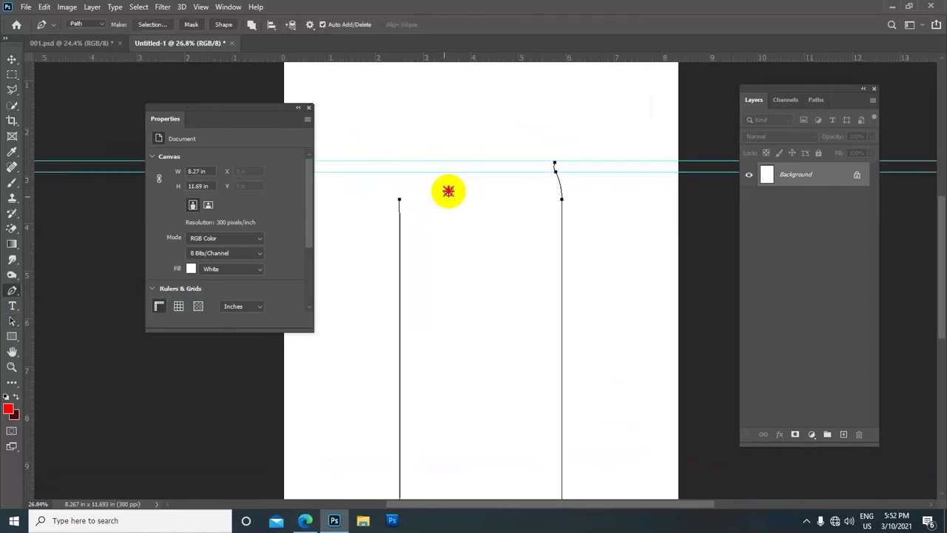
scroll(450, 188, "up", 1)
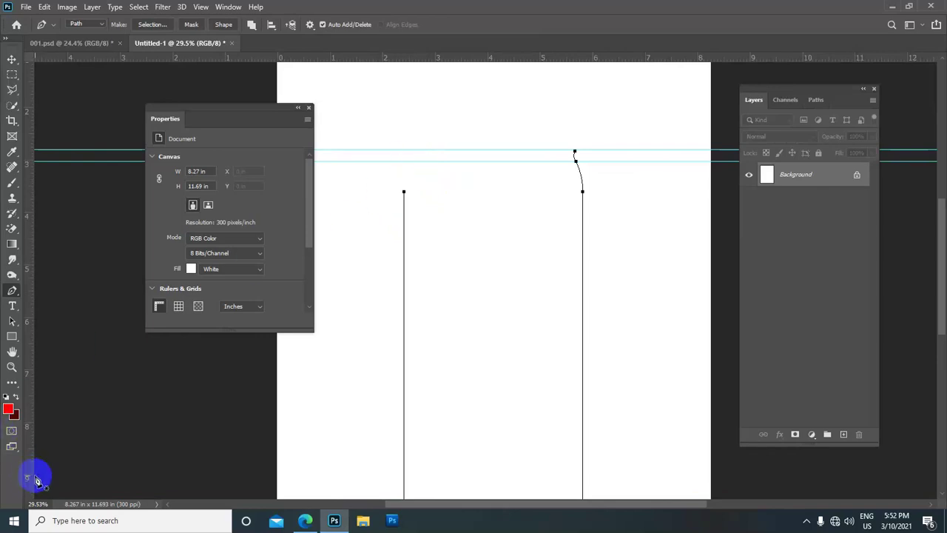
Place vertical guides from the left ruler at X 5.525 in and X 1.961 in
mouse_move(35, 481)
left_mouse_down()
mouse_move(567, 442)
mouse_move(573, 434)
left_mouse_up()
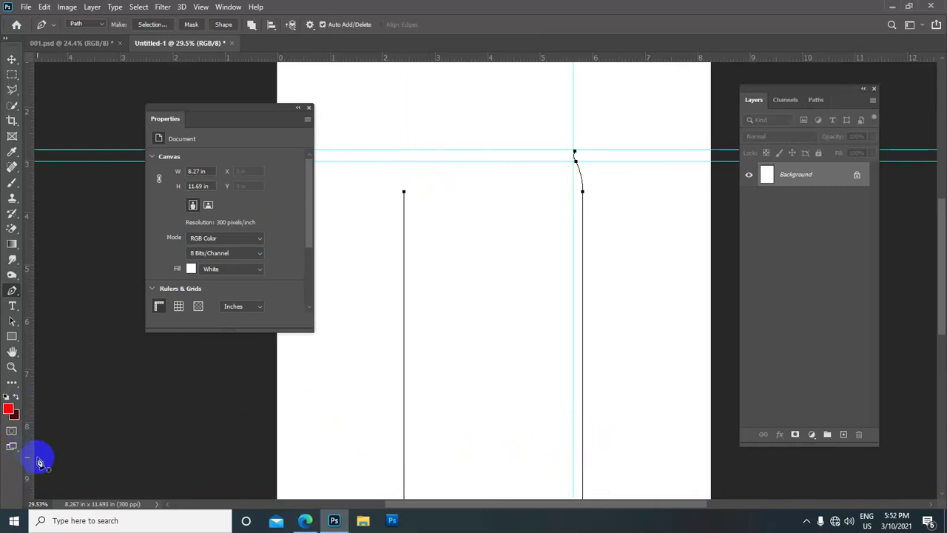
mouse_move(29, 444)
left_mouse_down()
mouse_move(433, 415)
mouse_move(413, 418)
left_mouse_up()
scroll(418, 127, "up", 1)
Extend the left side with a curved shoulder anchor at the guides, matching the right
scroll(415, 218, "up", 1)
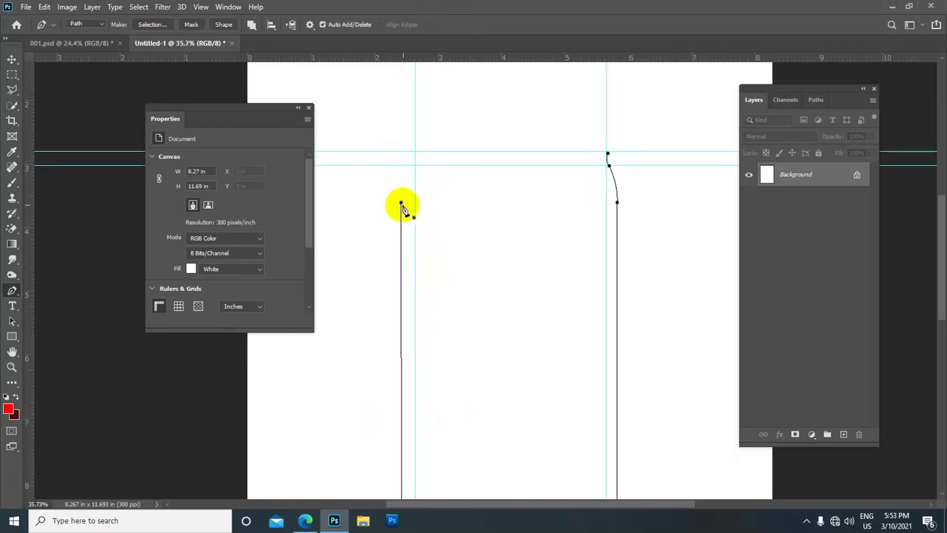
left_click(401, 203)
scroll(414, 173, "up", 1)
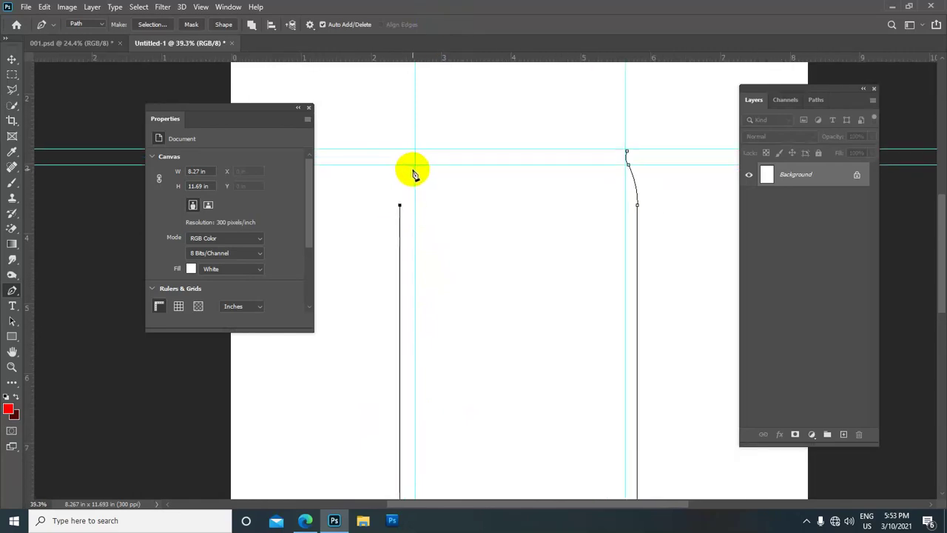
scroll(415, 173, "up", 1)
left_click_drag(414, 164, 422, 157)
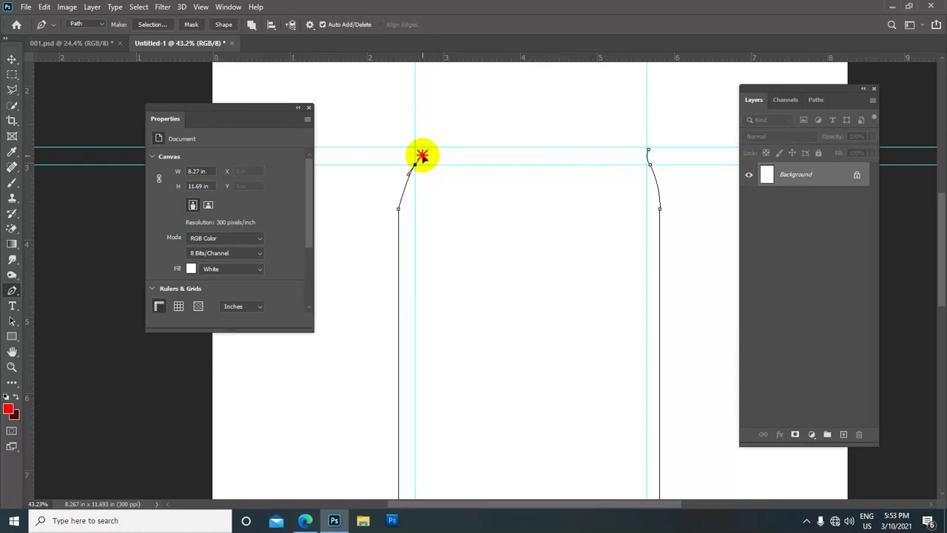
left_click_drag(428, 151, 431, 136)
left_click(415, 165)
mouse_move(415, 150)
left_mouse_down()
mouse_move(411, 136)
mouse_move(424, 156)
left_mouse_up()
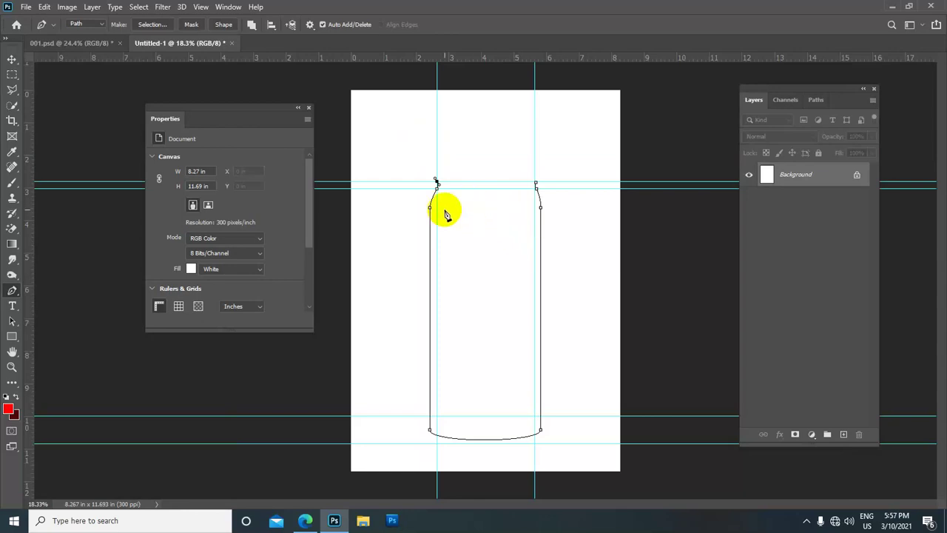
scroll(467, 217, "down", 1)
scroll(468, 216, "up", 2)
scroll(468, 217, "down", 1)
Load the can outline as a selection and add a new empty layer
key("ctrl+Return")
scroll(520, 249, "down", 1)
scroll(520, 249, "up", 1)
scroll(519, 250, "up", 1)
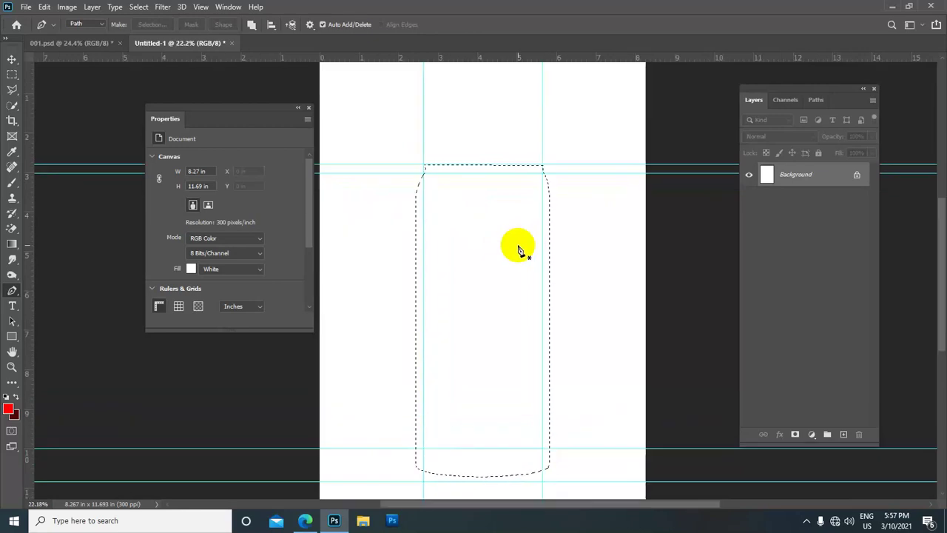
scroll(520, 250, "down", 1)
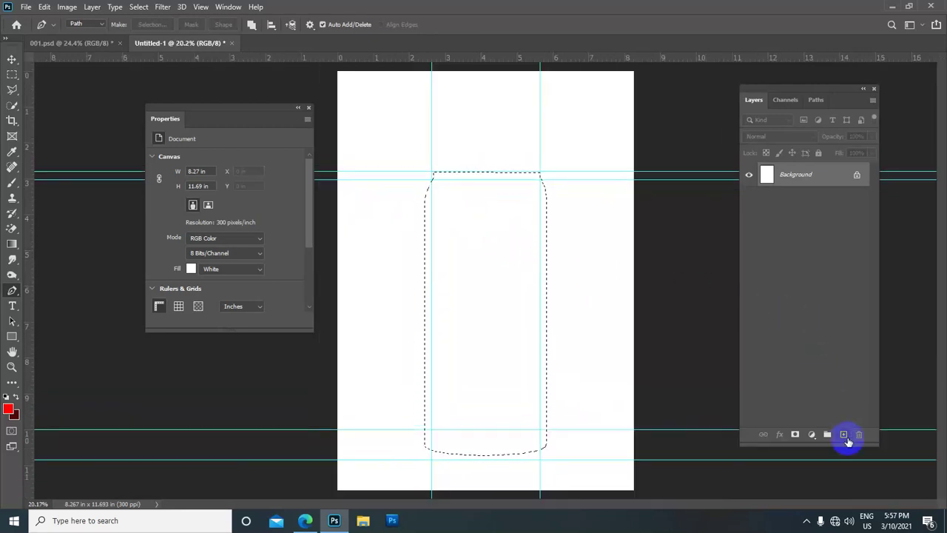
left_click(844, 433)
scroll(448, 249, "down", 1)
scroll(448, 249, "up", 1)
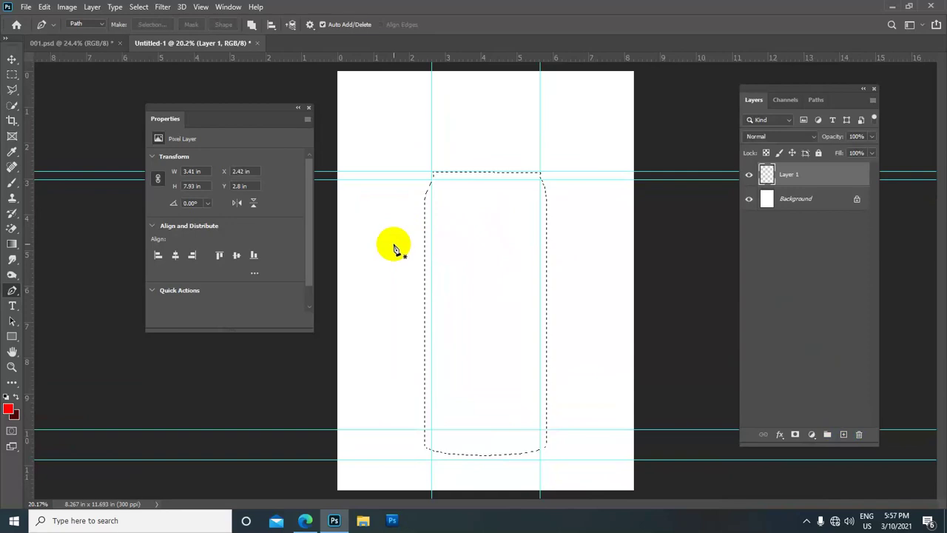
Open the Gradient Tool's editor and delete two colour stops
left_click(12, 244)
left_click(67, 244)
left_click(89, 25)
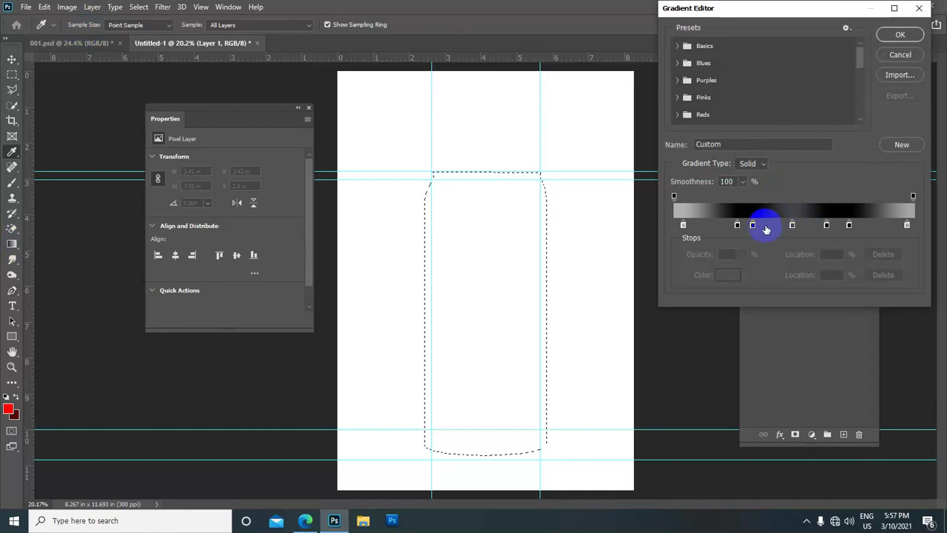
left_click_drag(753, 225, 765, 377)
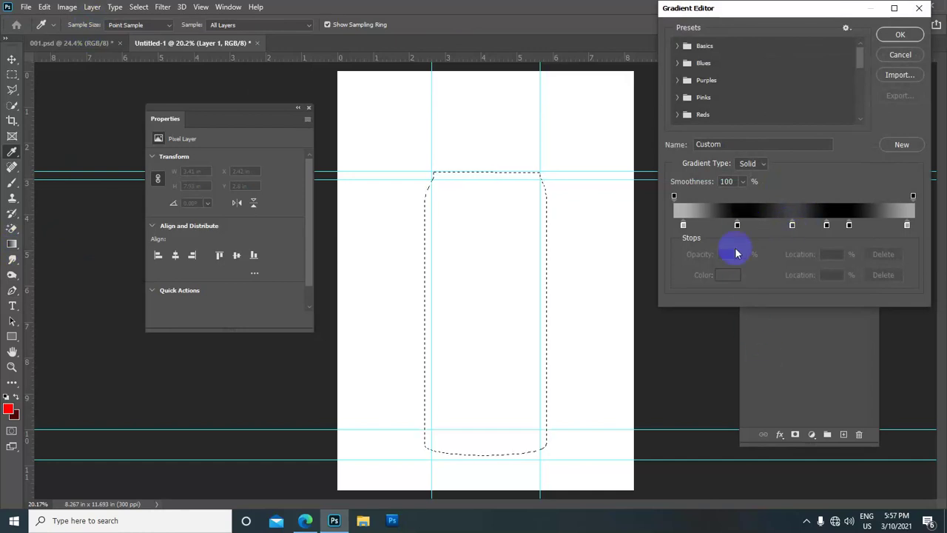
left_click_drag(826, 225, 837, 340)
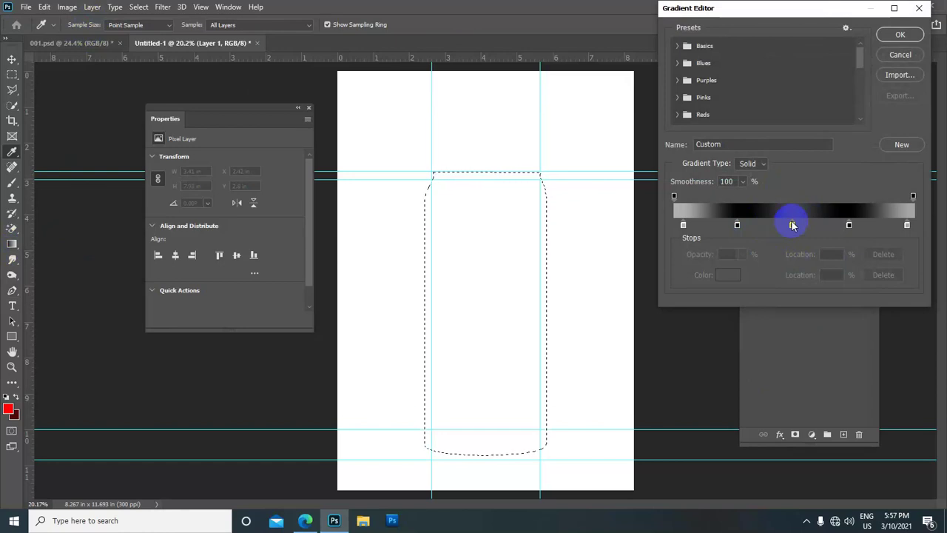
Set gray-black stop colours at about 4%, 26% and 75%, and save as a new preset
left_click(683, 224)
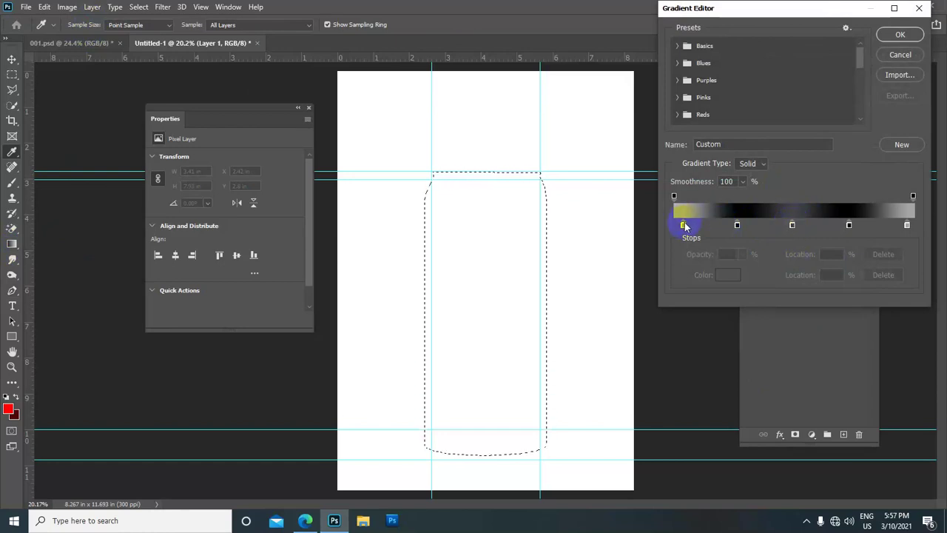
left_click(692, 211)
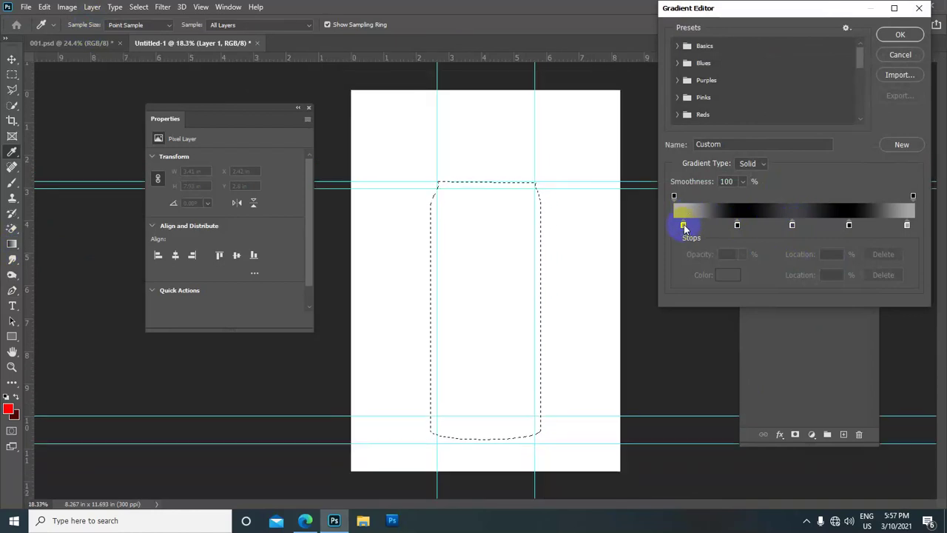
left_click(682, 224)
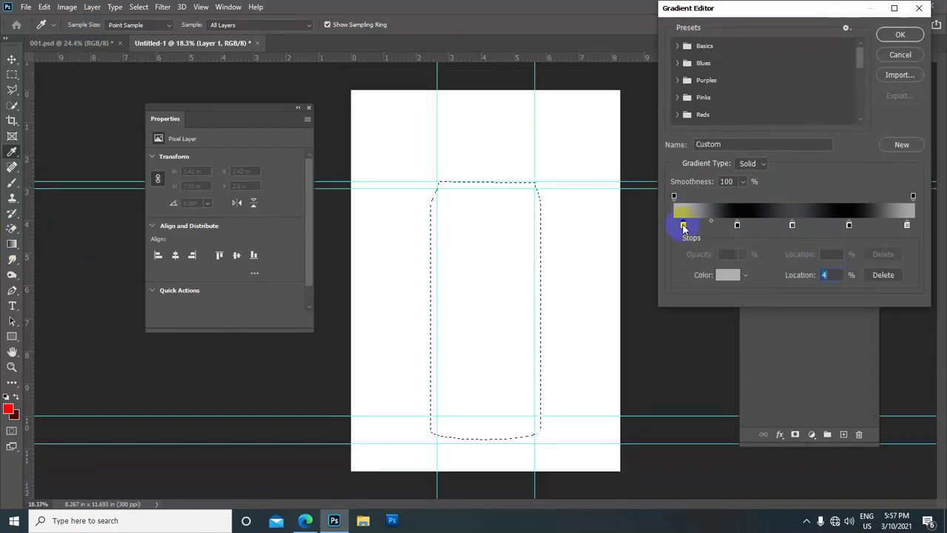
left_click(737, 225)
left_click_drag(738, 229, 737, 225)
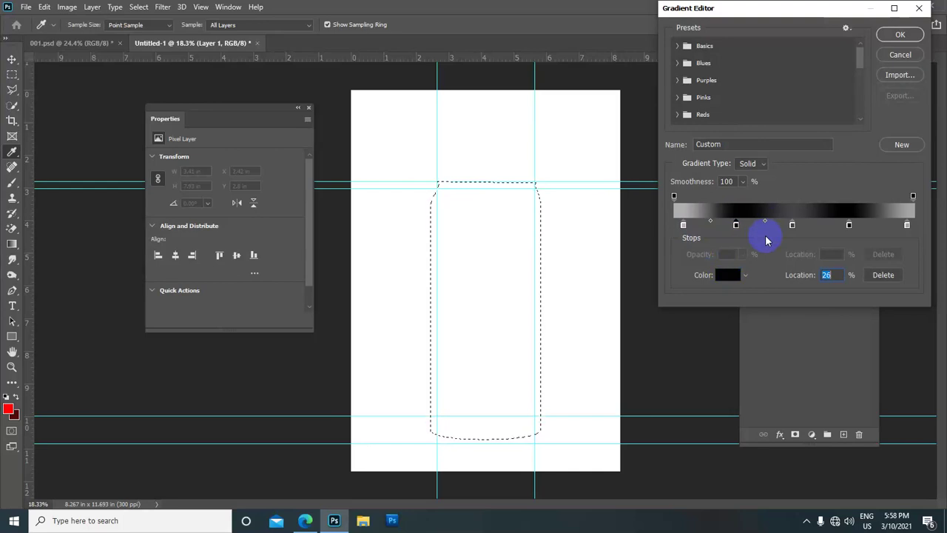
key("Down")
left_click(848, 224)
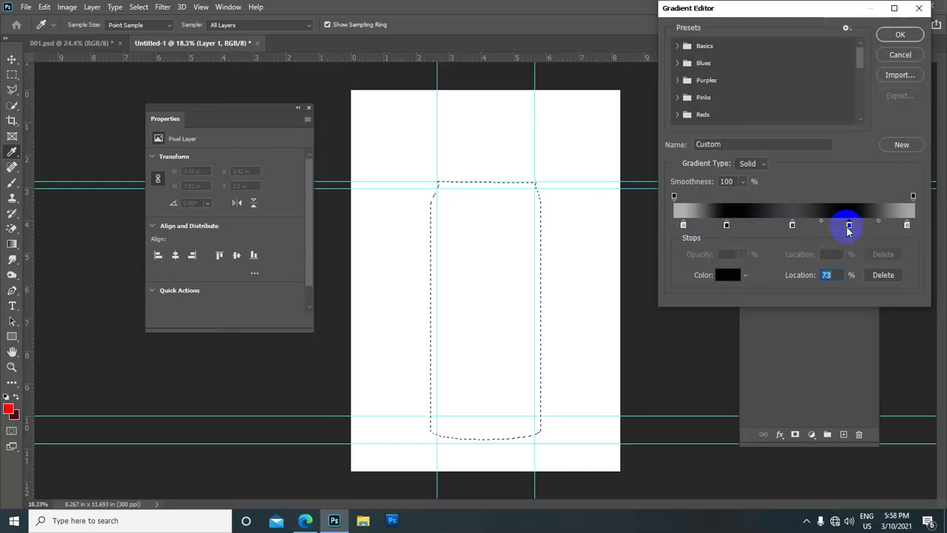
key("Up")
key("Up")
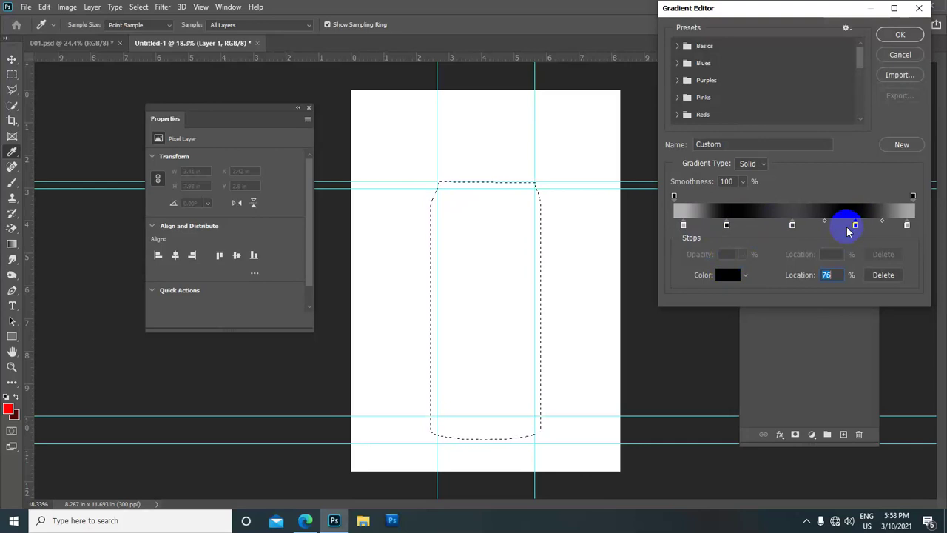
left_click_drag(849, 231, 845, 232)
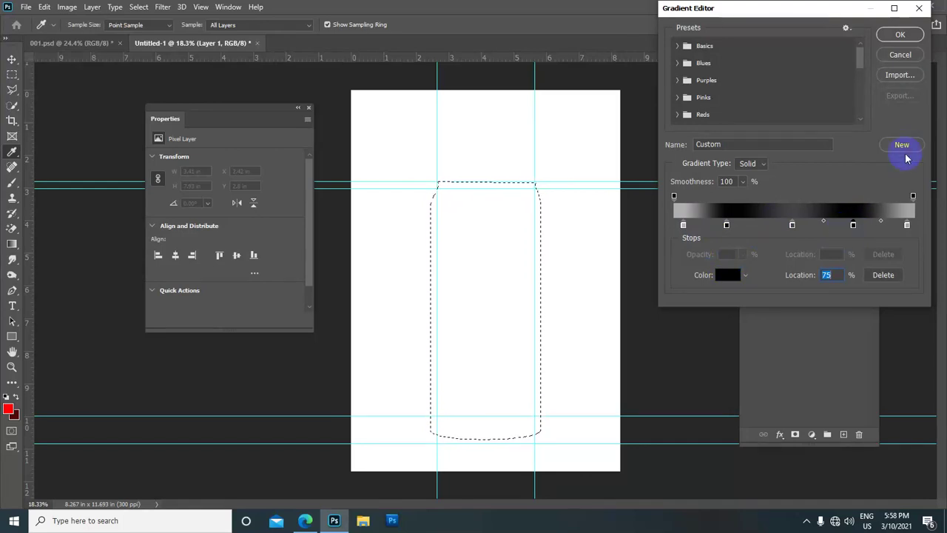
left_click(901, 145)
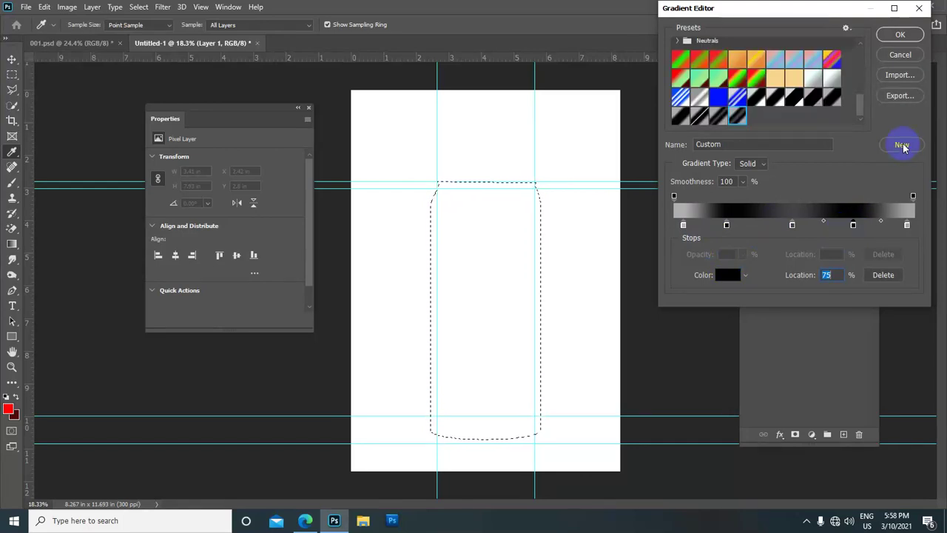
left_click(901, 36)
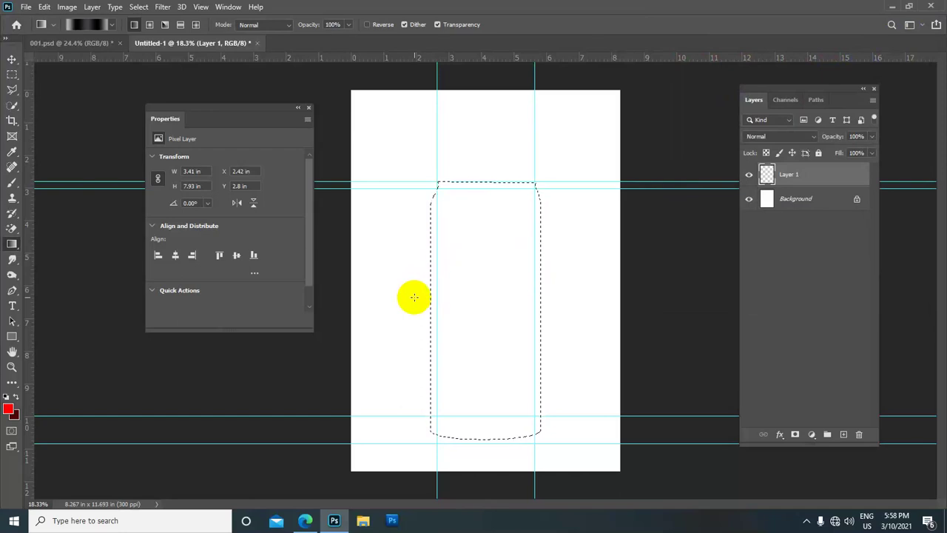
Fill the can selection on Layer 1 with the black metallic gradient
left_click_drag(415, 297, 553, 310)
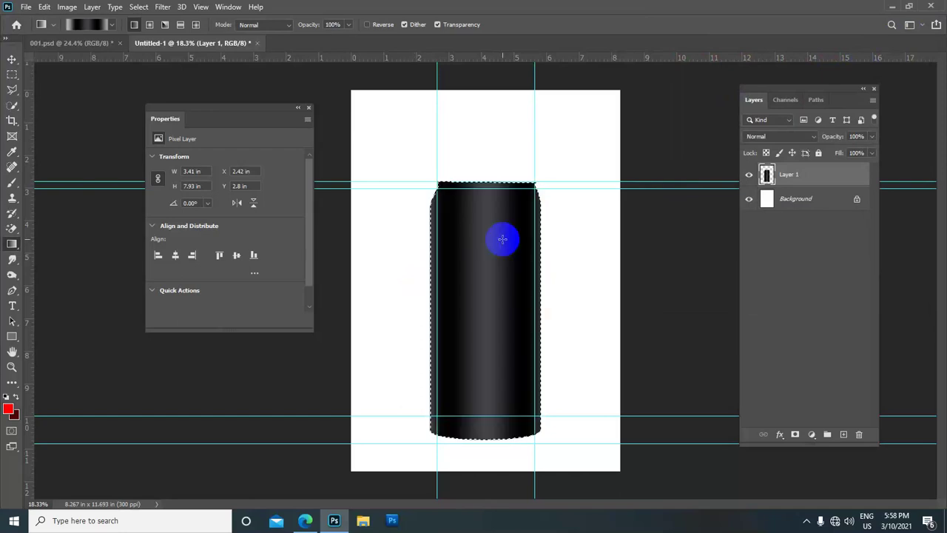
scroll(503, 302, "up", 1)
scroll(511, 302, "down", 2)
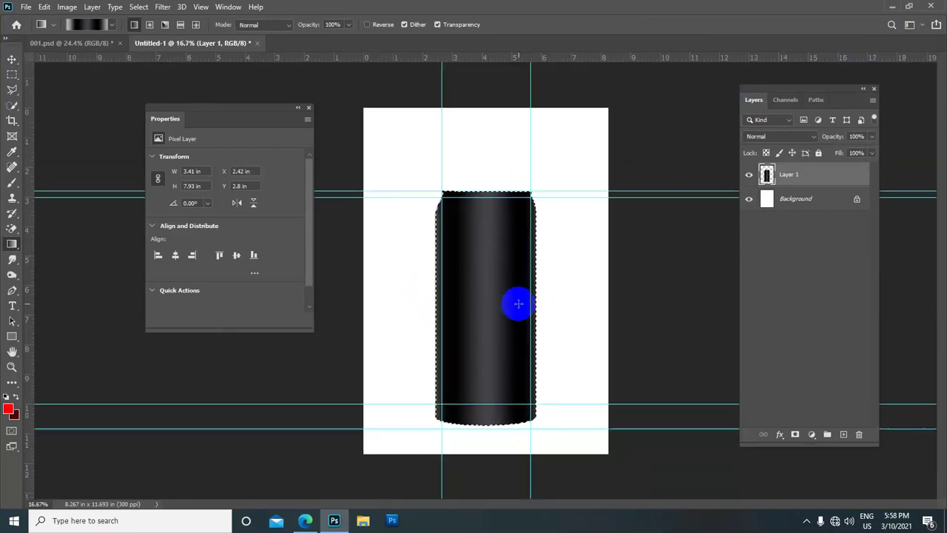
scroll(517, 299, "up", 1)
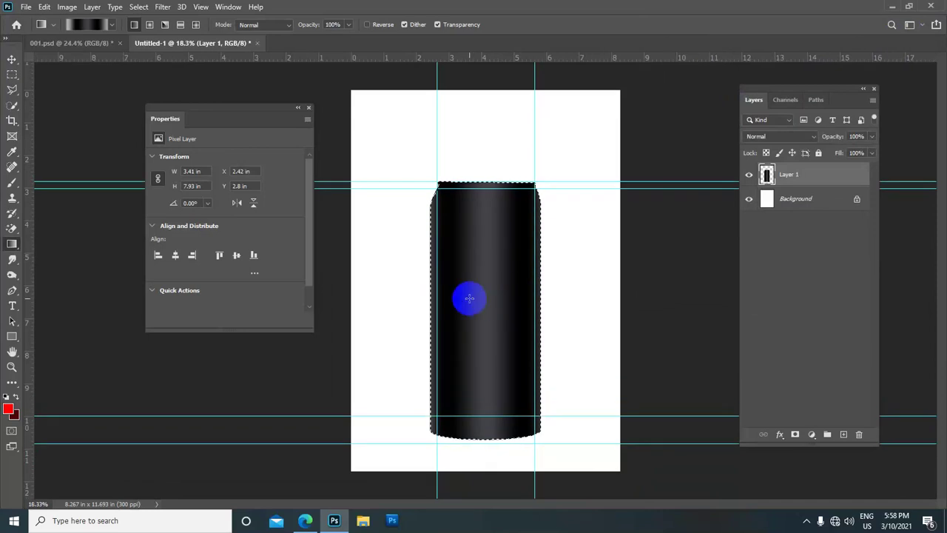
Deselect the can shape and recentre the view on it
left_click(140, 7)
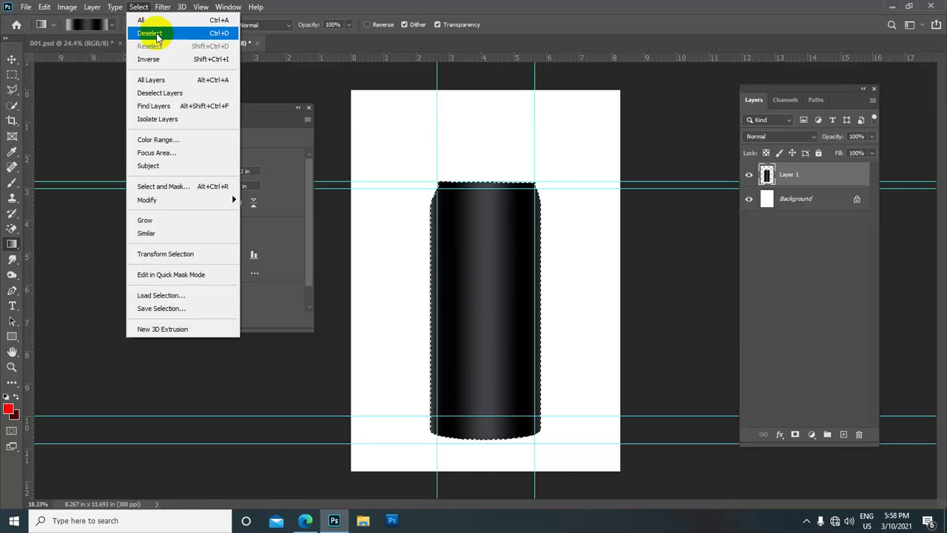
left_click(156, 33)
scroll(482, 239, "down", 1)
scroll(493, 258, "down", 1)
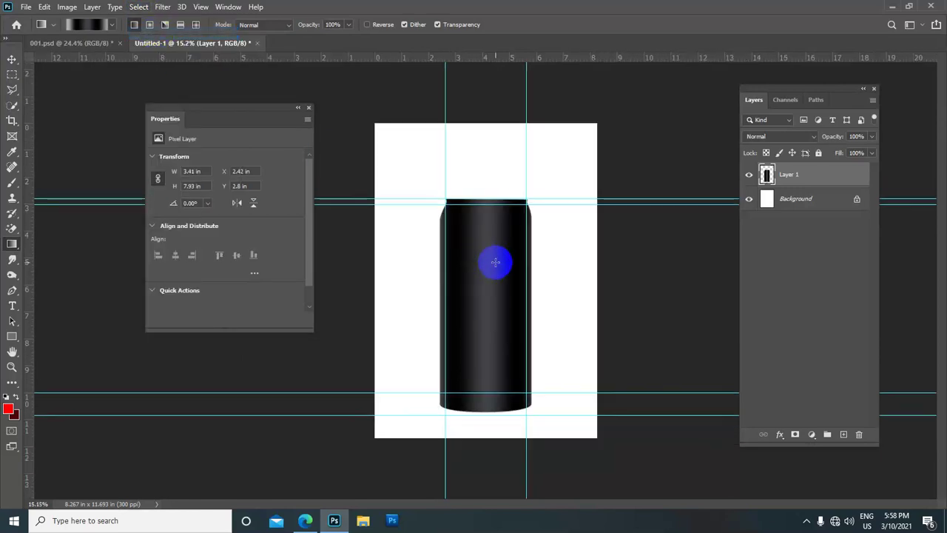
scroll(492, 257, "up", 1)
scroll(496, 262, "up", 1)
left_click_drag(501, 285, 496, 229)
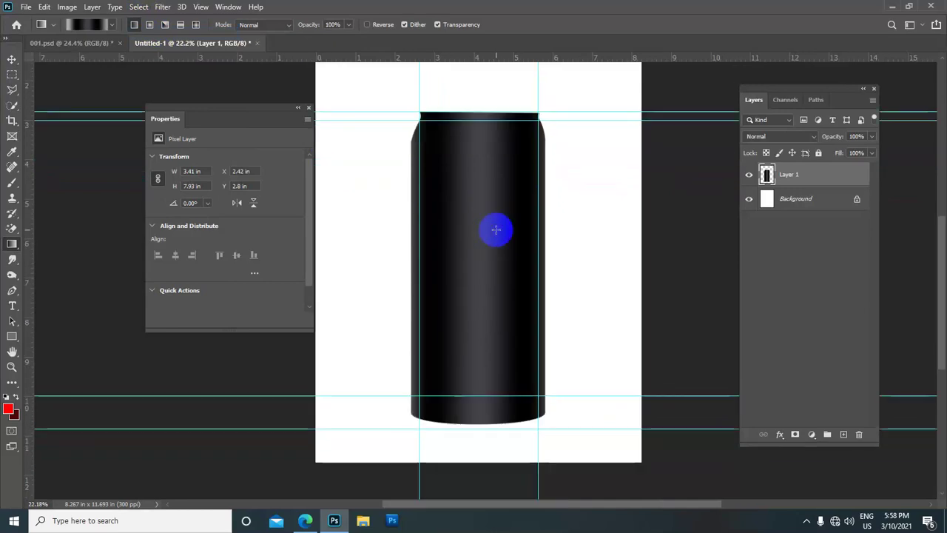
scroll(496, 229, "down", 1)
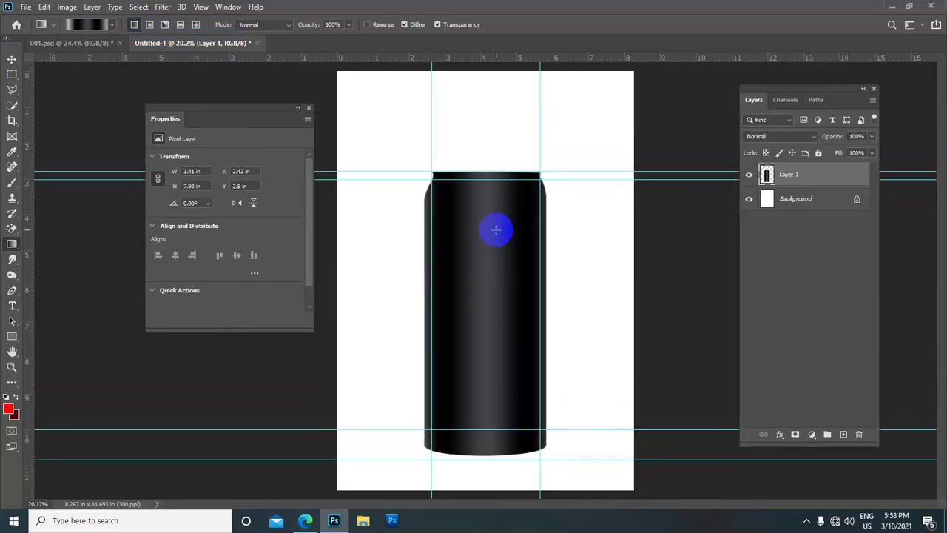
Check the 001.psd reference, then return to Untitled-1
left_click(89, 45)
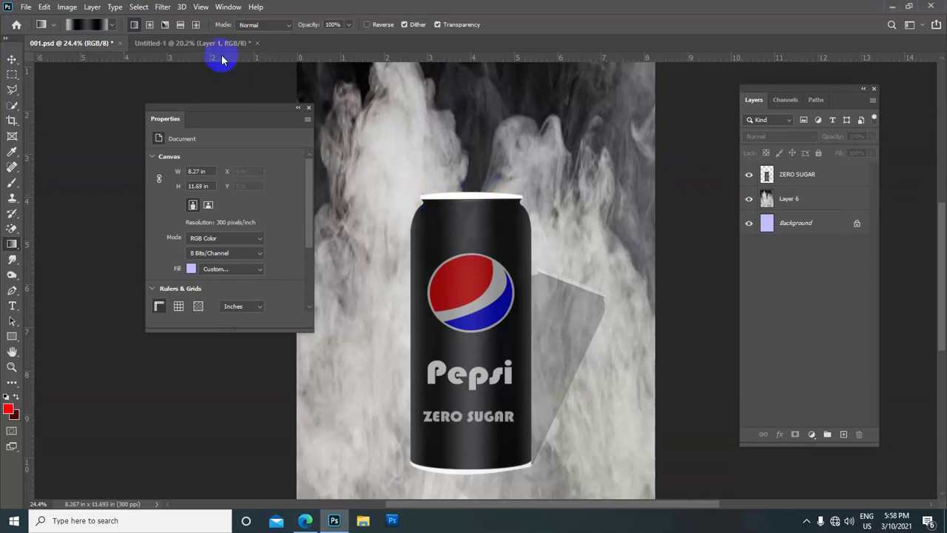
left_click(185, 43)
scroll(512, 197, "up", 1)
scroll(481, 190, "down", 1)
Switch to the Pen tool (P) and add a horizontal guide at the can's top
key("p")
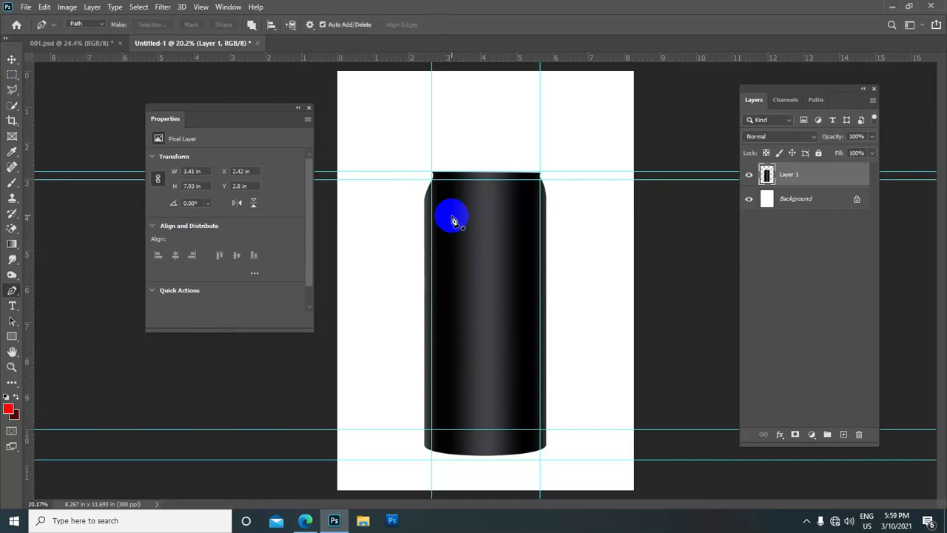
scroll(447, 180, "up", 1)
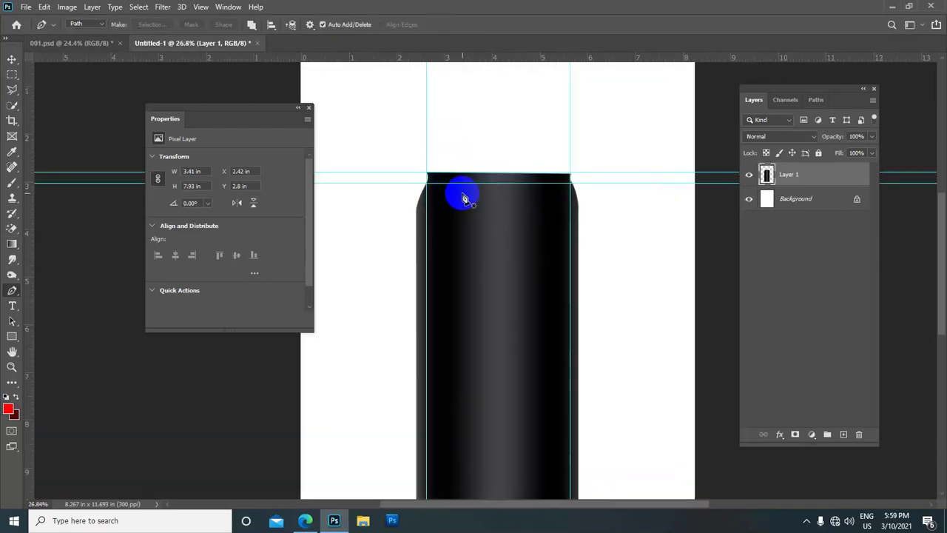
scroll(473, 183, "up", 1)
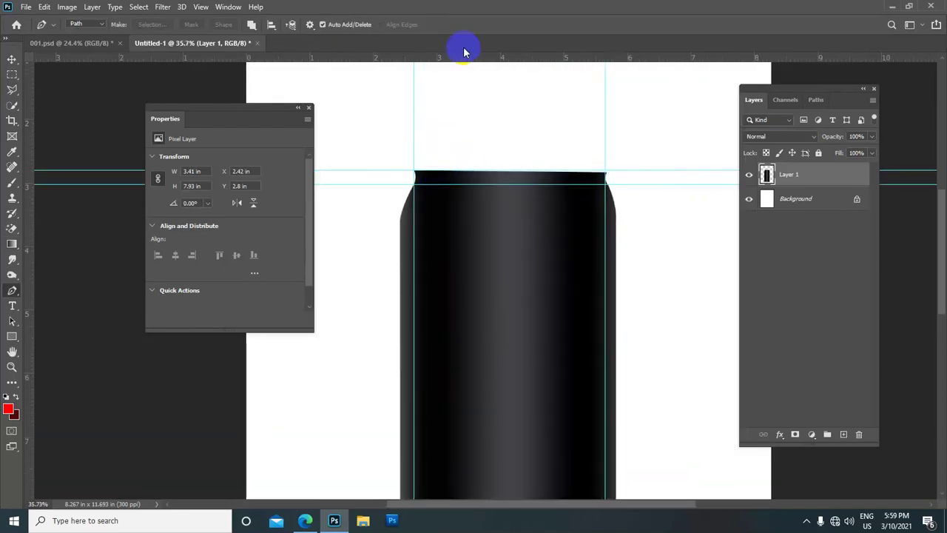
left_click_drag(469, 58, 461, 165)
scroll(473, 165, "up", 1)
scroll(402, 170, "up", 1)
scroll(397, 176, "up", 1)
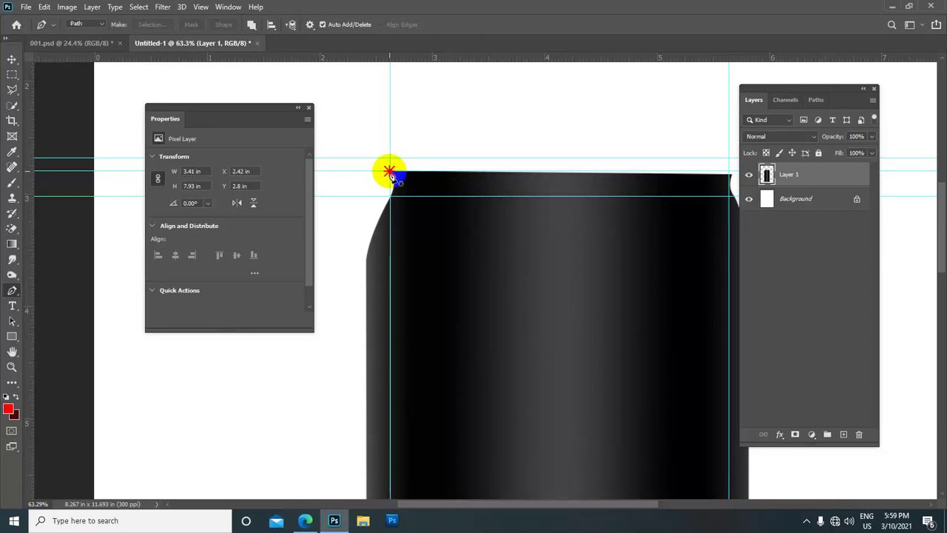
Place the first lid-path anchor at the can's top-left with curve handles
left_click(390, 173)
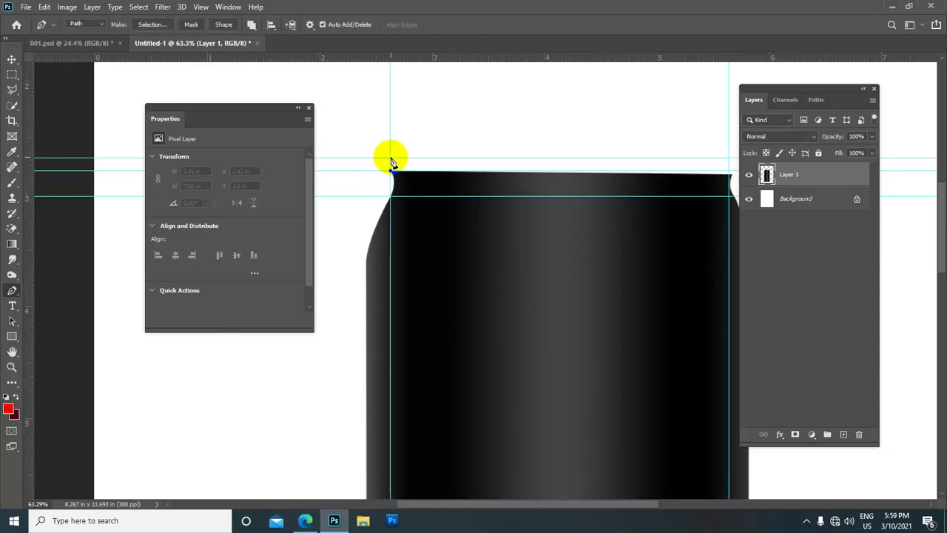
left_click_drag(390, 157, 399, 152)
left_click_drag(399, 153, 399, 152)
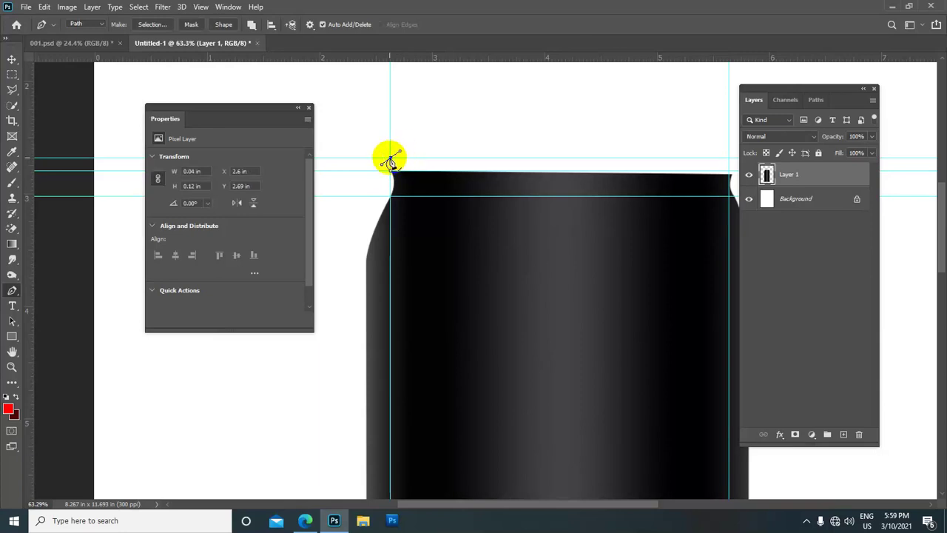
Add a vertical guide at the can's right edge
left_click_drag(673, 156, 535, 185)
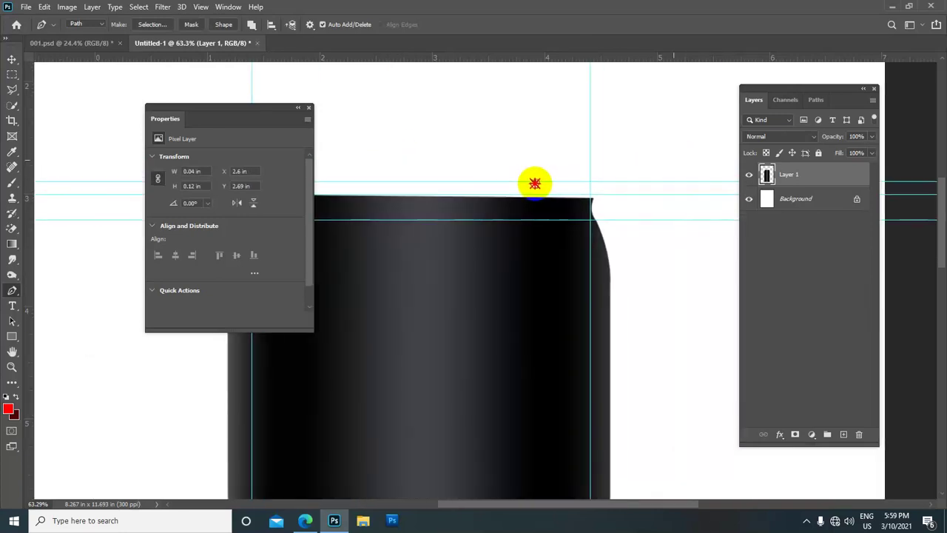
scroll(529, 180, "down", 1)
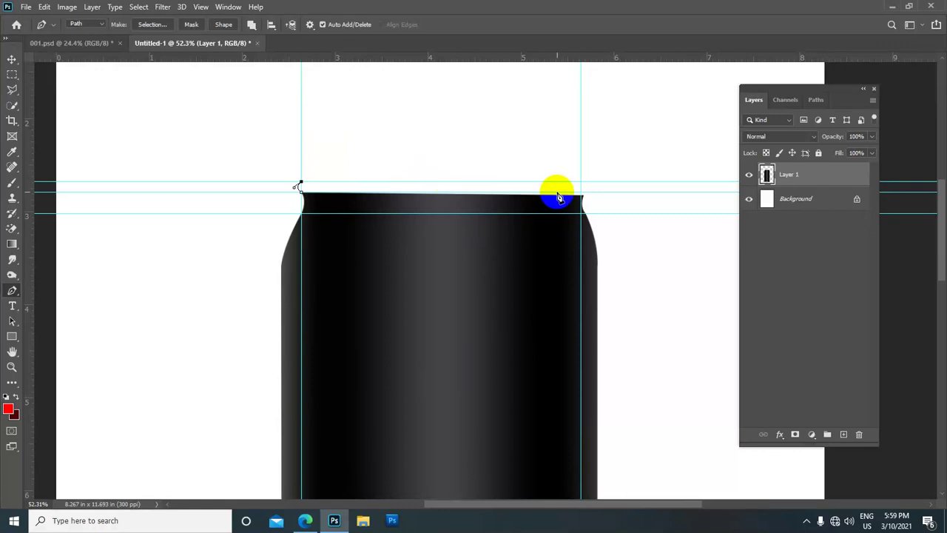
scroll(558, 191, "up", 1, "alt")
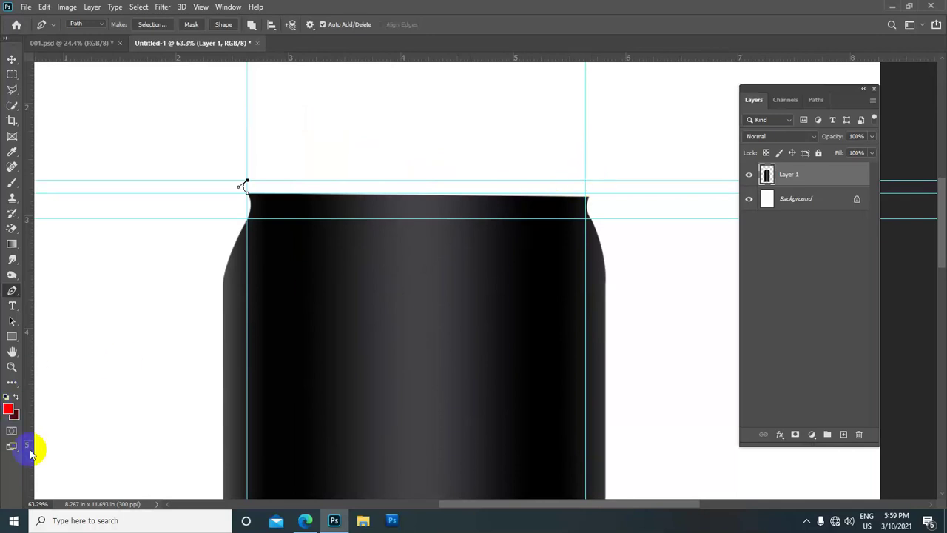
left_click_drag(32, 473, 586, 392)
scroll(581, 230, "up", 3)
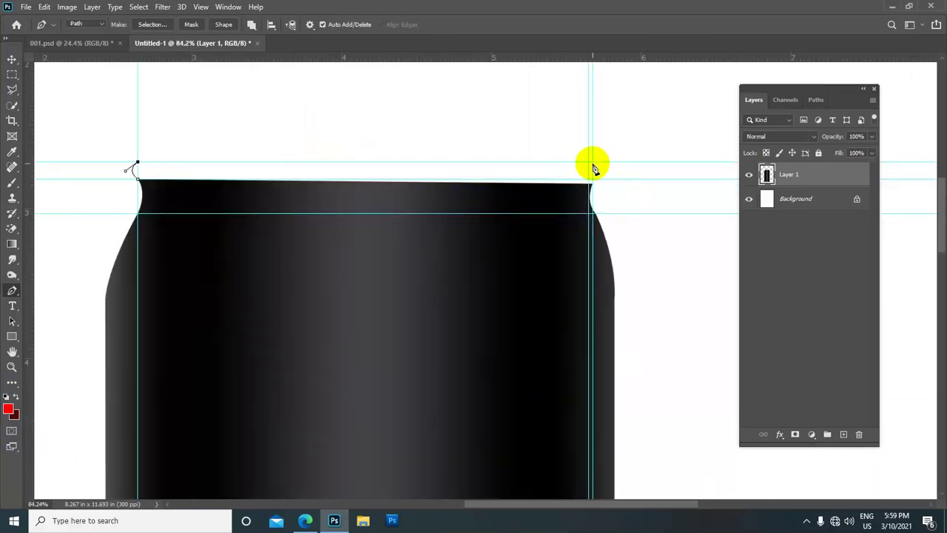
Add a curved top-right anchor and close the lid path at the first point
mouse_move(592, 161)
left_mouse_down()
mouse_move(751, 192)
mouse_move(827, 187)
mouse_move(830, 173)
left_mouse_up()
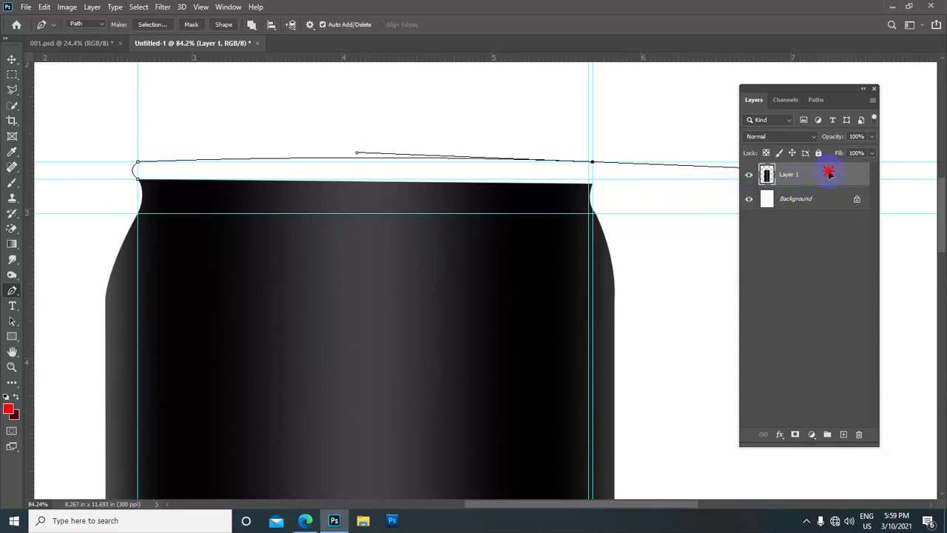
left_click(592, 162, "alt")
mouse_move(591, 188)
left_mouse_down()
mouse_move(577, 190)
mouse_move(594, 189)
left_mouse_up()
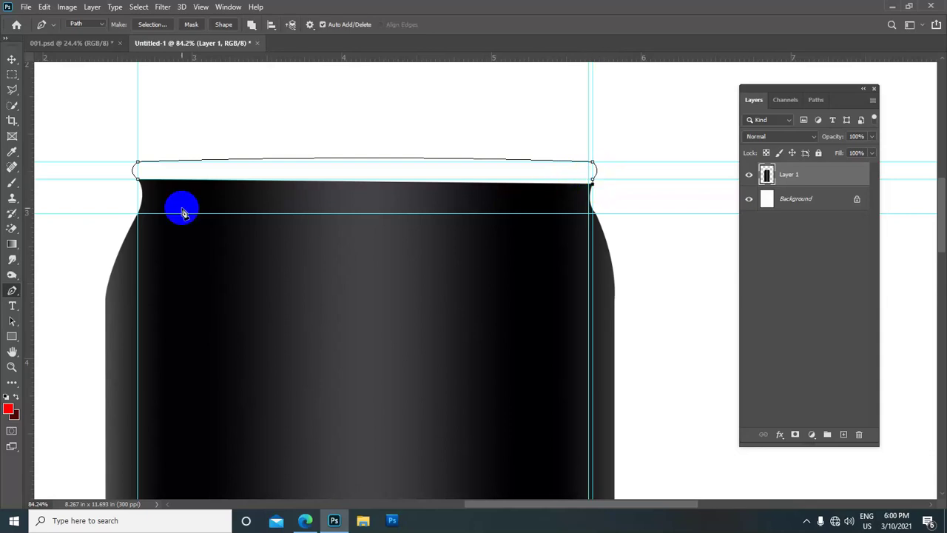
left_click_drag(148, 190, 143, 185)
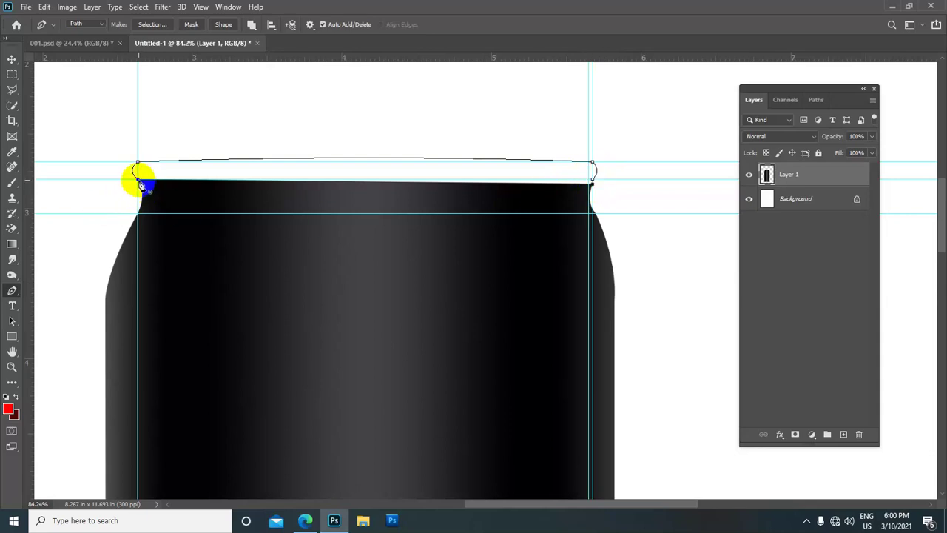
scroll(300, 169, "down", 2)
scroll(370, 165, "down", 1)
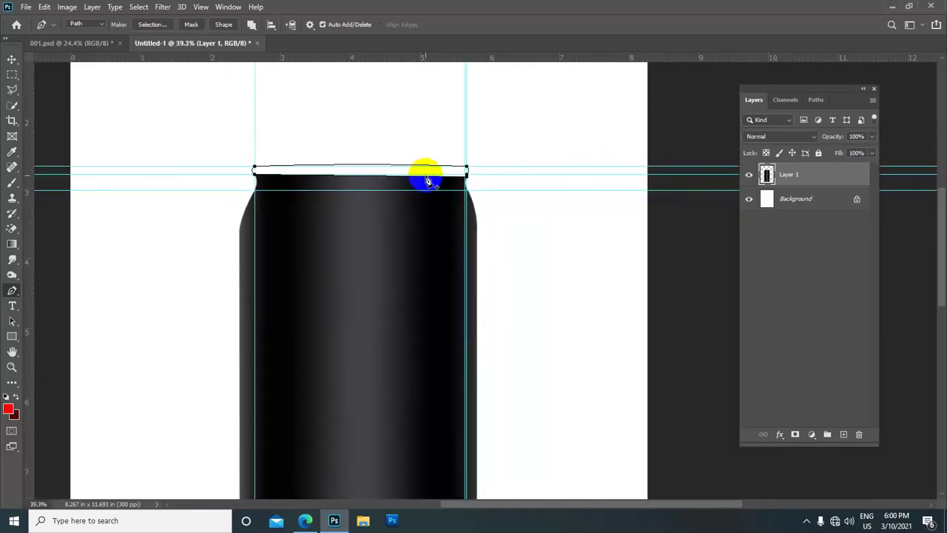
scroll(414, 177, "down", 1)
scroll(449, 179, "down", 1)
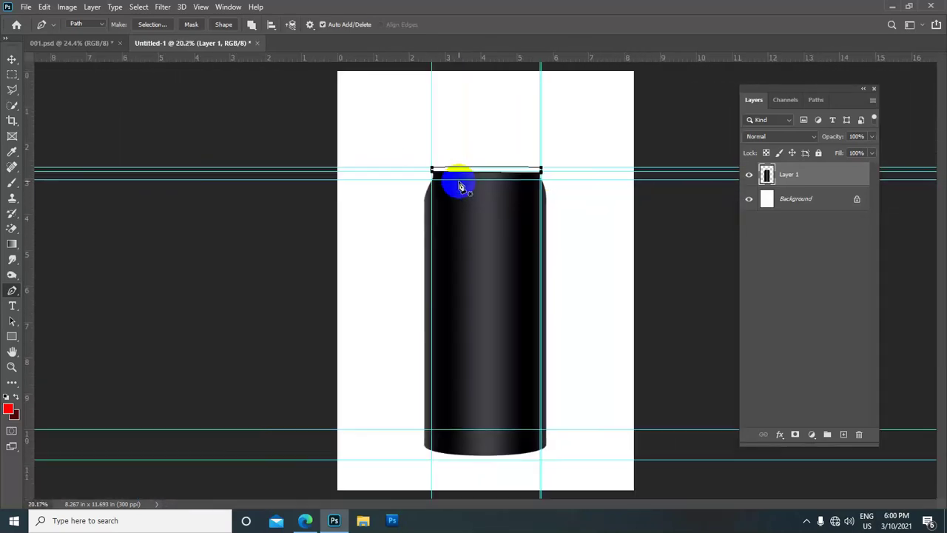
Load the lid path as a selection and add a new layer above Background
key("ctrl+Return")
scroll(546, 186, "up", 1)
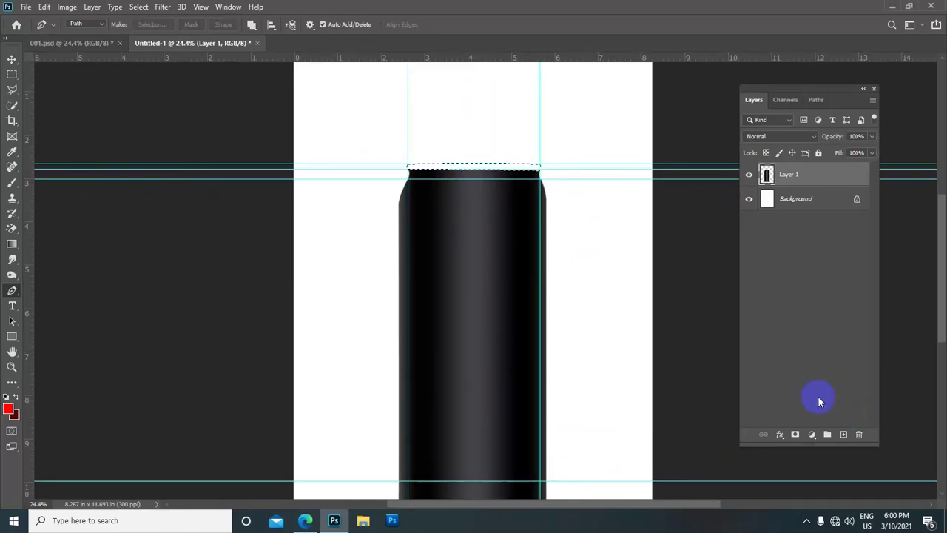
left_click(785, 197)
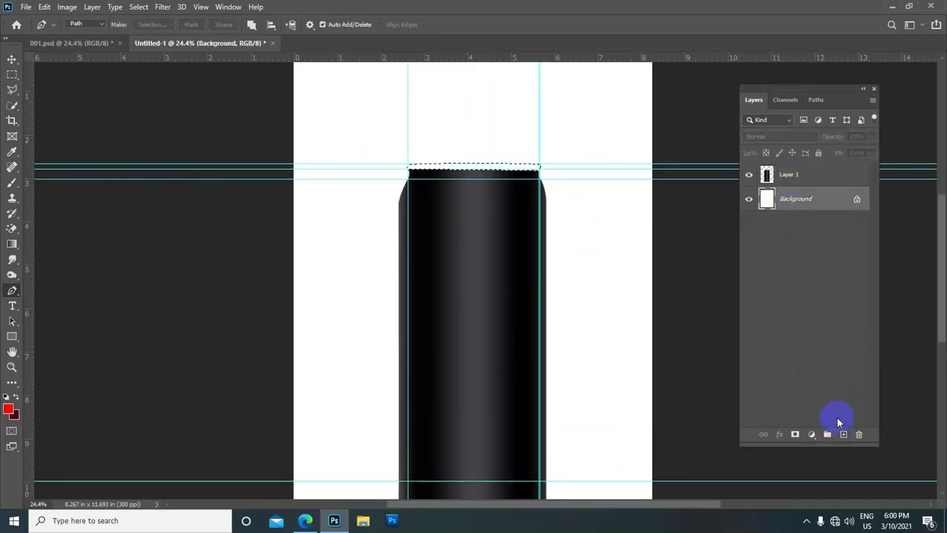
scroll(519, 230, "down", 2)
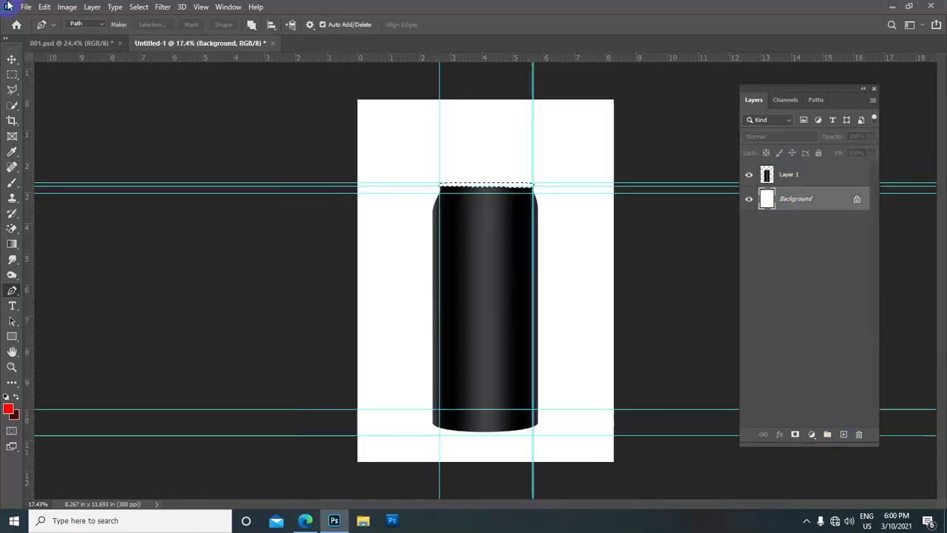
scroll(528, 247, "down", 1)
scroll(537, 253, "up", 1)
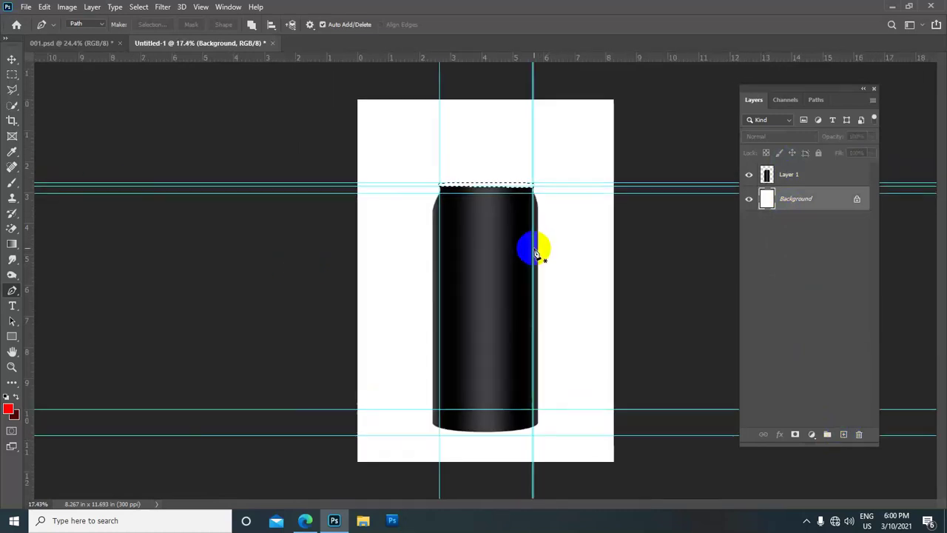
left_click(844, 434)
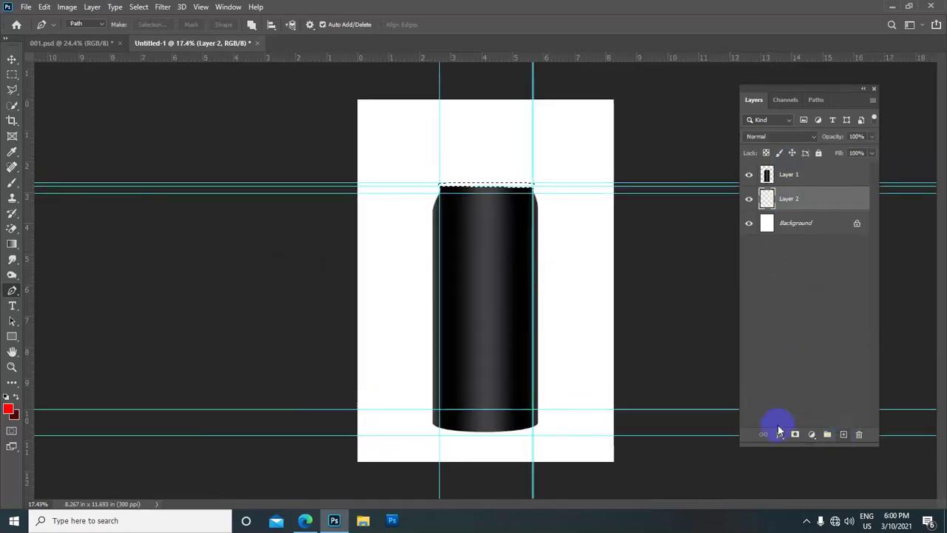
Set the foreground colour to light grey #e1dddd
scroll(485, 274, "up", 1)
left_click(9, 409)
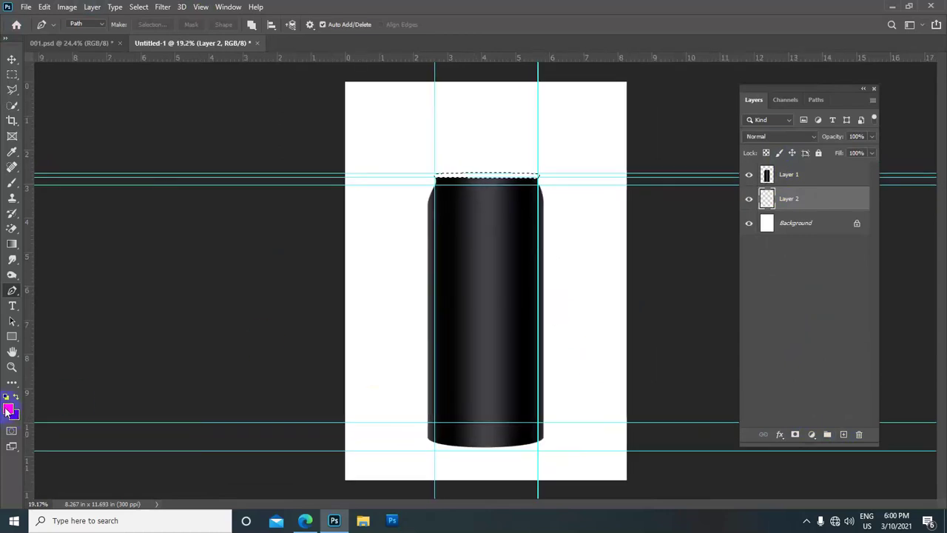
left_click(8, 409)
left_click(75, 127)
left_click_drag(74, 126, 71, 103)
left_click(337, 82)
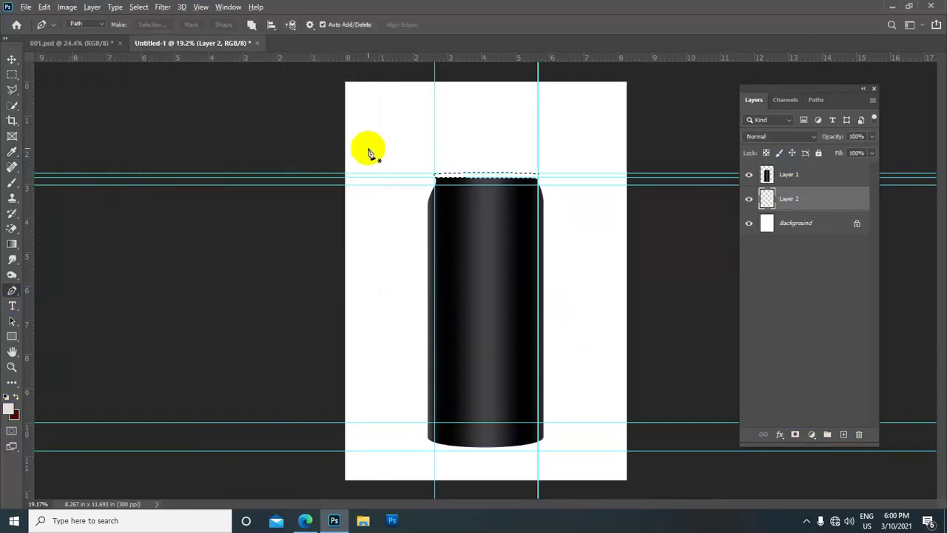
Deselect the grey-filled top rim strip
scroll(534, 159, "up", 1)
scroll(534, 159, "up", 1)
scroll(526, 170, "down", 1)
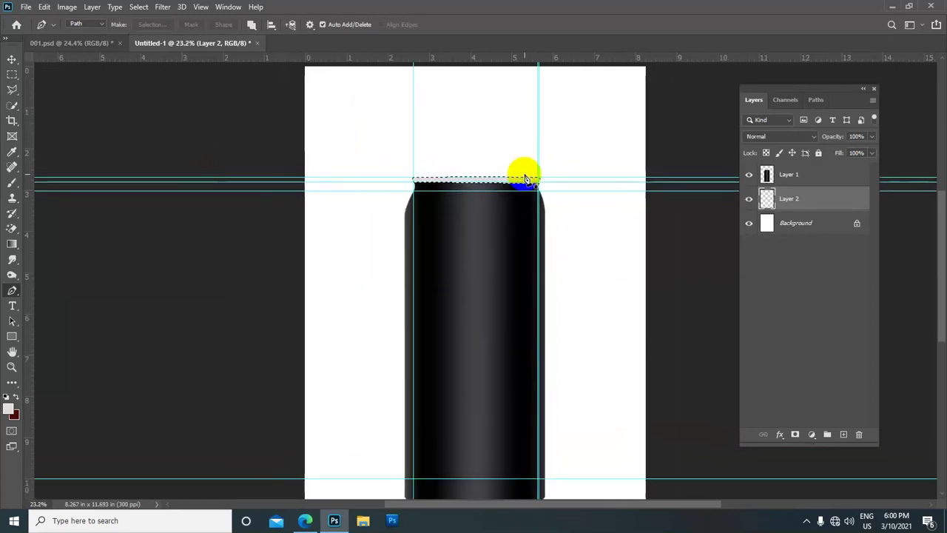
left_click(138, 8)
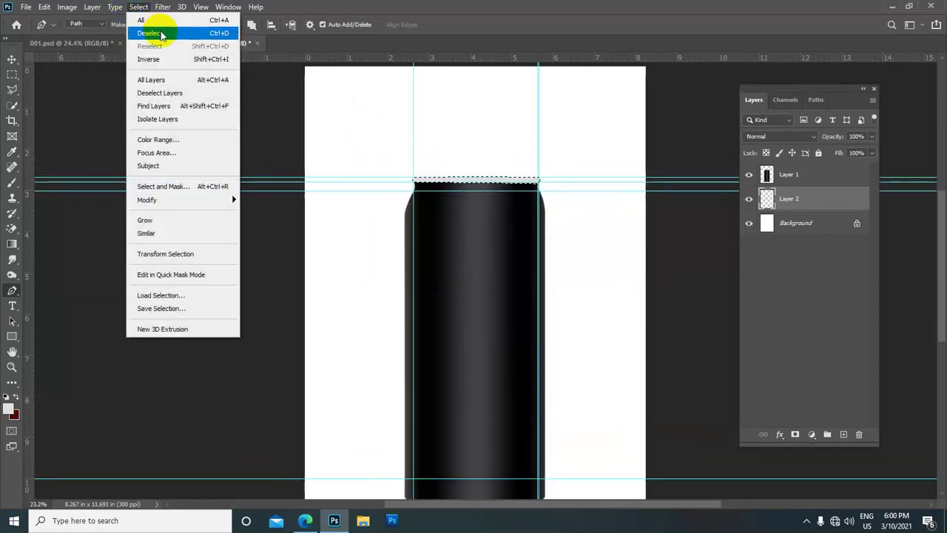
left_click(162, 33)
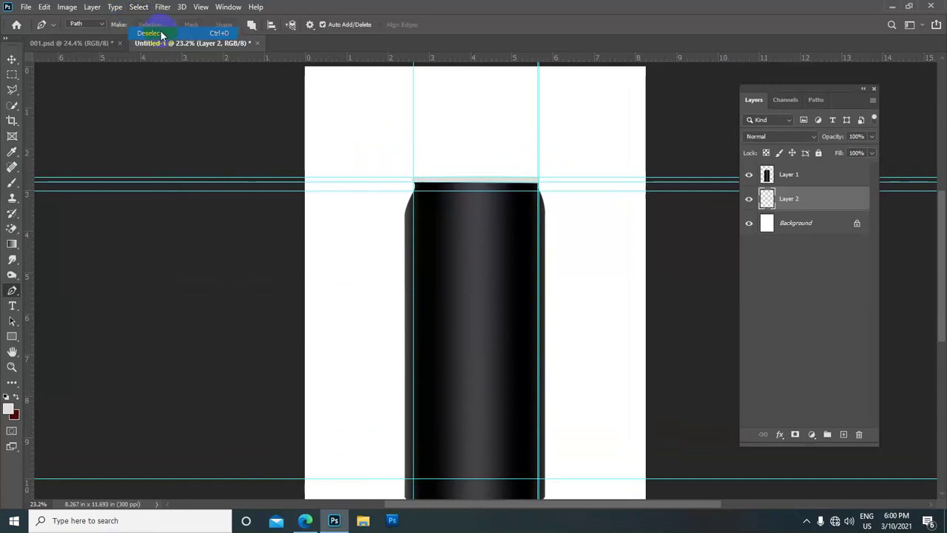
Zoom to the can's base and start the rim path at its lower-left edge
scroll(431, 200, "down", 1)
scroll(474, 283, "down", 1)
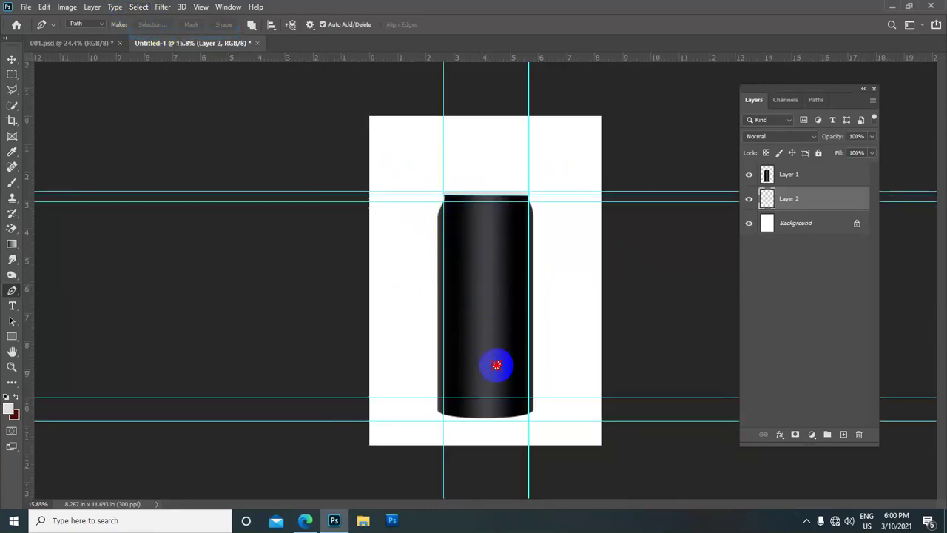
scroll(482, 328, "up", 1)
left_click_drag(490, 404, 481, 300)
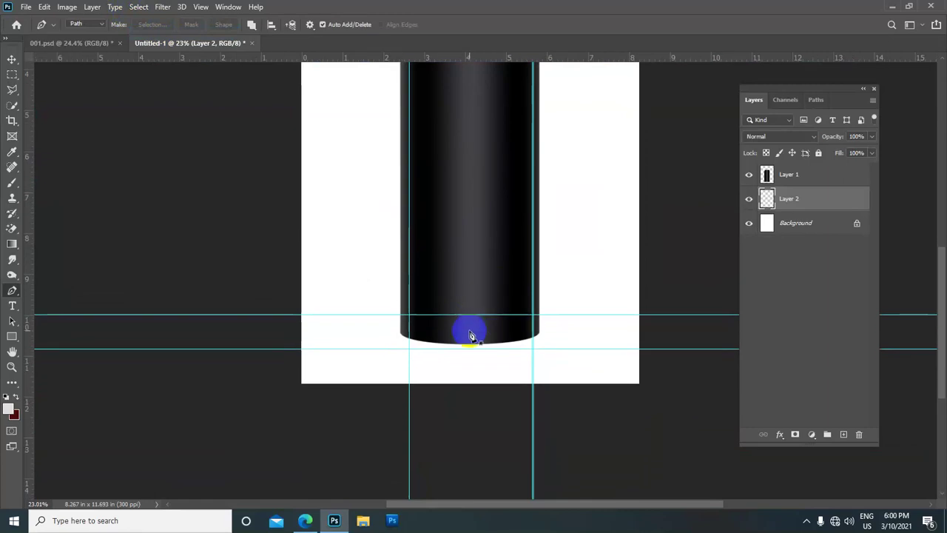
scroll(475, 320, "up", 1)
left_click_drag(461, 339, 469, 317)
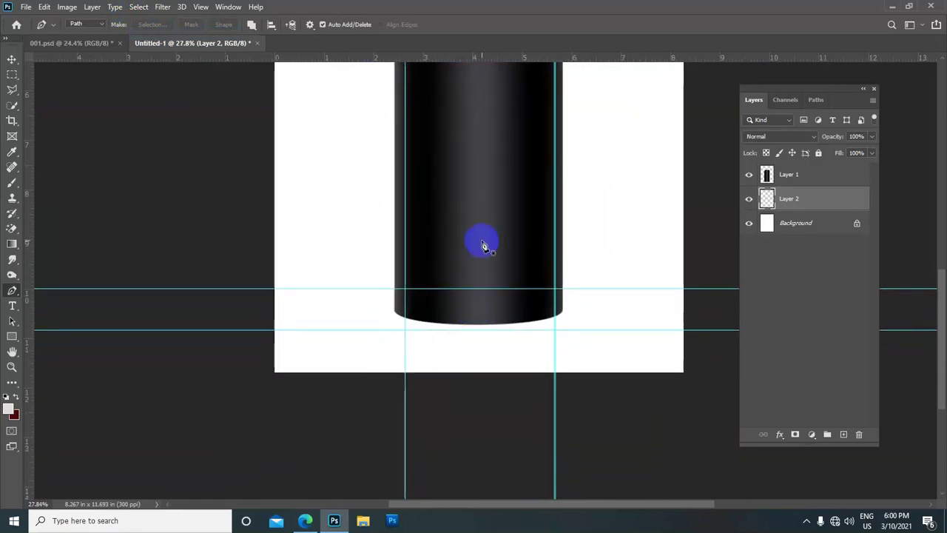
scroll(409, 307, "up", 1)
left_click_drag(401, 306, 391, 317)
scroll(391, 316, "up", 1)
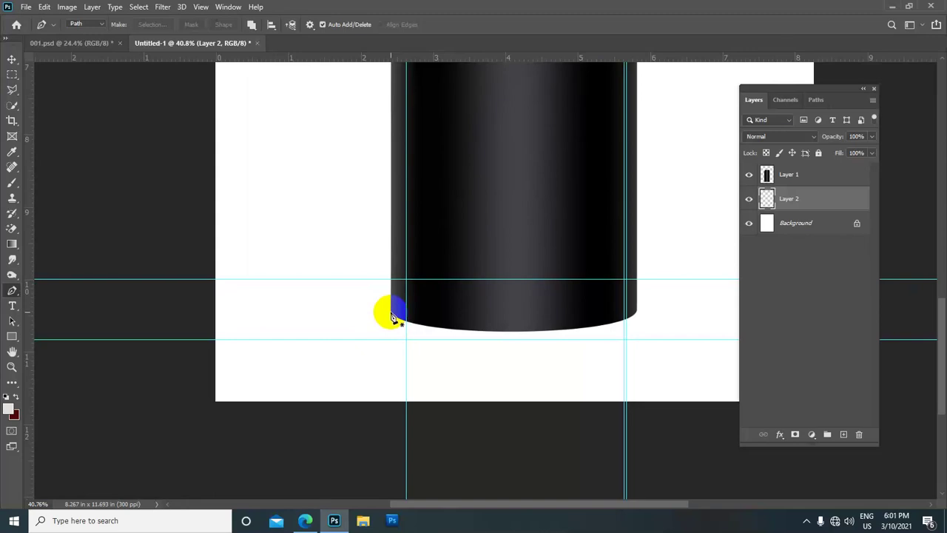
left_click(392, 316)
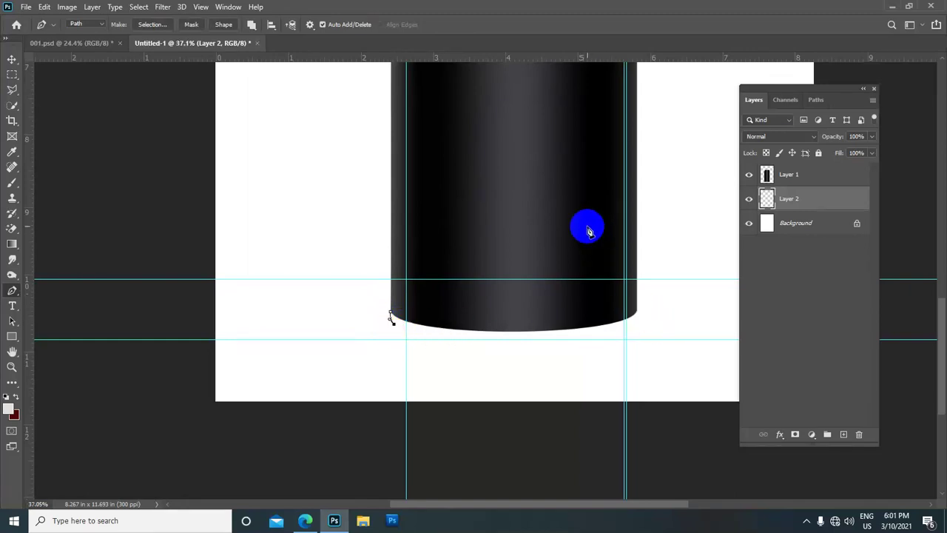
Add a horizontal guide at 10.636 in along the can's bottom
scroll(588, 230, "down", 1)
left_click_drag(551, 63, 542, 318)
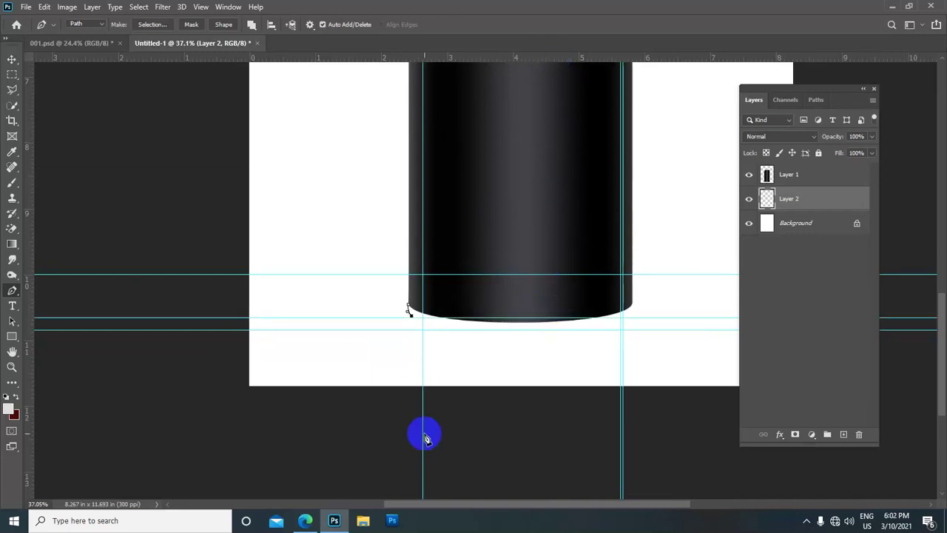
scroll(621, 336, "up", 2)
scroll(624, 326, "up", 1)
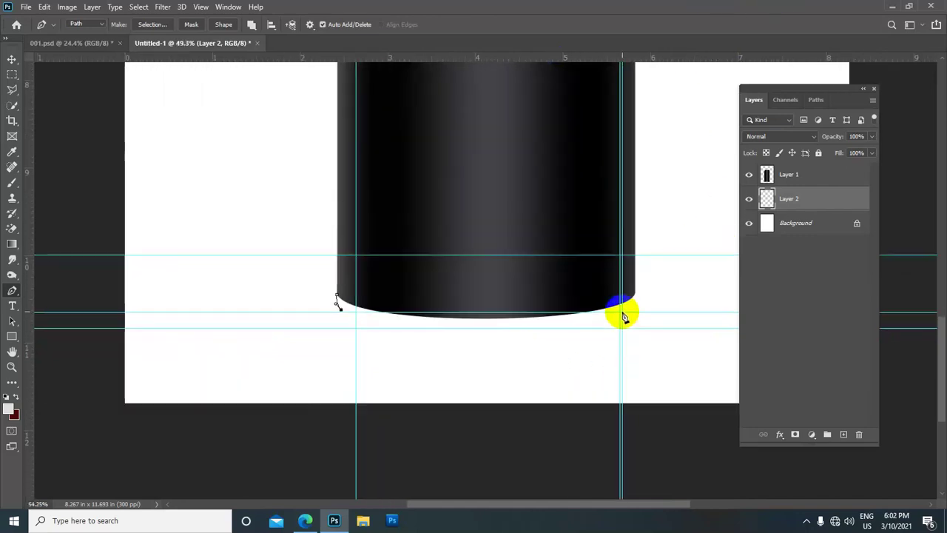
scroll(624, 317, "up", 1)
Add a curved corner point at the bottom-right and a point up the right side
left_click(625, 316)
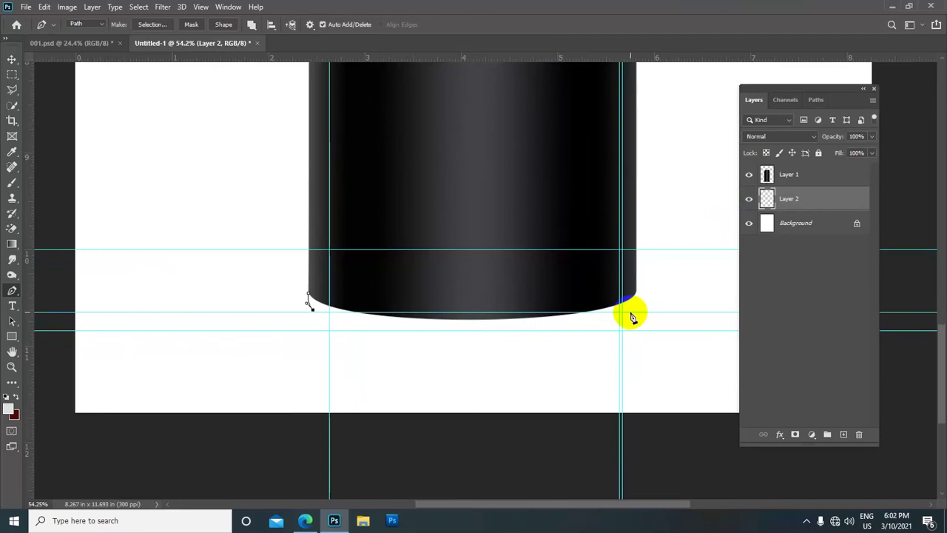
left_click(629, 313)
left_click_drag(629, 313, 695, 285)
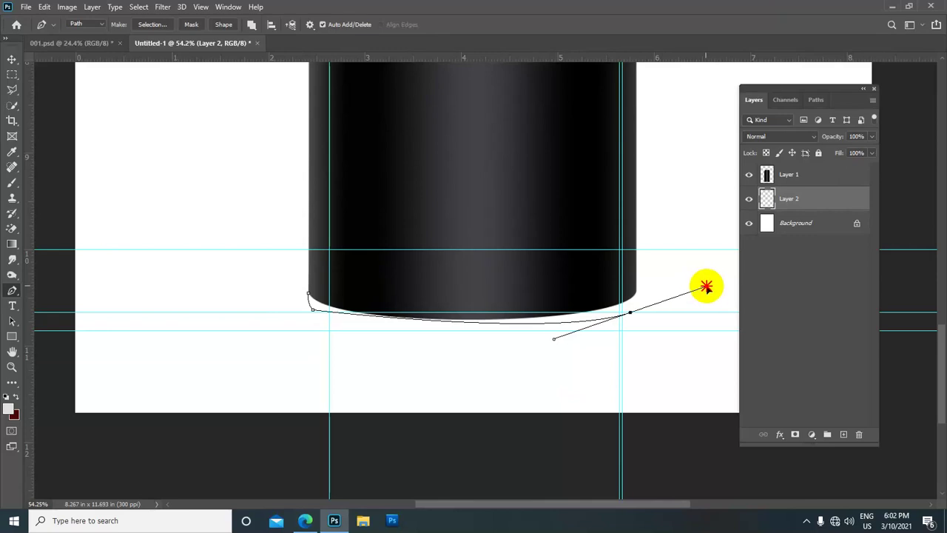
mouse_move(696, 285)
left_mouse_down()
mouse_move(751, 296)
mouse_move(780, 268)
mouse_move(833, 273)
left_mouse_up()
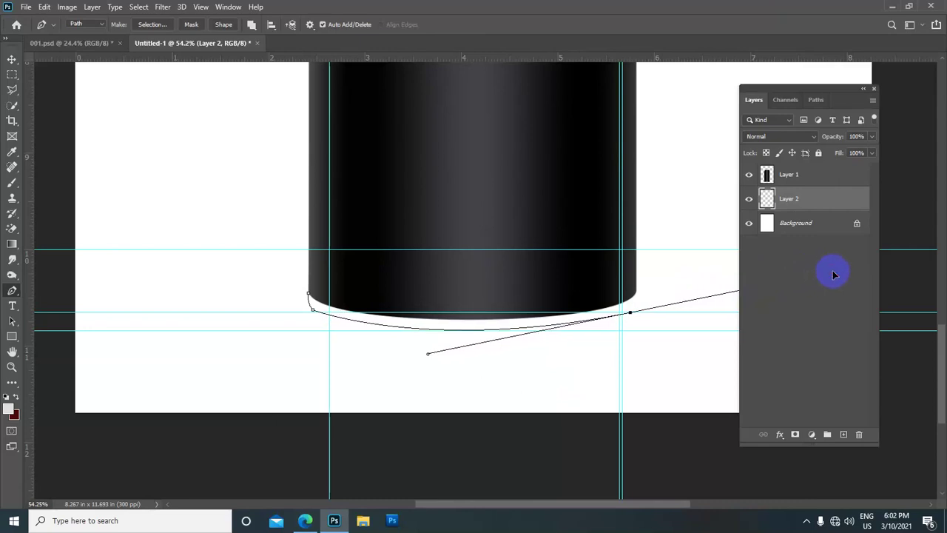
left_click(631, 314)
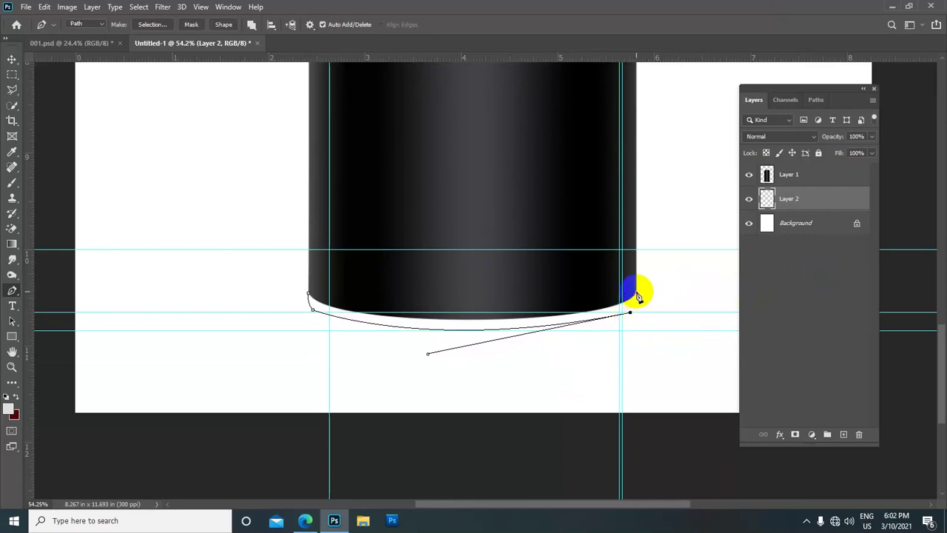
left_click(638, 295)
left_click_drag(637, 294, 634, 286)
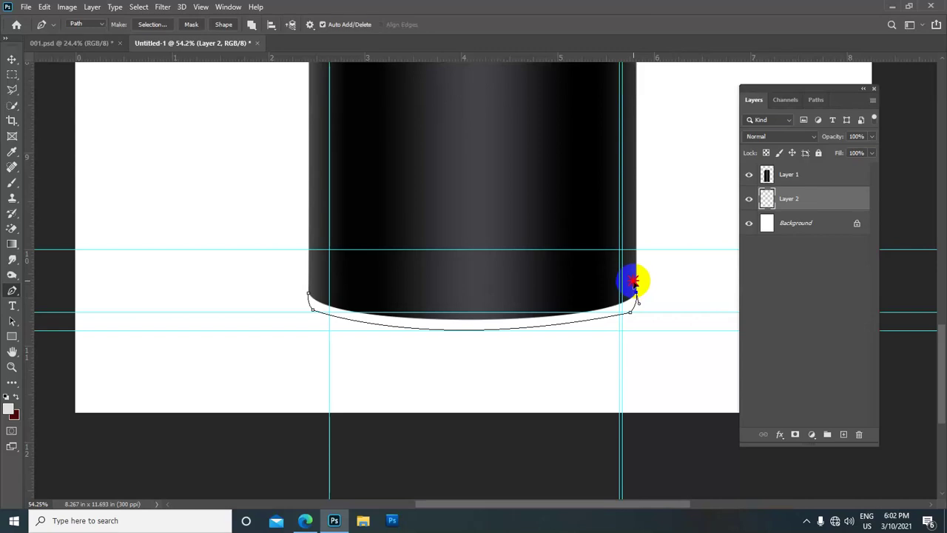
Close the bottom rim path with a curve back at the start point
scroll(635, 284, "down", 3)
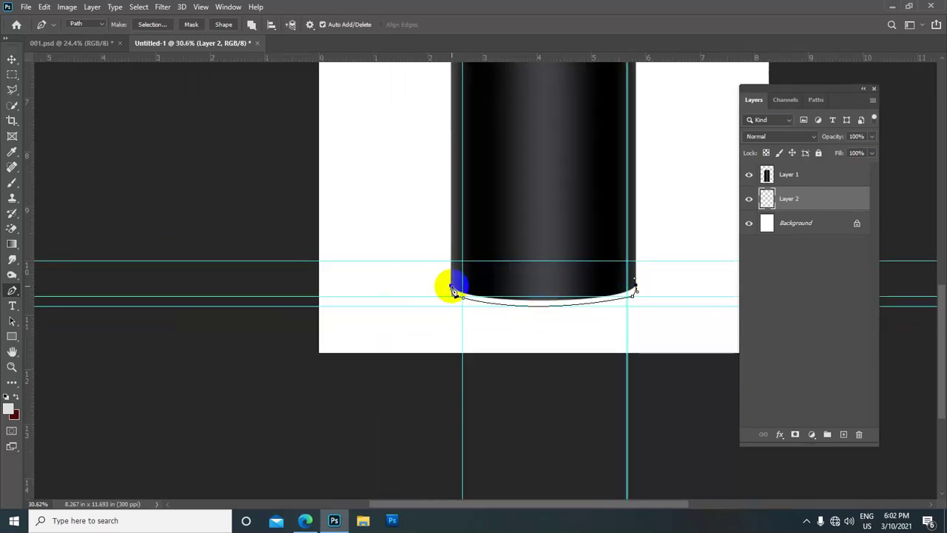
mouse_move(452, 289)
left_mouse_down()
mouse_move(319, 236)
mouse_move(339, 252)
left_mouse_up()
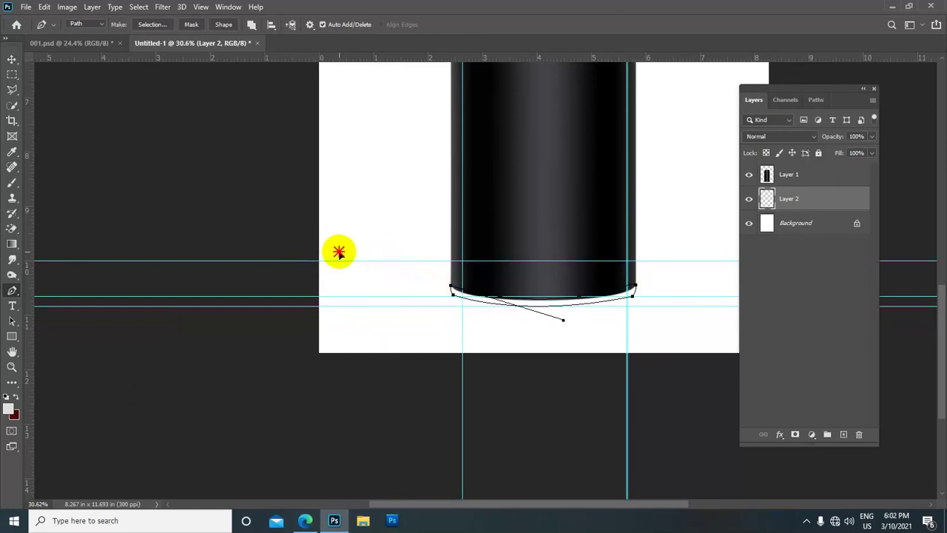
scroll(459, 244, "down", 1)
scroll(555, 281, "up", 1)
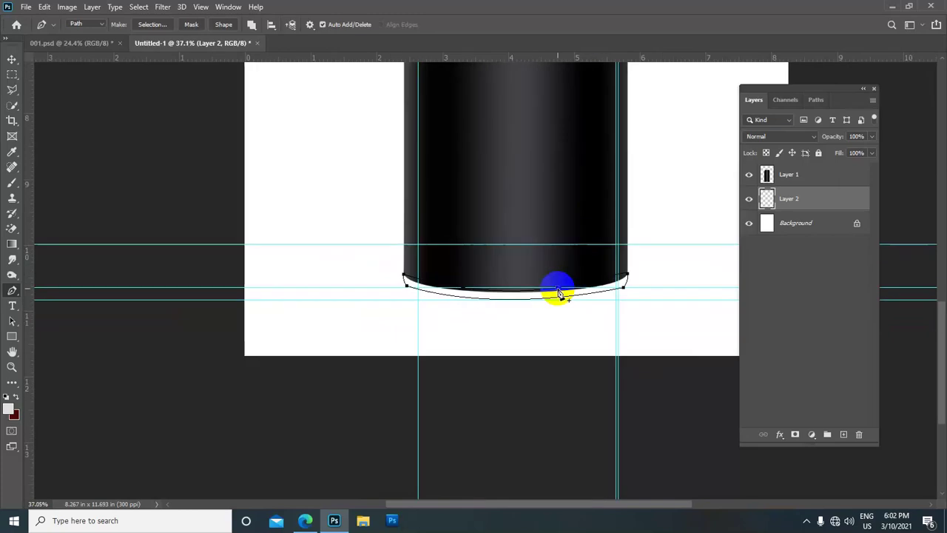
scroll(557, 291, "up", 1)
Load the base rim path as a selection and add Layer 3 above Background
key("ctrl+Return")
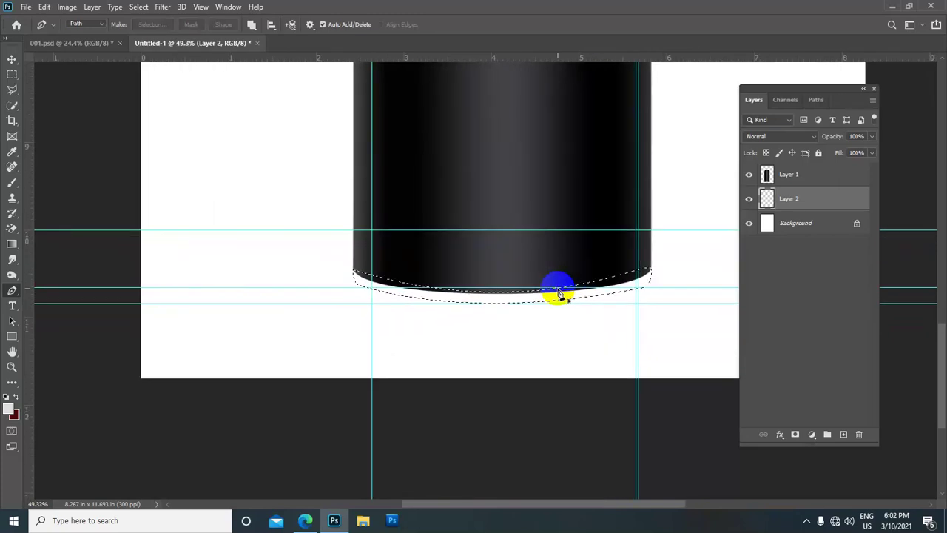
scroll(562, 296, "down", 1)
scroll(585, 292, "down", 1)
scroll(591, 295, "down", 1)
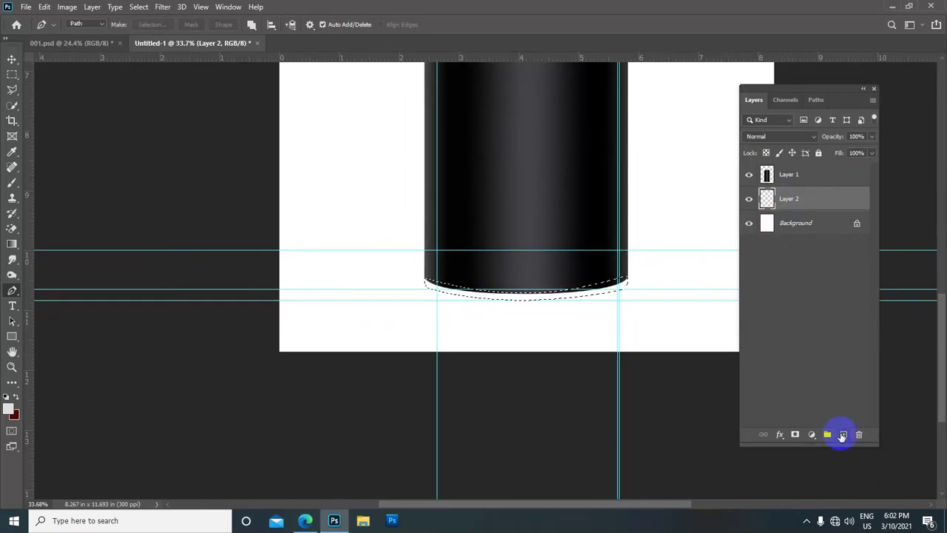
left_click(783, 224)
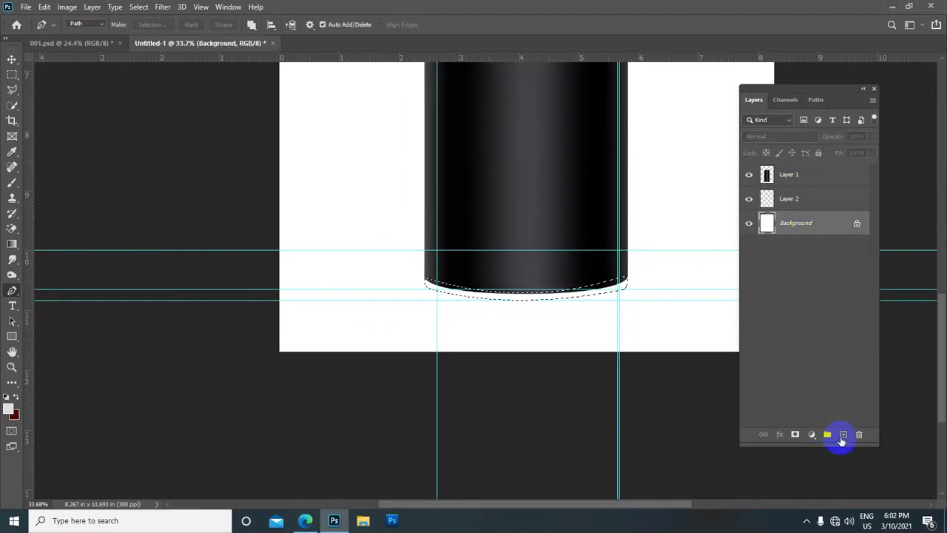
left_click(842, 440)
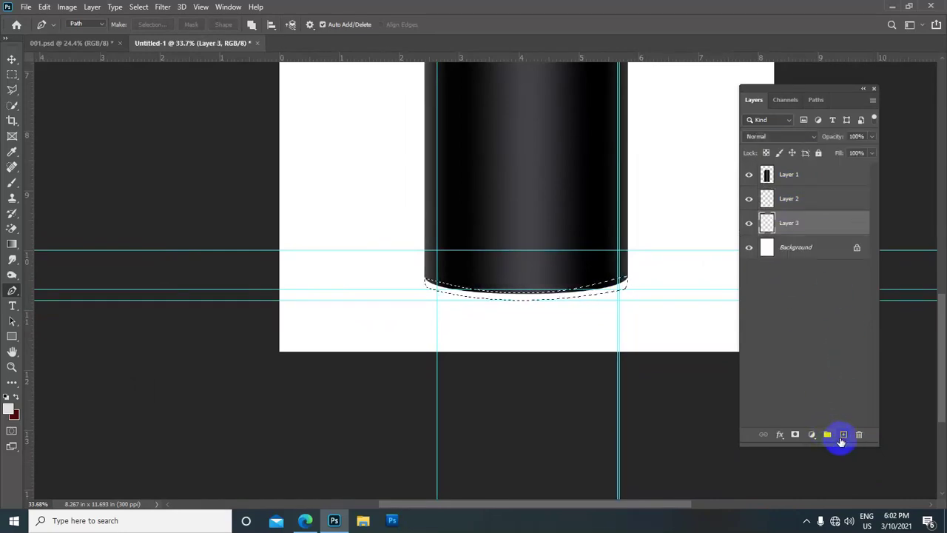
Set the foreground to light grey #e1dddd and fit the page on screen
left_click(8, 409)
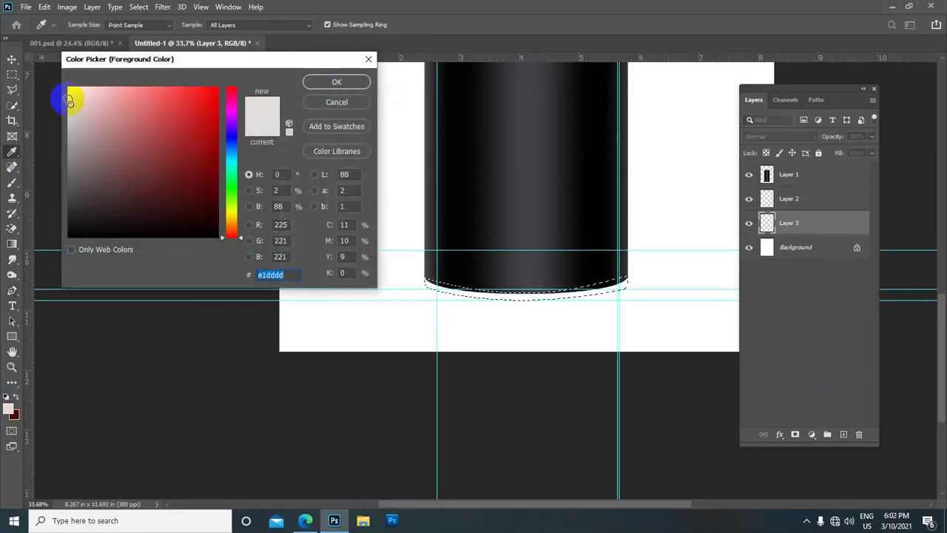
left_click(336, 82)
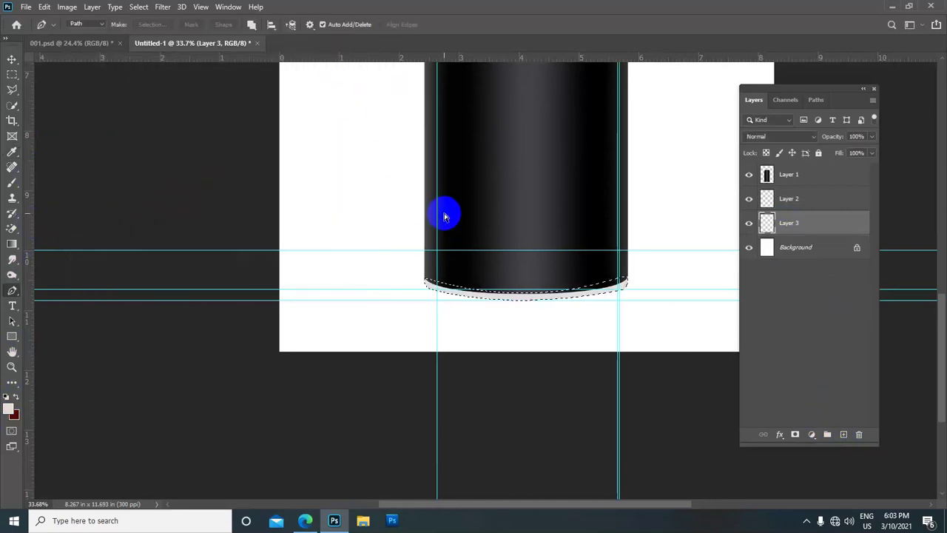
key("ctrl+0")
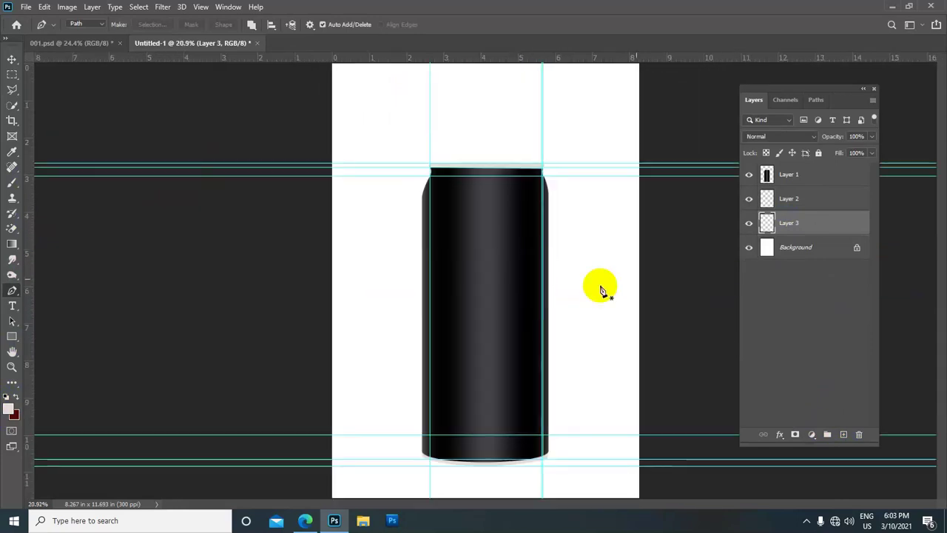
Check the Pepsi can reference, then return to the black can document
scroll(524, 374, "up", 3)
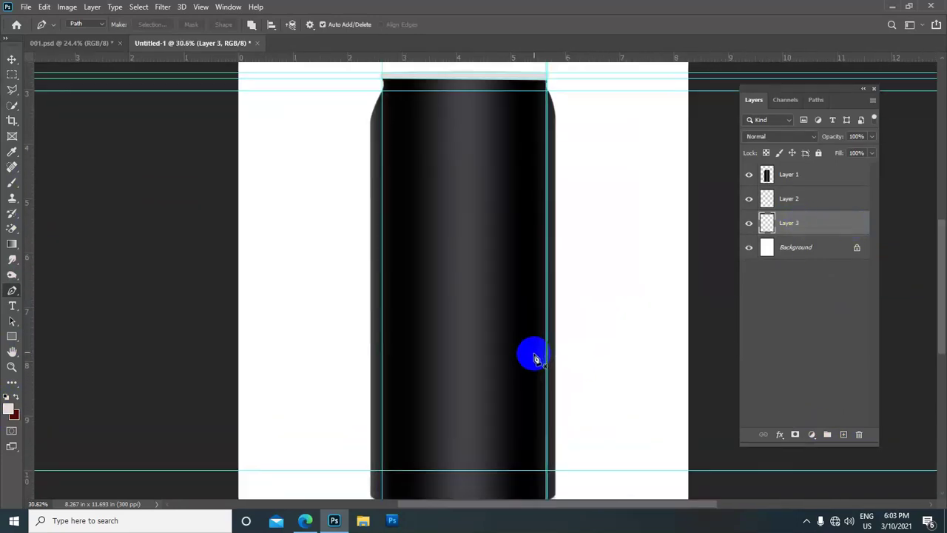
scroll(575, 303, "down", 1)
scroll(575, 303, "down", 1)
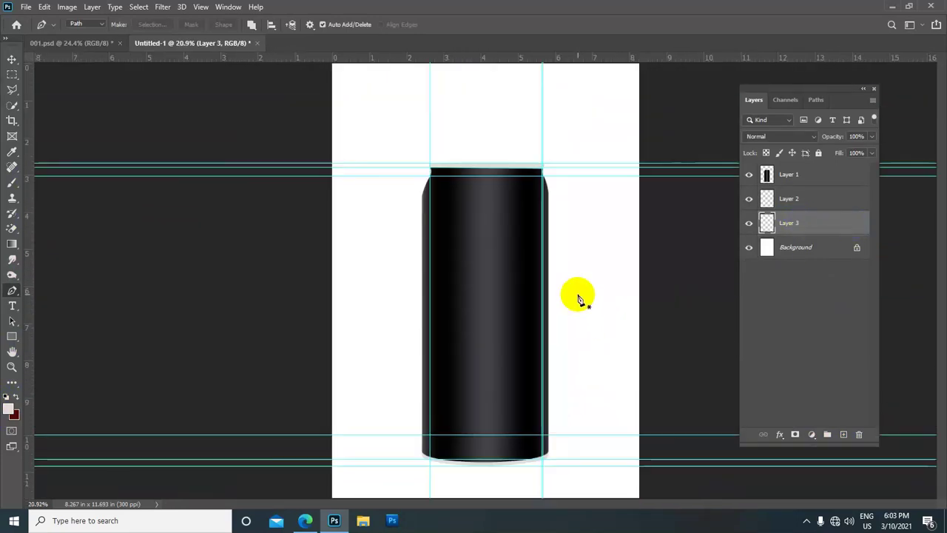
scroll(575, 304, "down", 1)
left_click(80, 43)
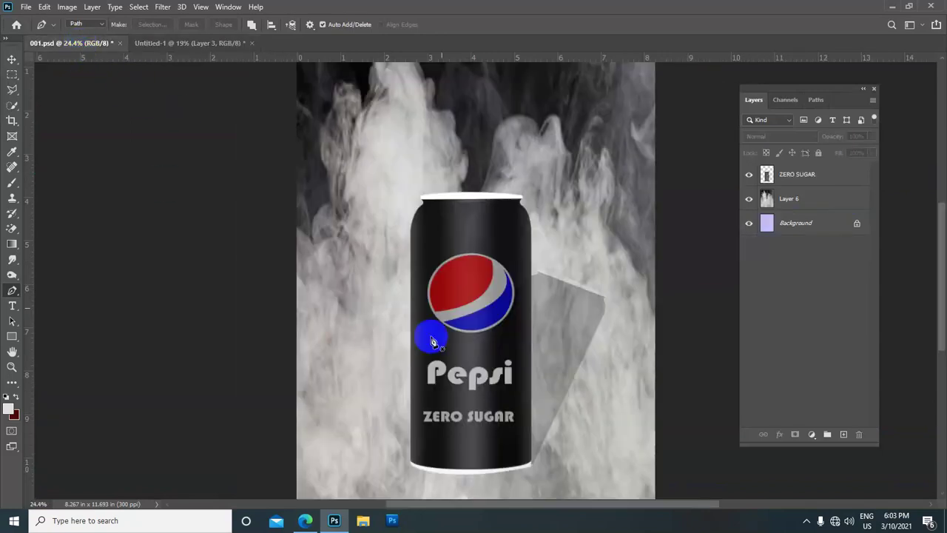
left_click(190, 42)
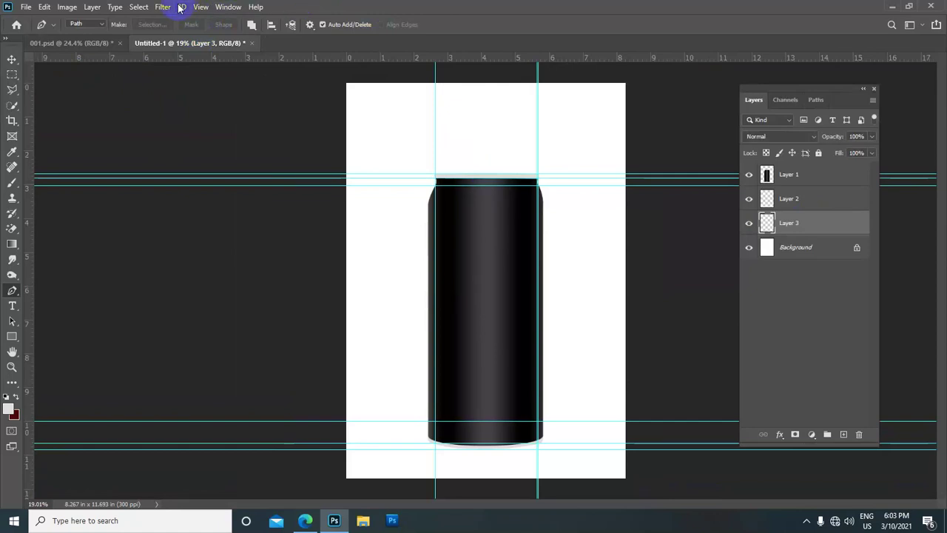
Remove all guides with View > Clear Guides
left_click(200, 7)
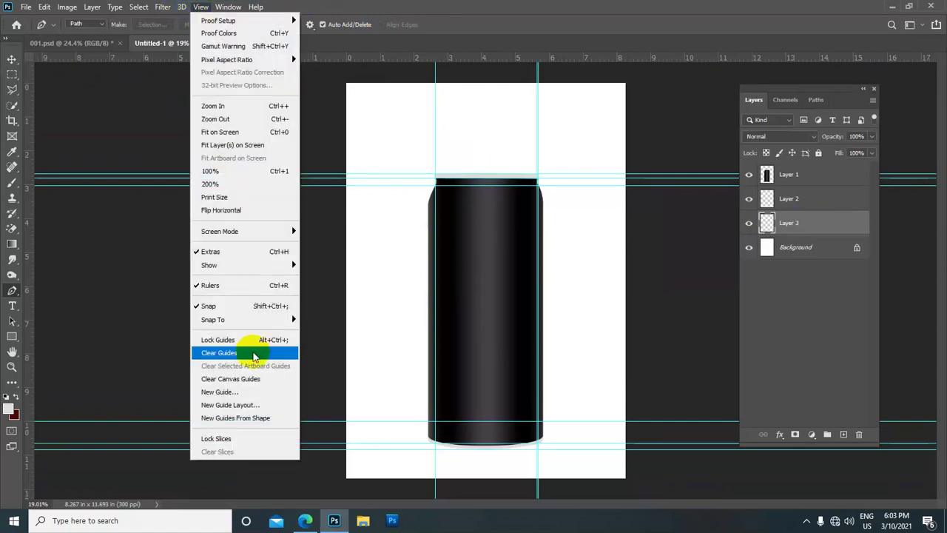
left_click(252, 353)
scroll(461, 209, "down", 1)
scroll(483, 217, "up", 1)
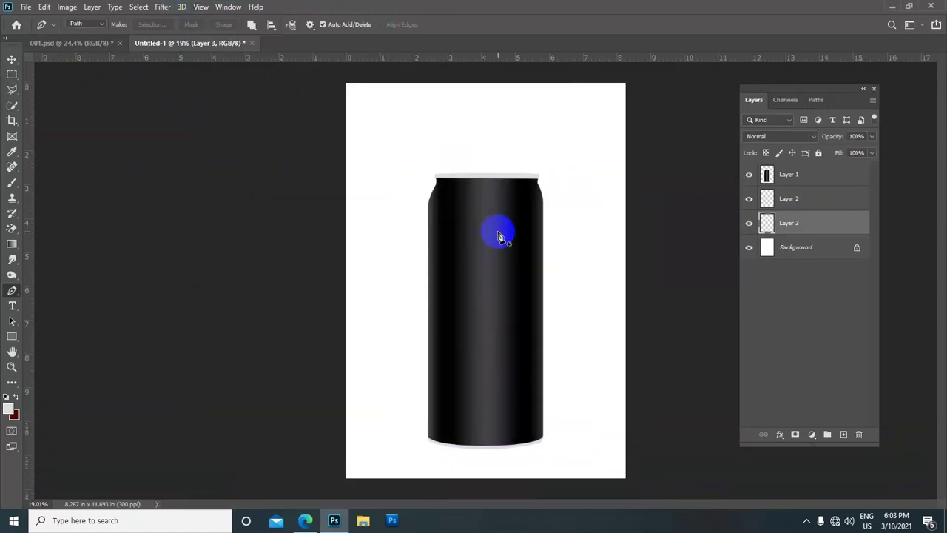
Hide Layers 1, 2 and 3 and select the Background layer
left_click(748, 177)
left_click(748, 198)
left_click(748, 223)
scroll(559, 291, "down", 1)
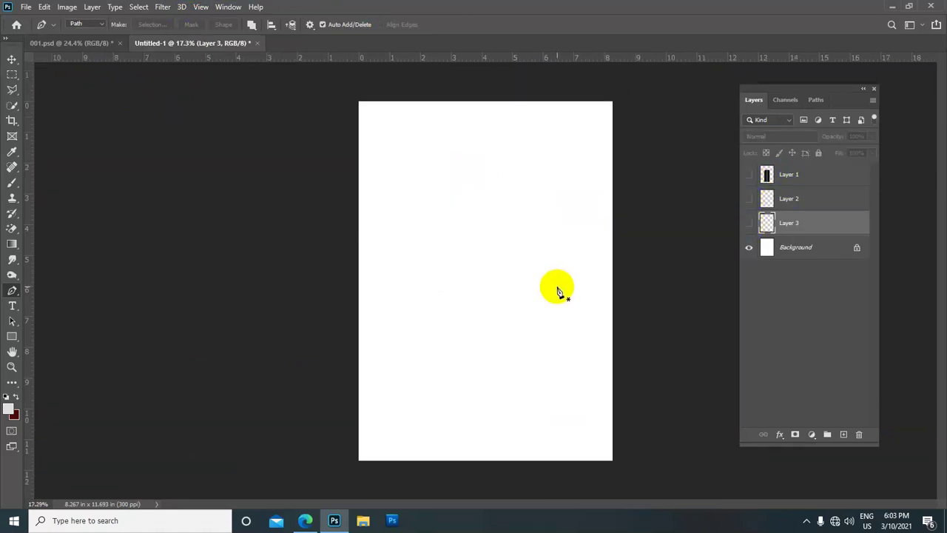
left_click(782, 252)
Fill the Background with light blue #a9c1ff
left_click(7, 407)
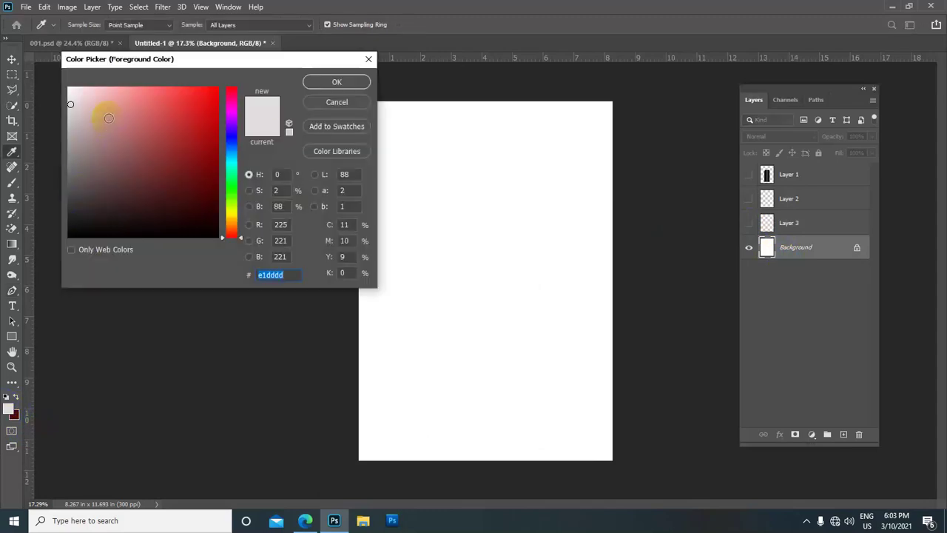
left_click(109, 118)
left_click(229, 144)
left_click_drag(112, 95, 118, 86)
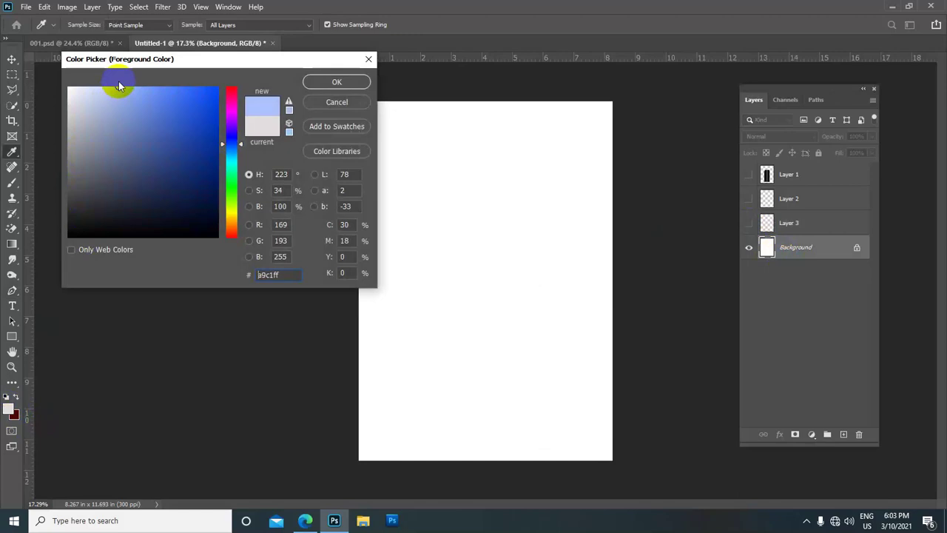
left_click(328, 81)
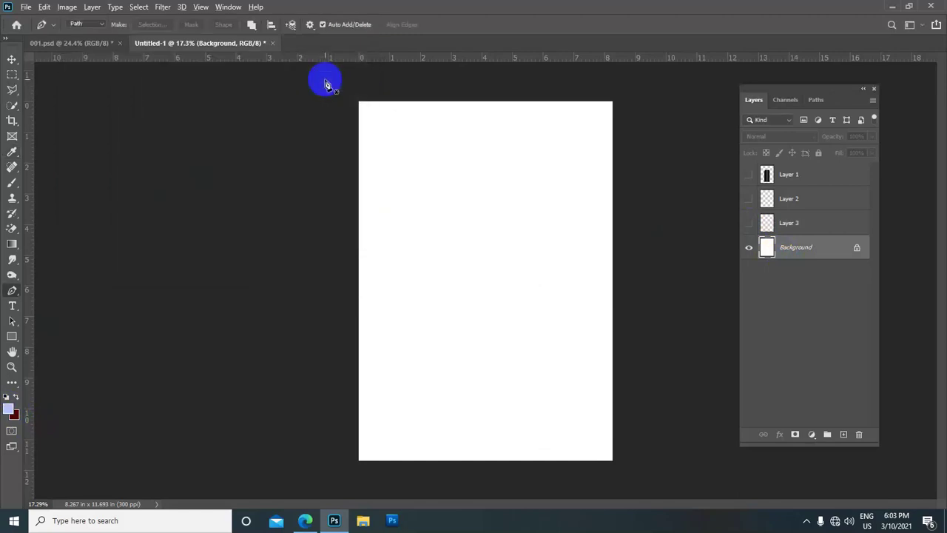
key("alt+BackSpace")
Draw a large circular ellipse path on the upper page and load it as a selection
scroll(571, 264, "up", 2)
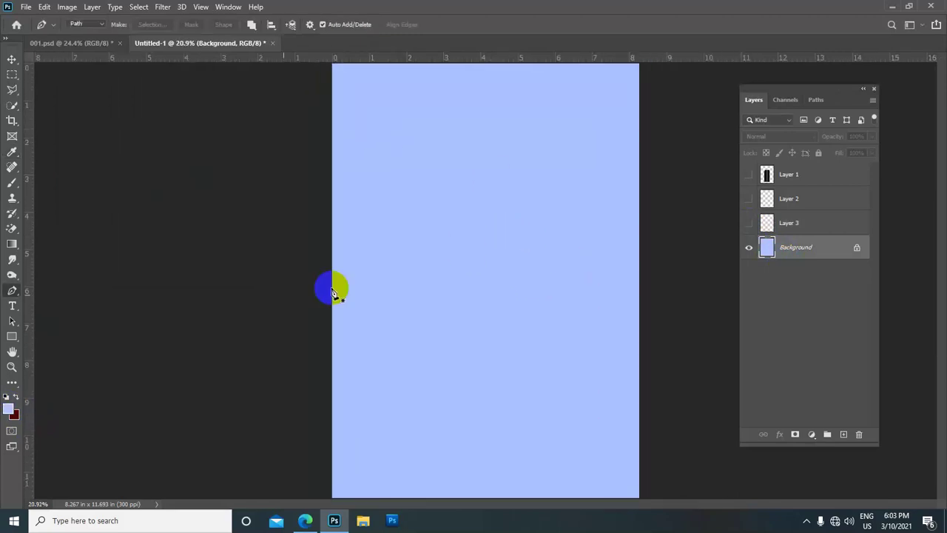
left_click(11, 335)
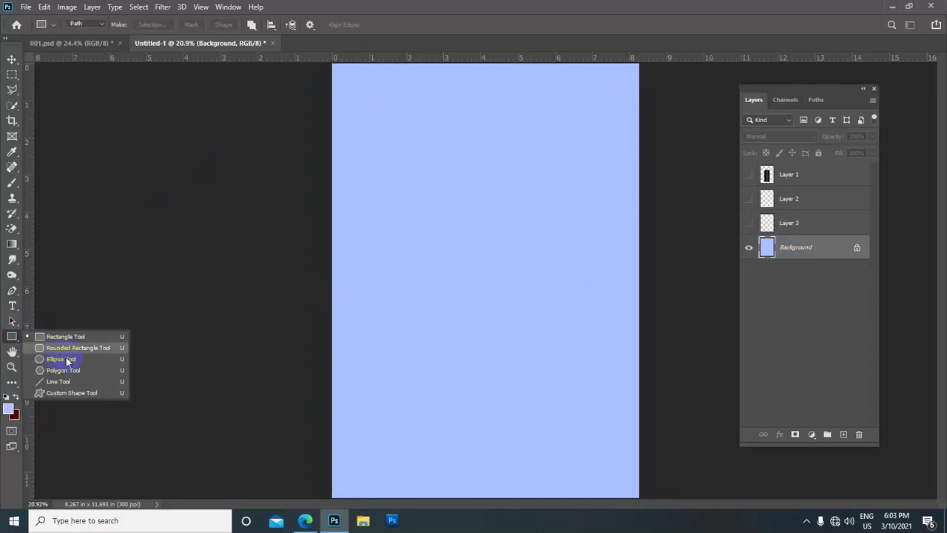
scroll(451, 196, "up", 1)
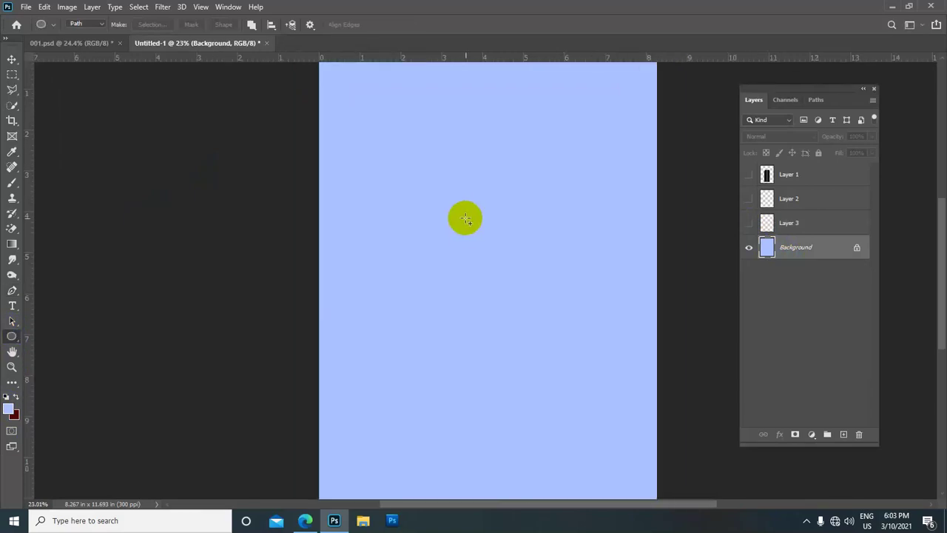
scroll(465, 218, "down", 2)
scroll(480, 262, "up", 1)
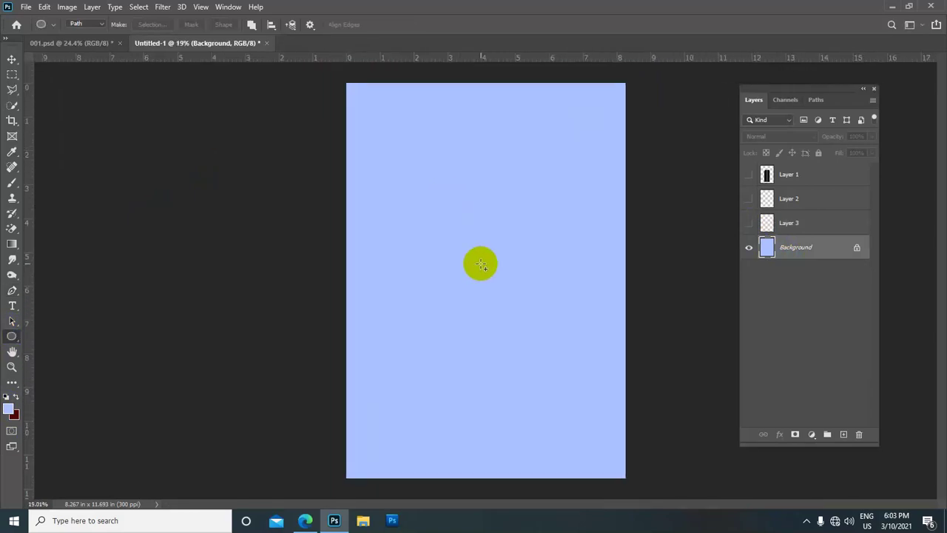
left_click_drag(482, 260, 491, 275)
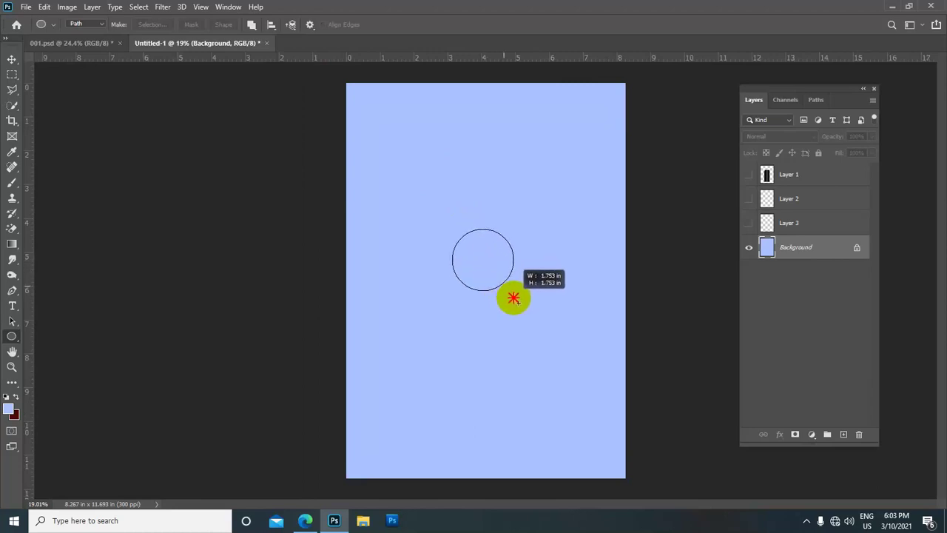
left_click_drag(491, 276, 574, 417)
scroll(575, 319, "down", 1)
scroll(555, 292, "up", 2)
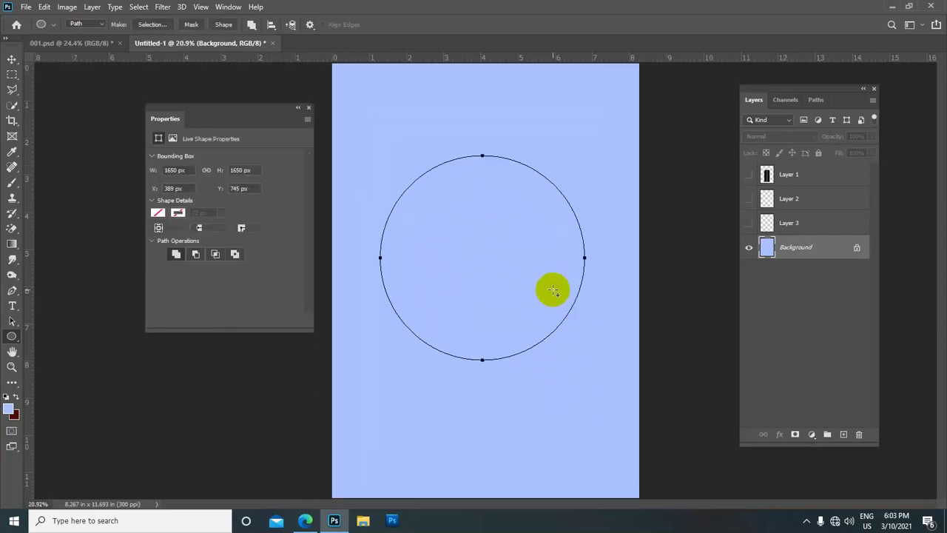
key("ctrl+Return")
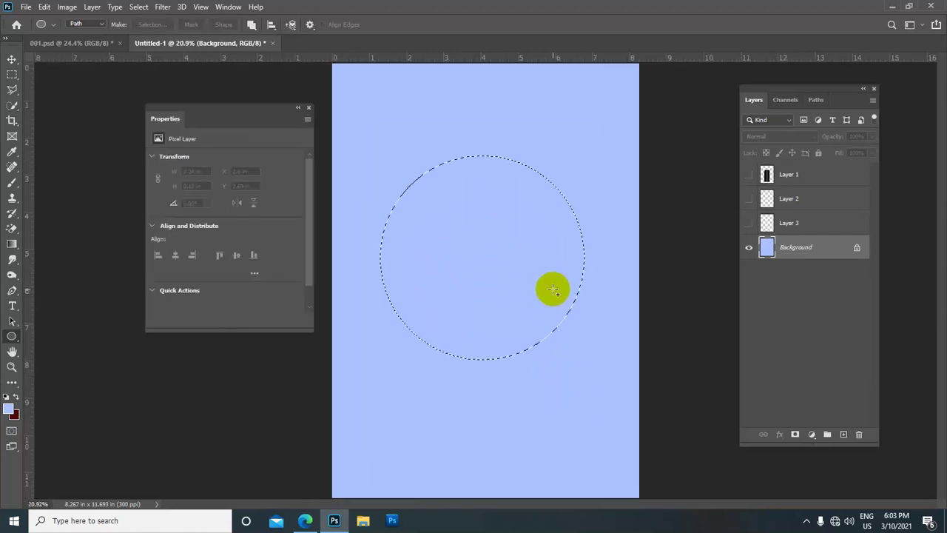
Add Layer 4, fill the circle with white, and deselect
scroll(559, 287, "down", 1)
left_click(844, 435)
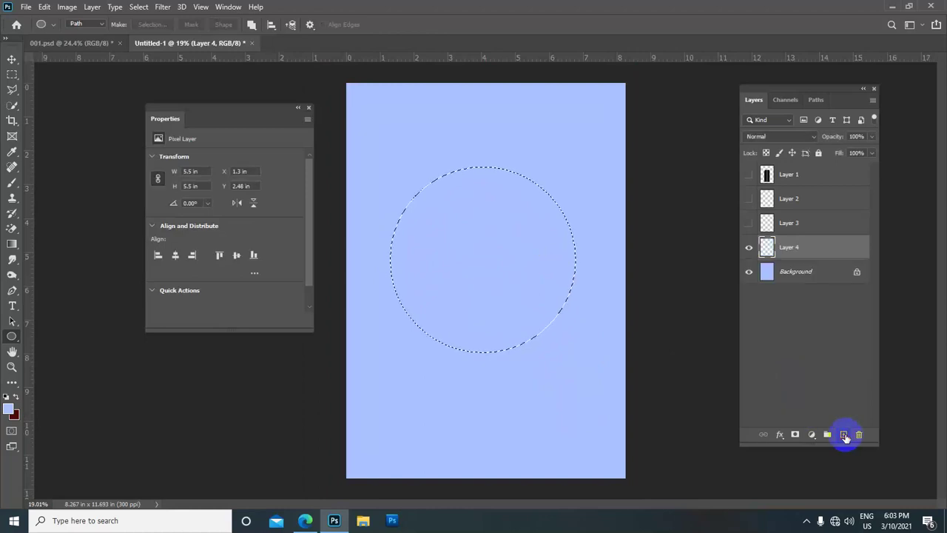
left_click(8, 408)
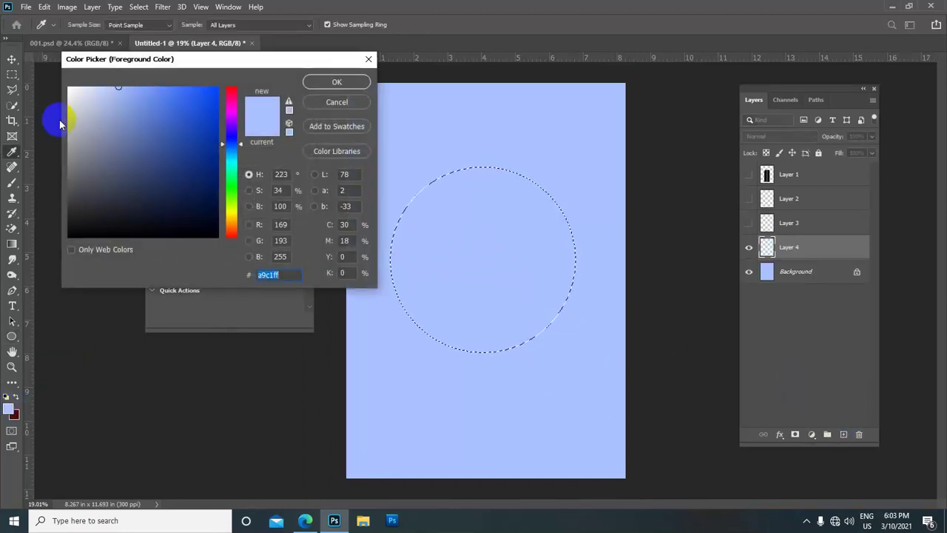
left_click_drag(80, 109, 42, 59)
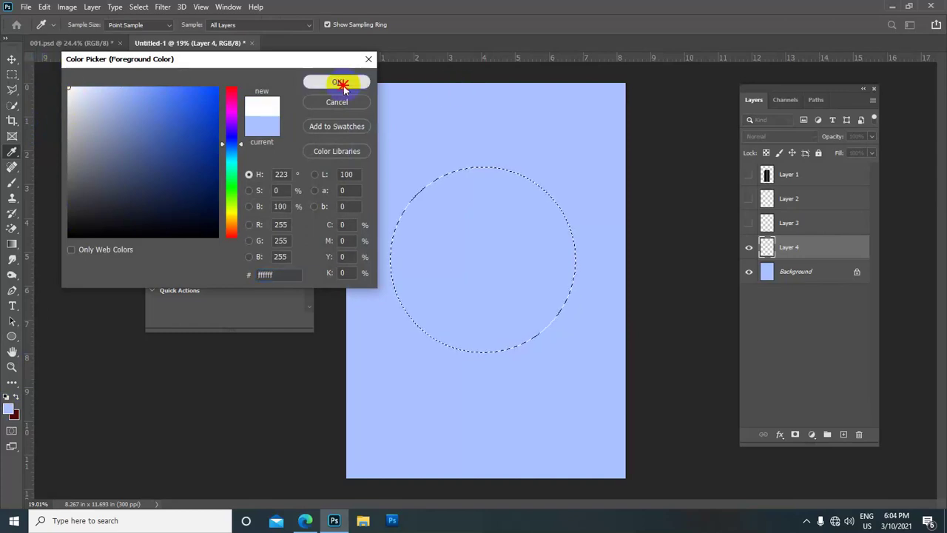
left_click(337, 82)
key("alt+BackSpace")
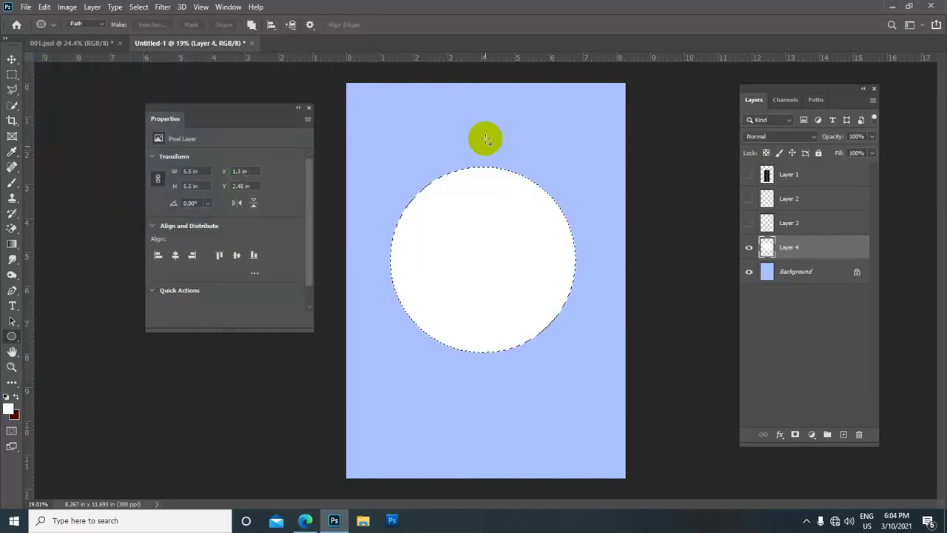
scroll(485, 177, "up", 1)
scroll(484, 194, "down", 1)
key("ctrl+d")
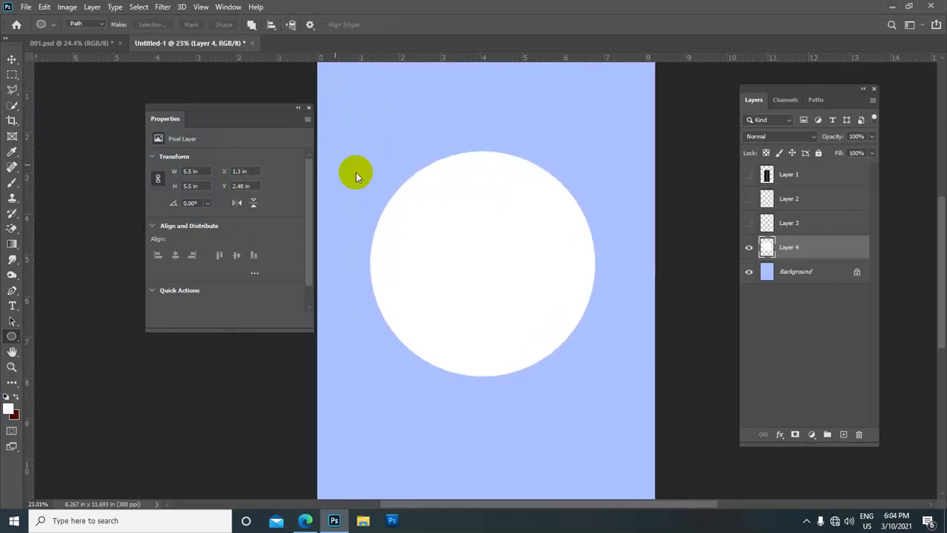
Compare with the Pepsi can reference, then take the Pen tool and move the Properties panel aside
left_click(71, 43)
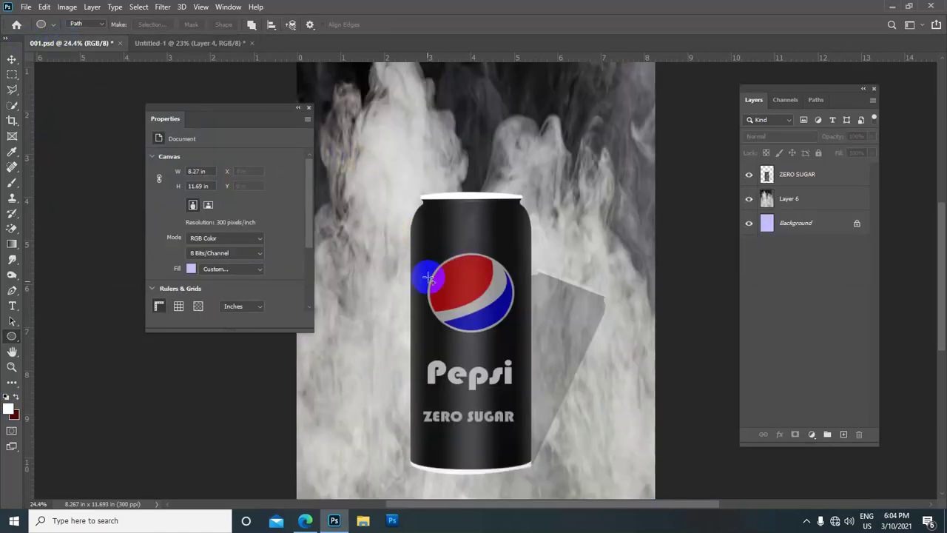
left_click(186, 42)
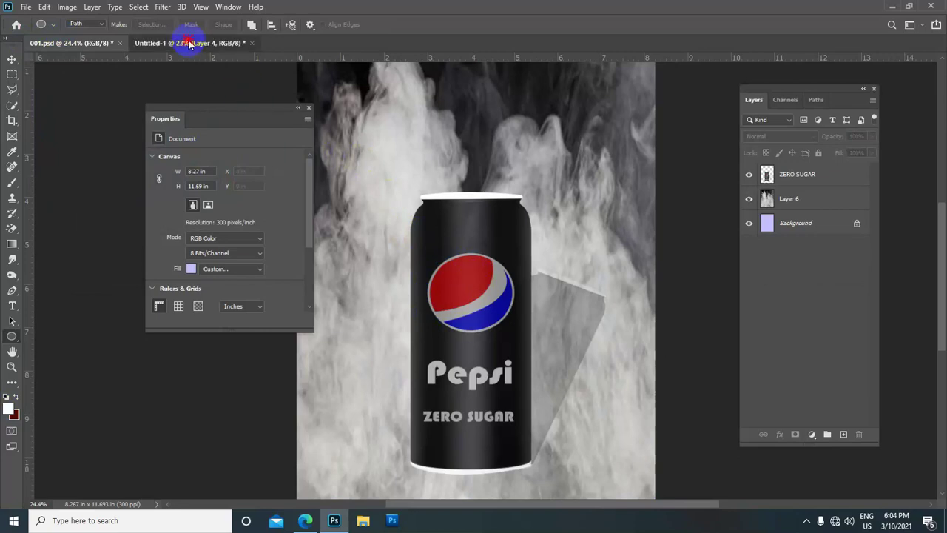
key("p")
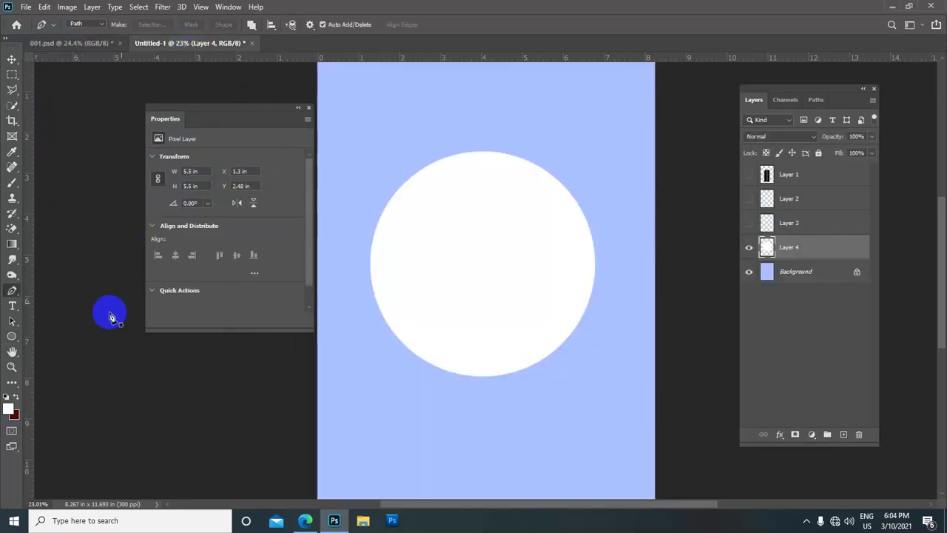
scroll(422, 207, "up", 1)
scroll(423, 217, "up", 1)
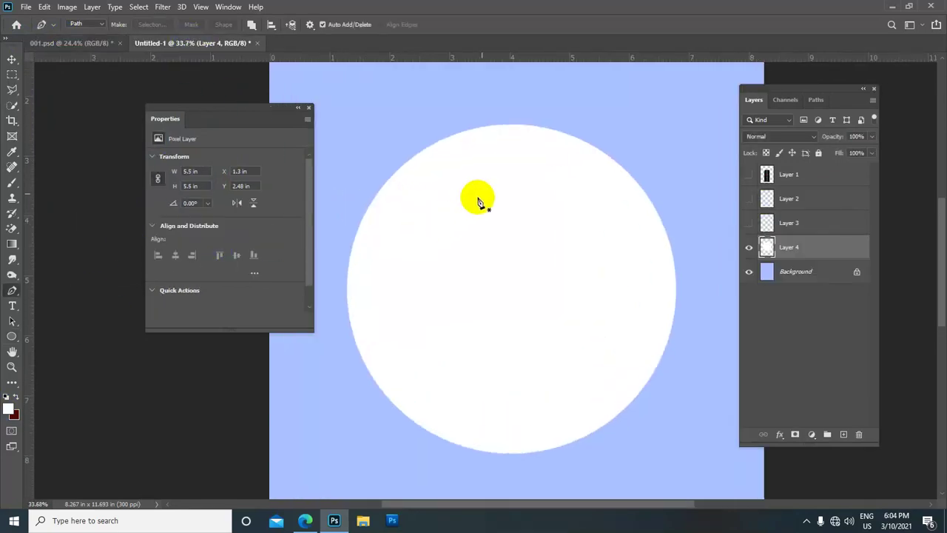
scroll(482, 194, "down", 1)
left_click_drag(247, 106, 138, 74)
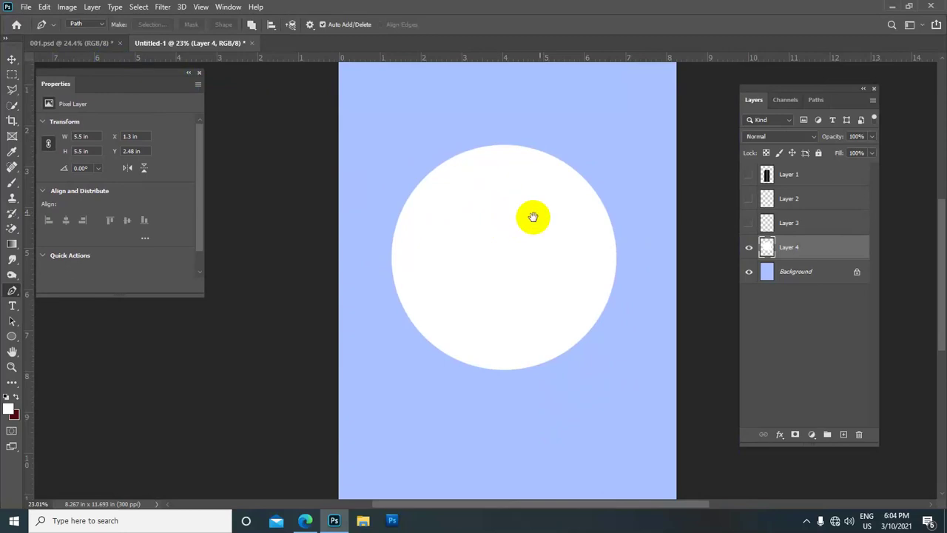
scroll(444, 177, "down", 1)
scroll(329, 229, "up", 2)
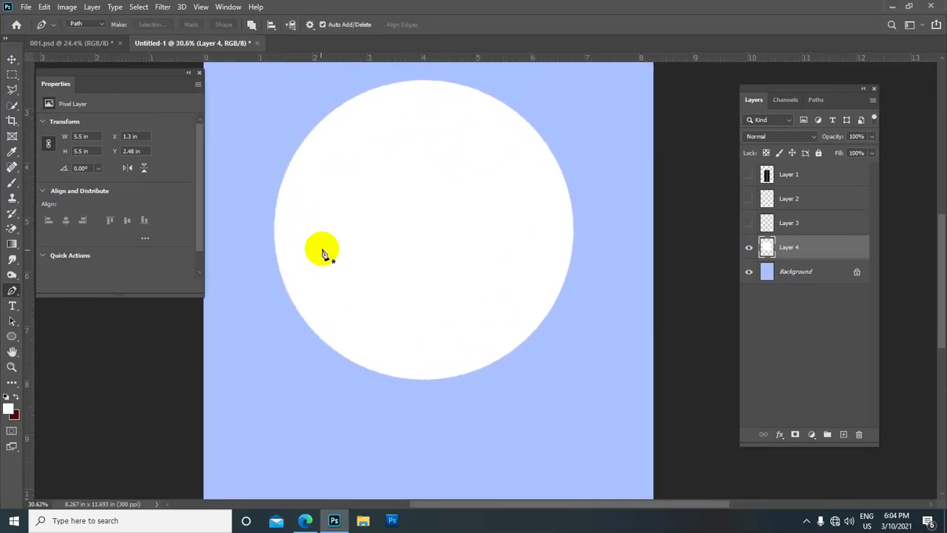
Draw a closed curved path from the circle's left edge over its top to the upper right
left_click(296, 298)
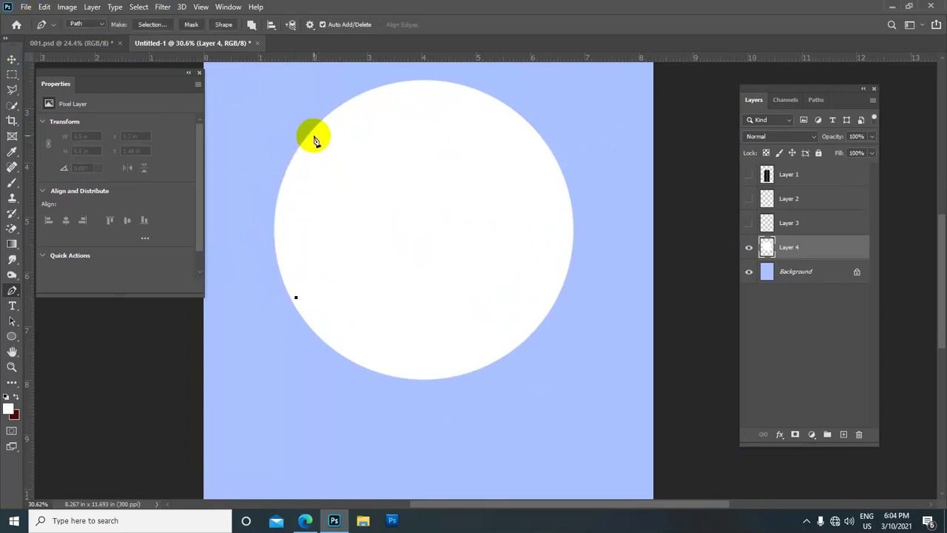
left_click_drag(314, 136, 370, 84)
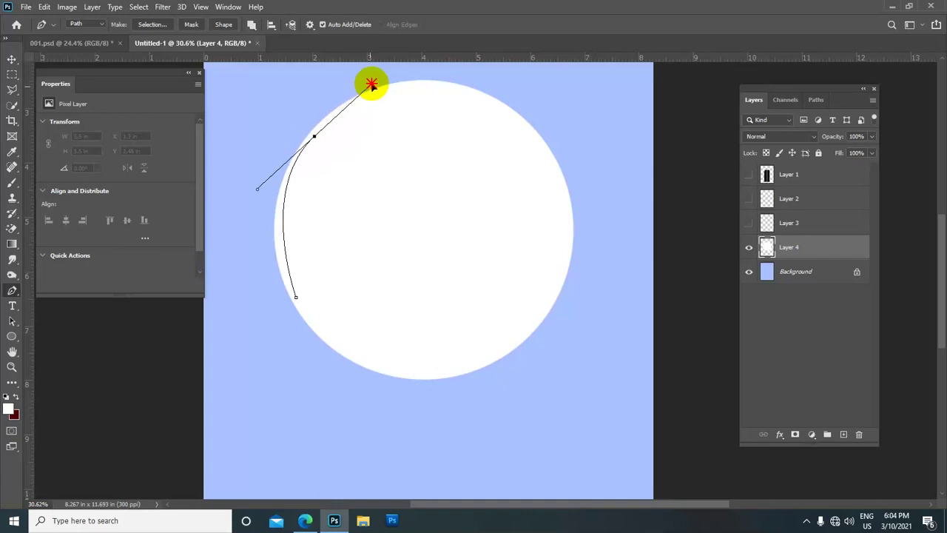
left_click_drag(371, 84, 379, 101)
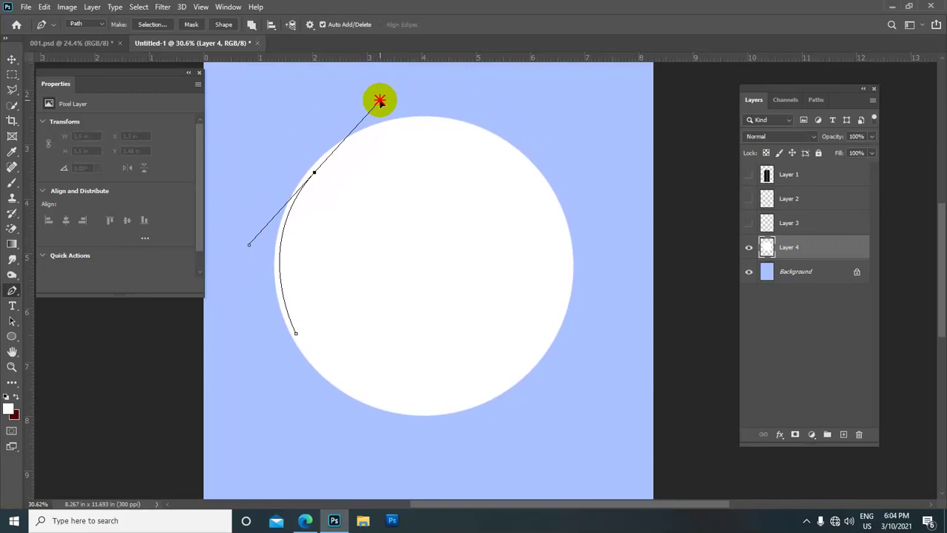
left_click_drag(380, 100, 379, 104)
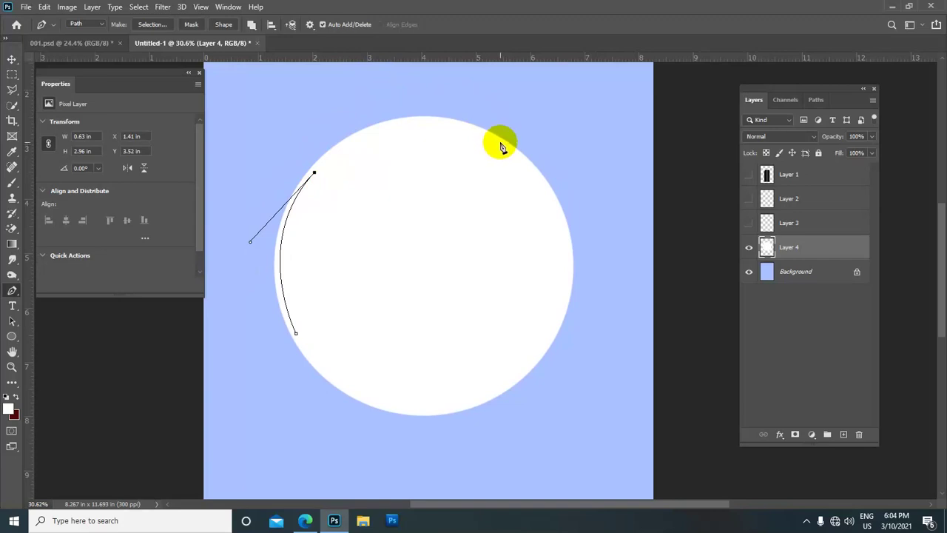
mouse_move(500, 145)
left_mouse_down()
mouse_move(585, 203)
mouse_move(610, 212)
mouse_move(611, 200)
mouse_move(607, 209)
left_mouse_up()
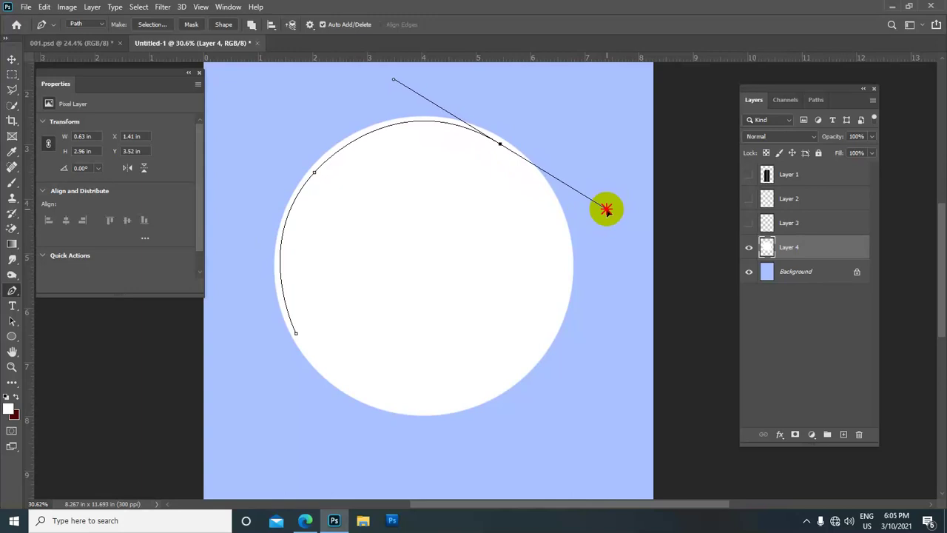
mouse_move(606, 210)
left_mouse_down()
mouse_move(596, 203)
mouse_move(610, 205)
left_mouse_up()
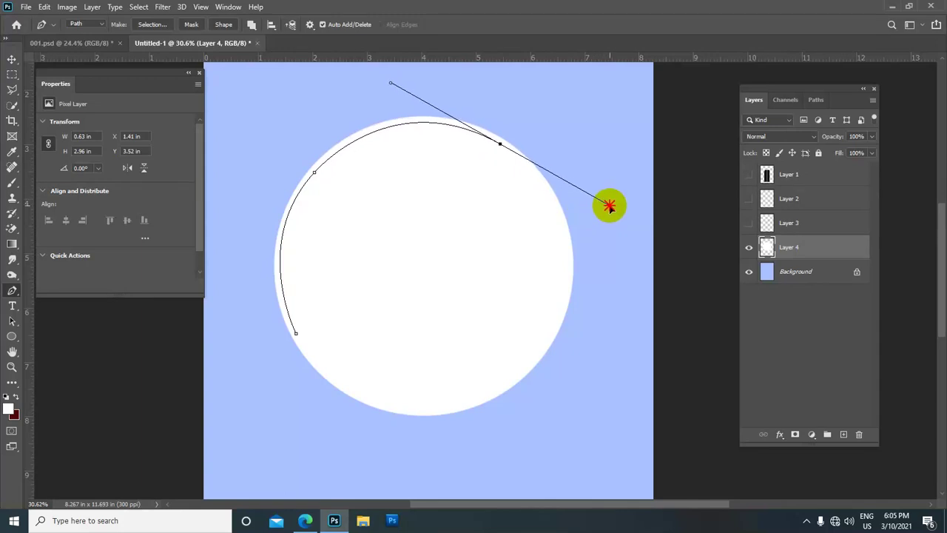
left_click(501, 145)
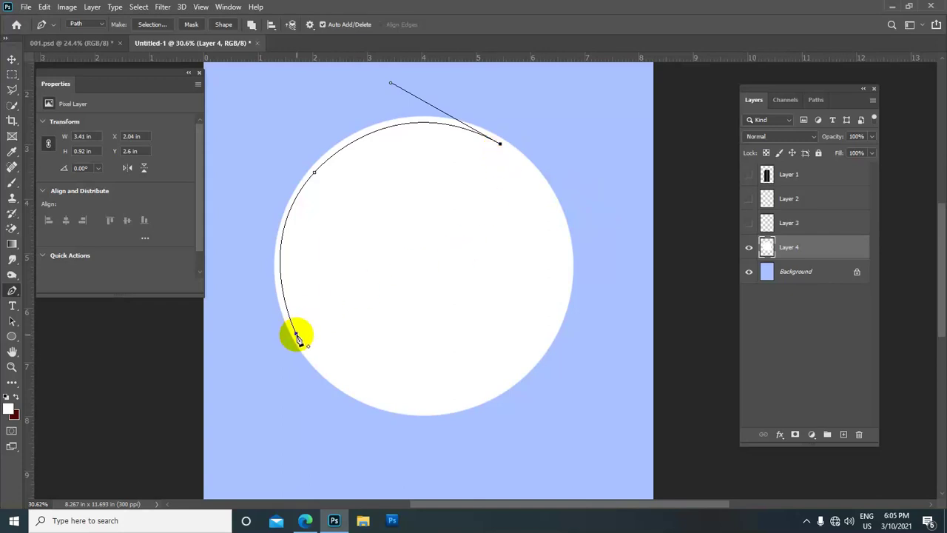
mouse_move(296, 334)
left_mouse_down()
mouse_move(42, 393)
mouse_move(36, 402)
left_mouse_up()
scroll(380, 271, "down", 3, "alt")
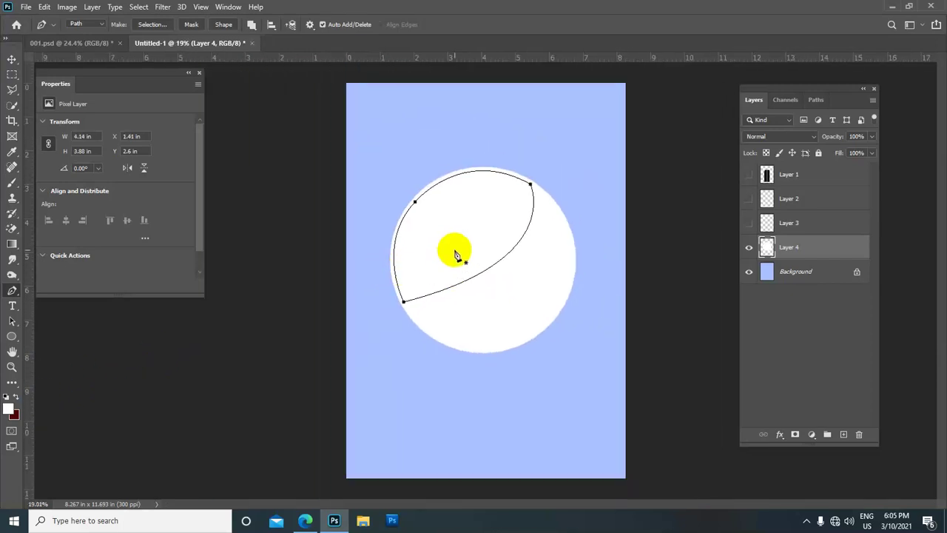
Fill the path's selection with red ff0000 on a new Layer 5, then deselect
key("ctrl+Return")
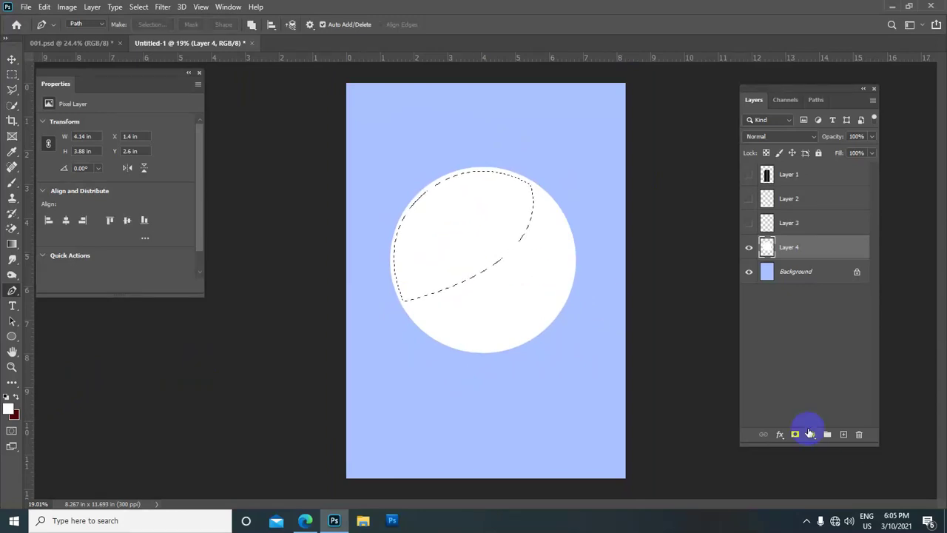
left_click(844, 434)
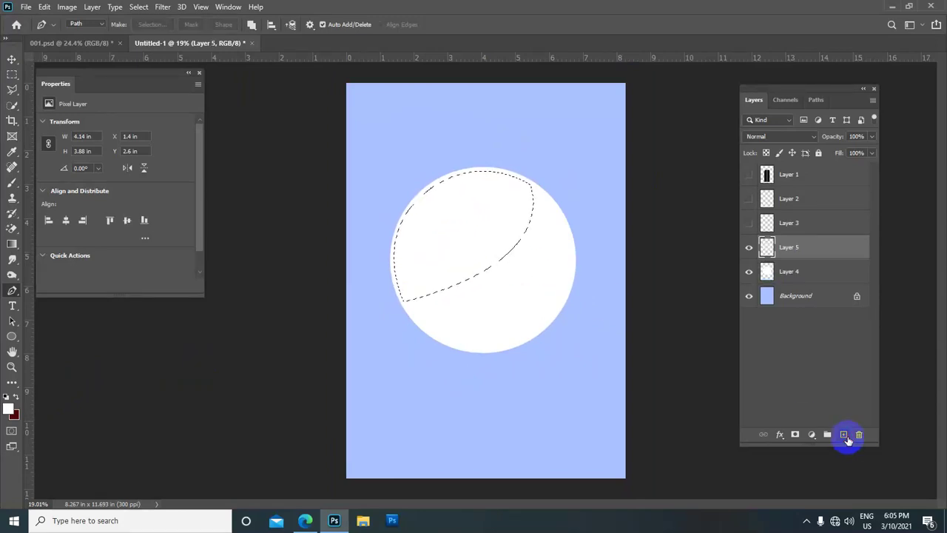
left_click(9, 407)
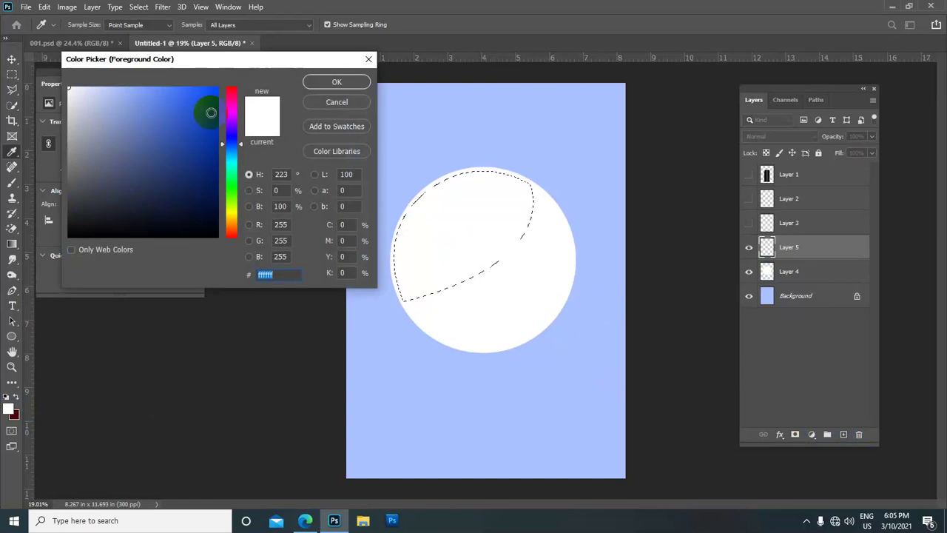
left_click_drag(231, 104, 237, 64)
left_click_drag(186, 109, 219, 88)
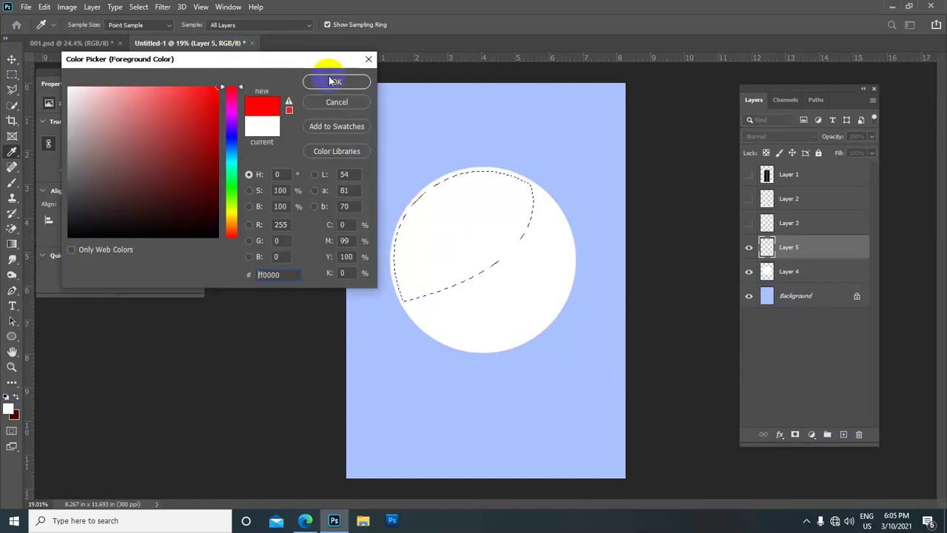
left_click(359, 85)
key("alt+BackSpace")
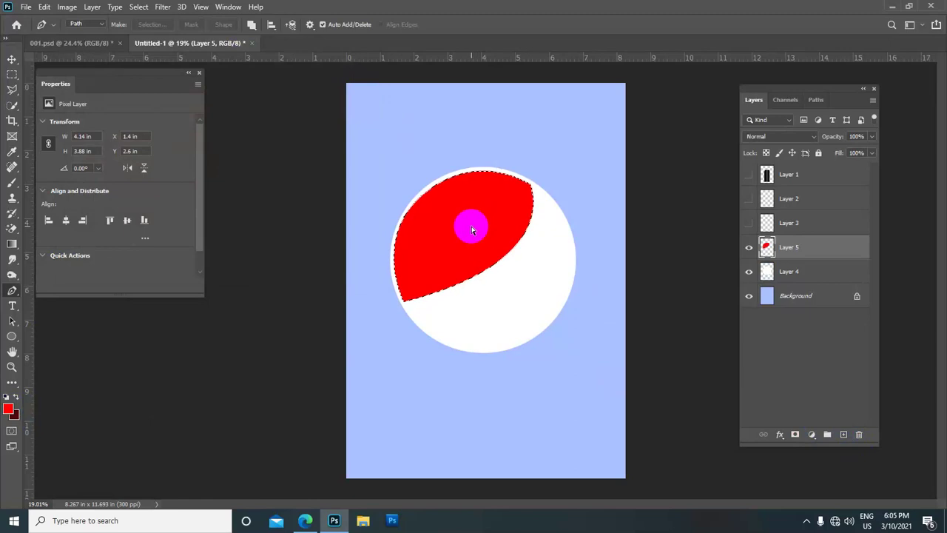
key("ctrl+d")
Recentre the view and compare the logo with the 001.psd reference design
scroll(488, 252, "up", 1)
scroll(503, 266, "up", 1)
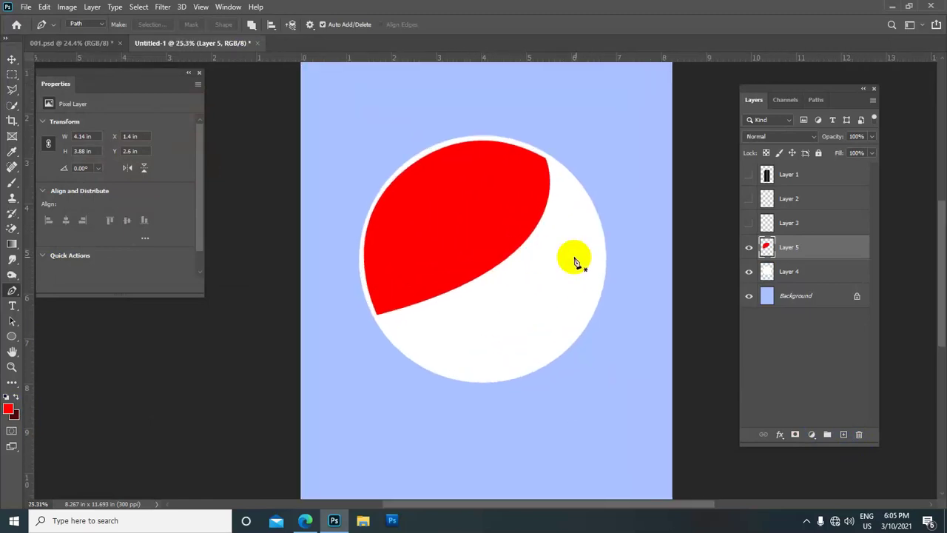
left_click_drag(574, 259, 556, 207)
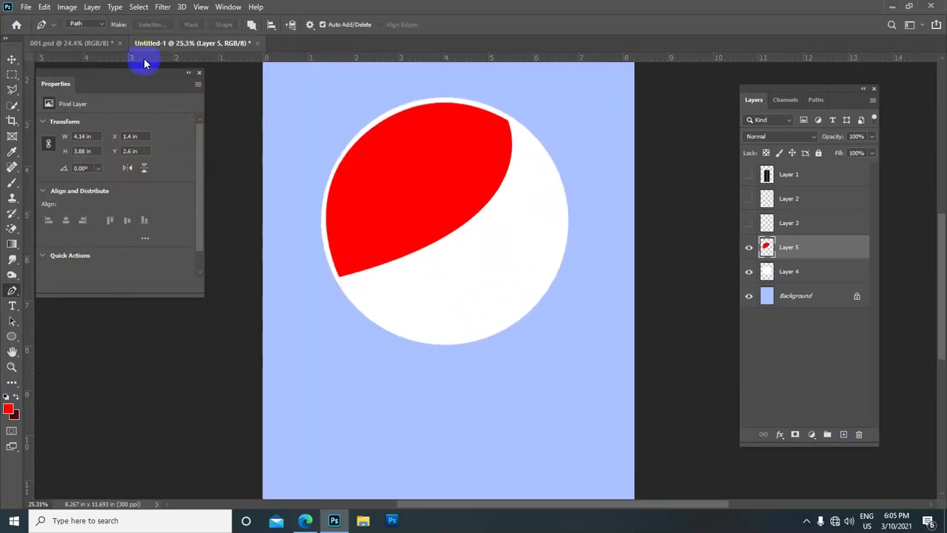
left_click(81, 42)
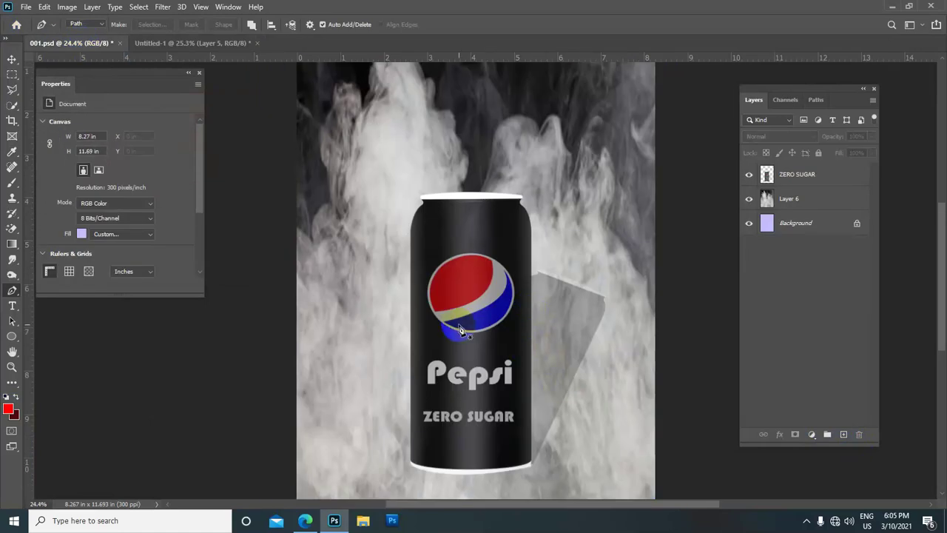
left_click(182, 50)
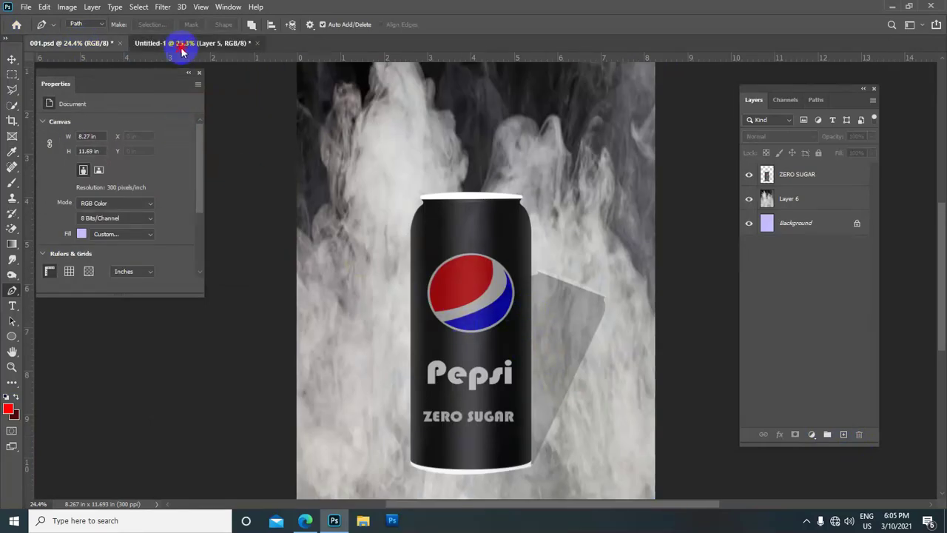
Start the lower swoosh path with anchors inside the circle and at its top-right edge
scroll(355, 300, "up", 2)
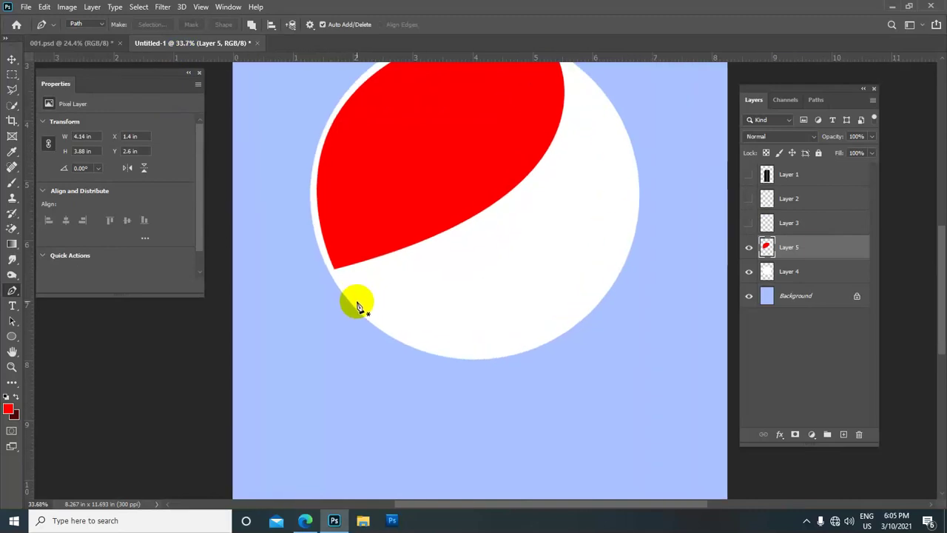
left_click(355, 302)
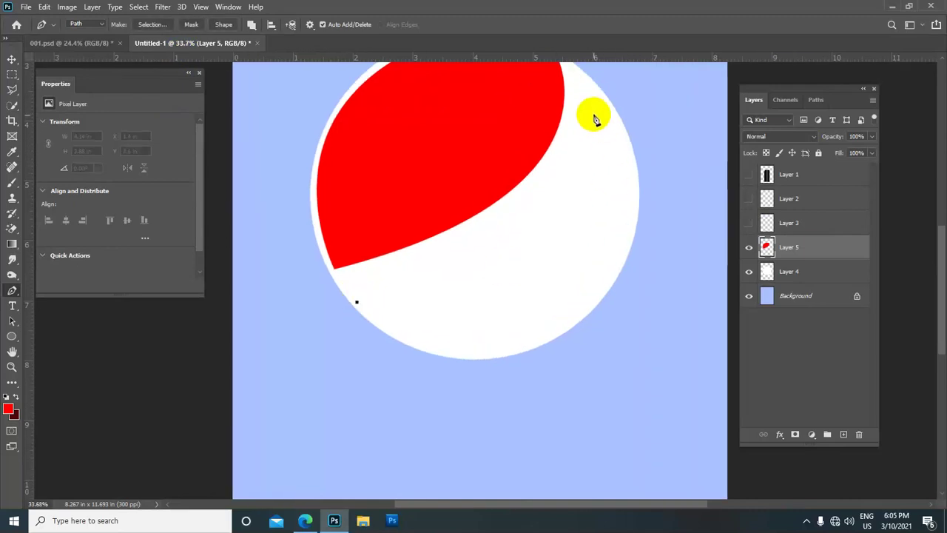
left_click_drag(594, 116, 585, 142)
scroll(571, 154, "down", 1)
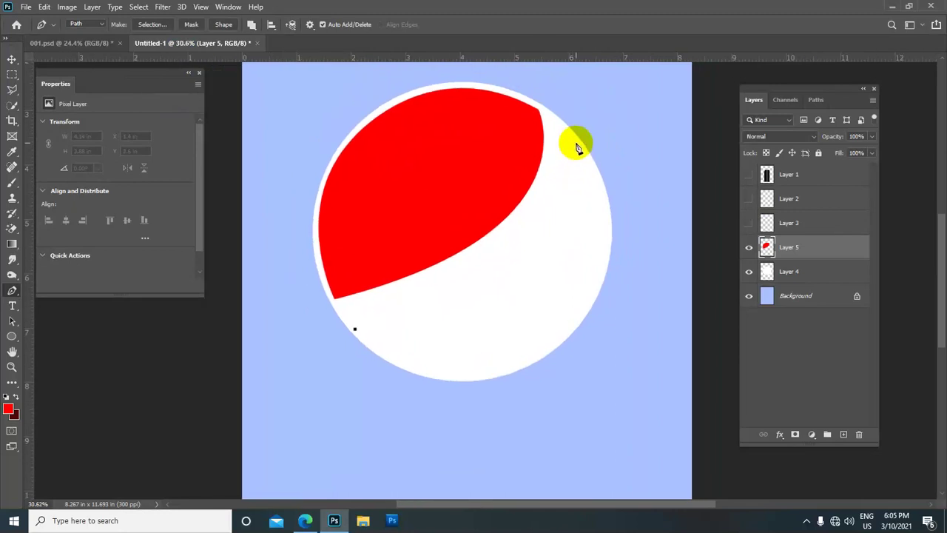
left_click_drag(576, 142, 506, 66)
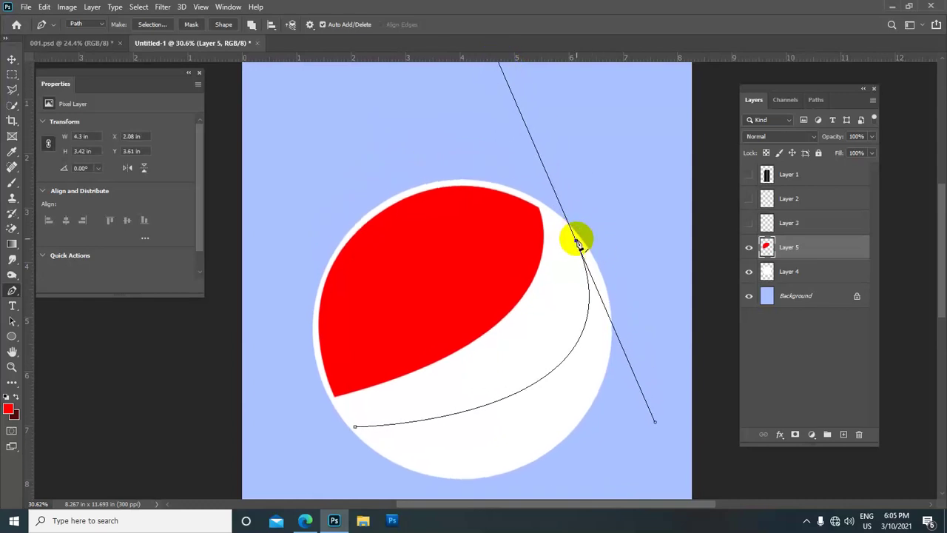
scroll(533, 239, "down", 5)
scroll(533, 240, "right", 2)
scroll(473, 211, "down", 2)
scroll(474, 211, "right", 1)
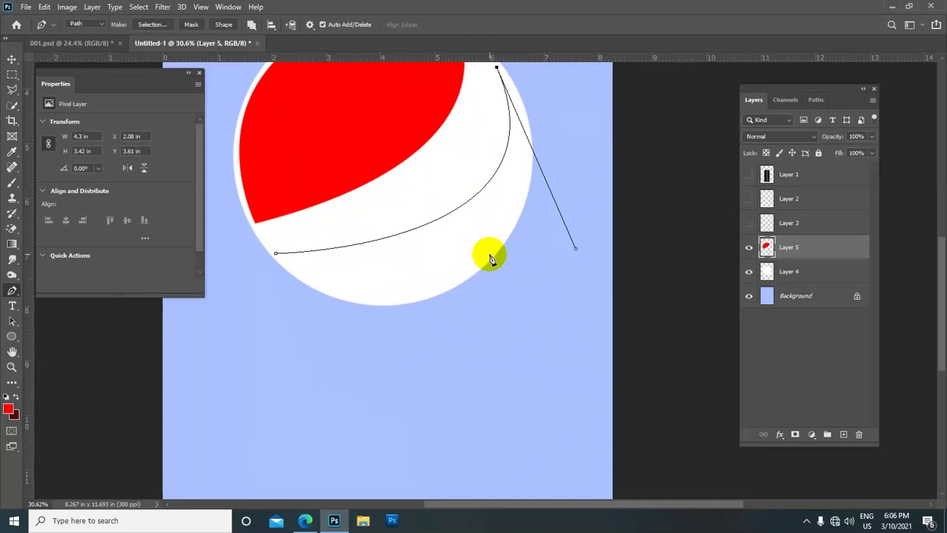
Curve the path along the circle's lower-right edge, close it, and load it as a selection
left_click_drag(489, 255, 410, 360)
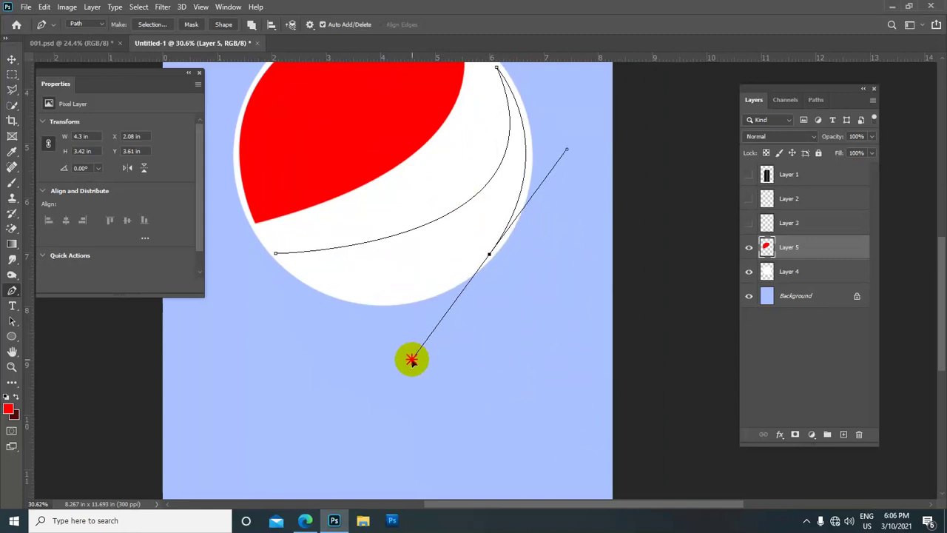
left_click_drag(411, 361, 414, 361)
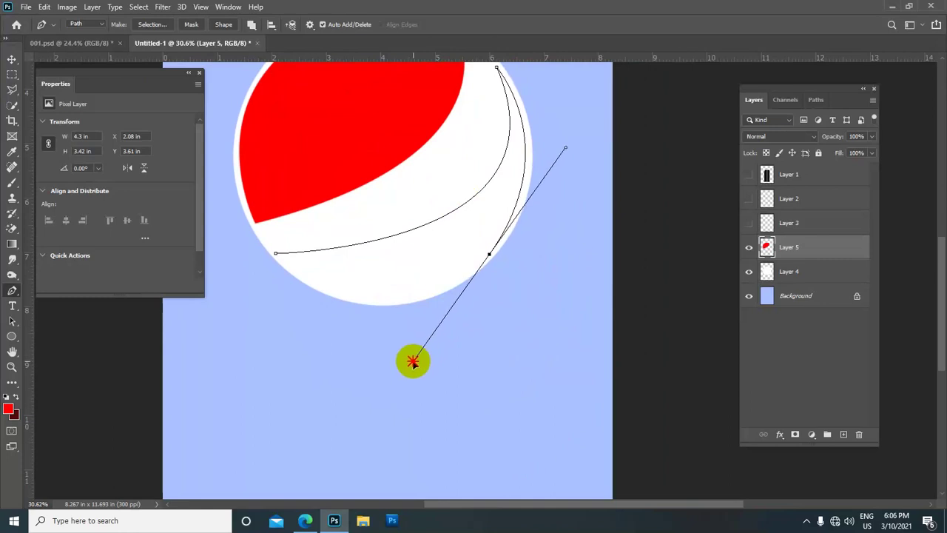
left_click(489, 254, "alt")
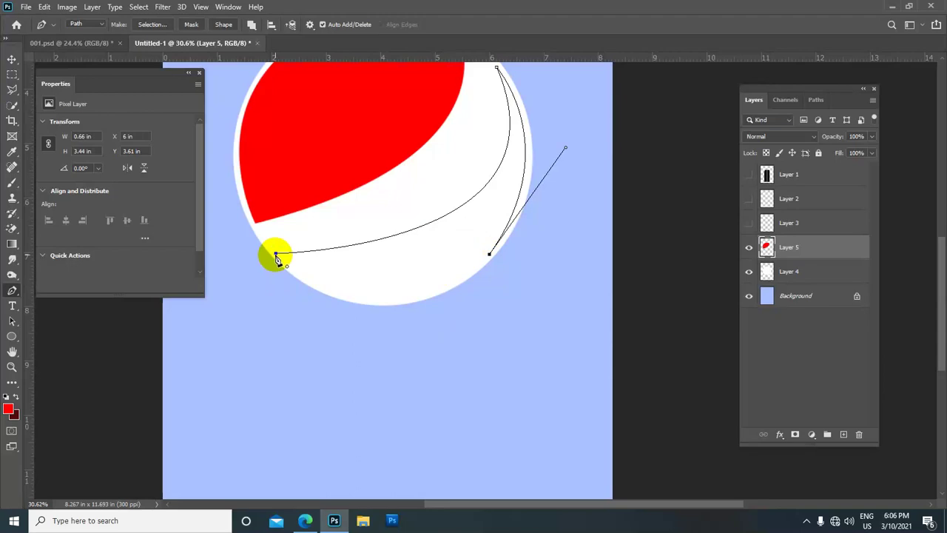
left_click_drag(275, 254, 159, 154)
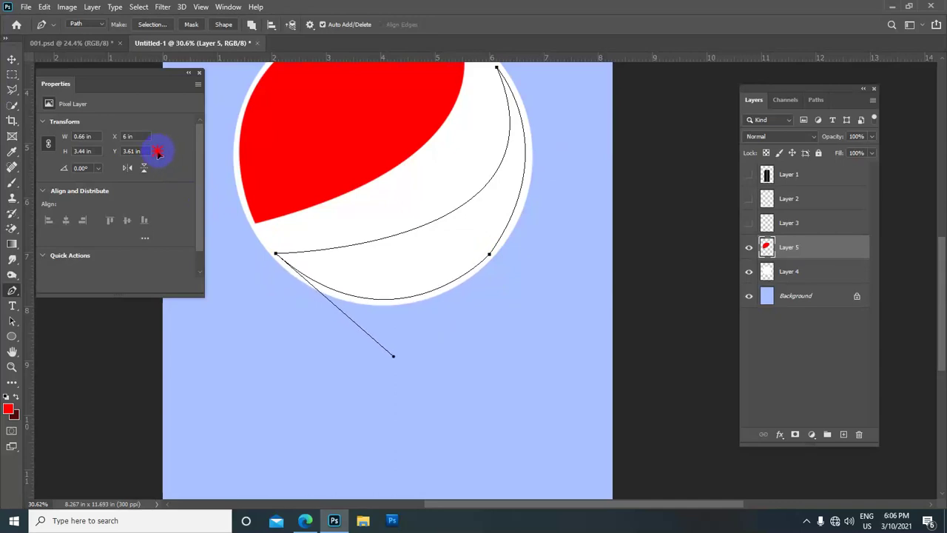
scroll(486, 153, "down", 1)
scroll(500, 237, "down", 2)
key("Return")
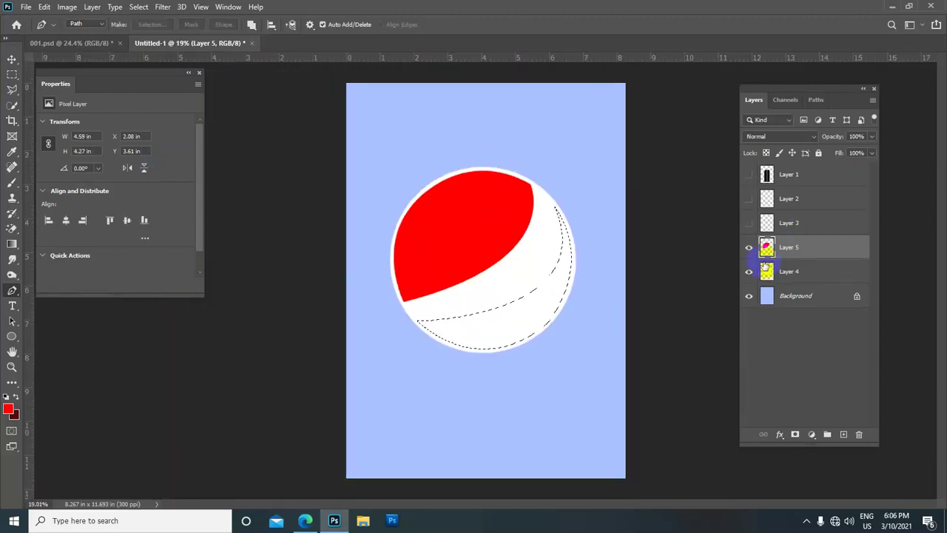
Fill the lower crescent selection with blue 000cff
left_click(9, 422)
left_click_drag(230, 178, 231, 139)
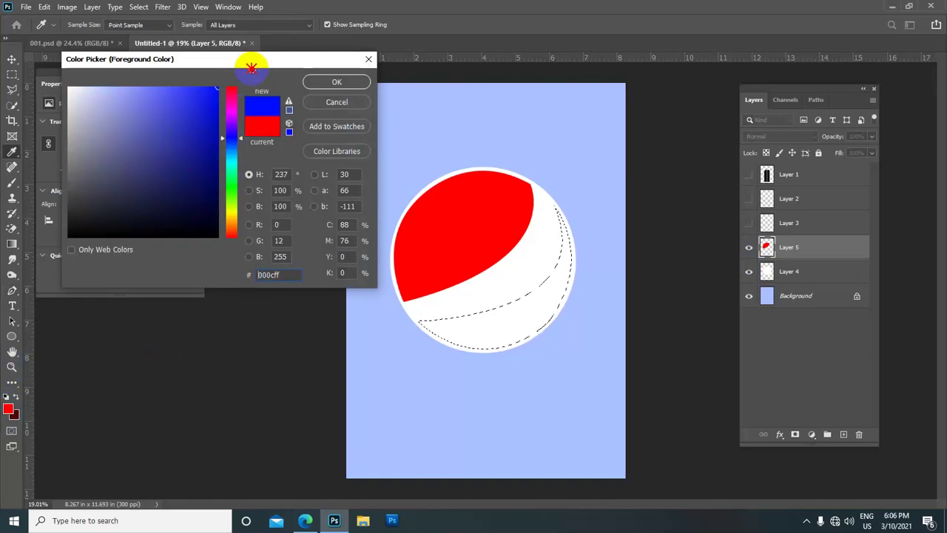
left_click(343, 85)
key("alt+BackSpace")
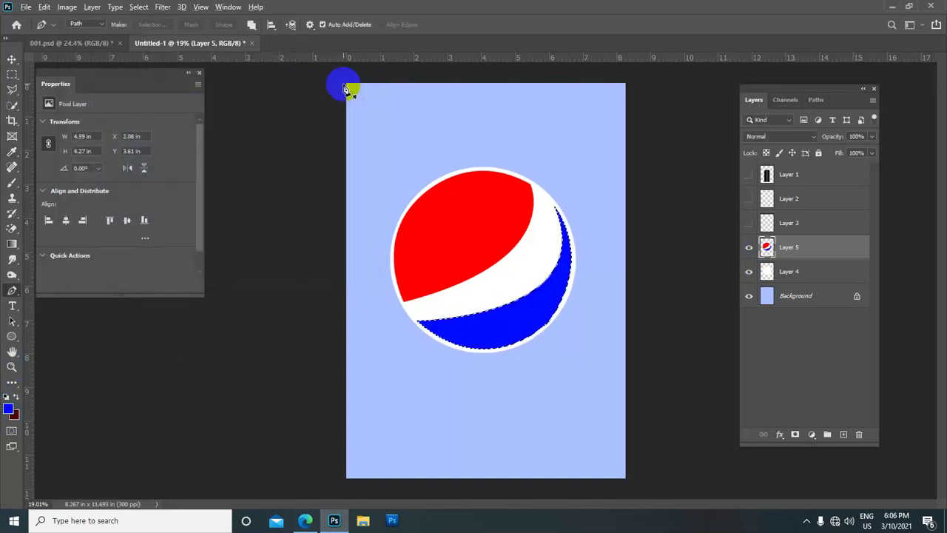
scroll(577, 297, "up", 1)
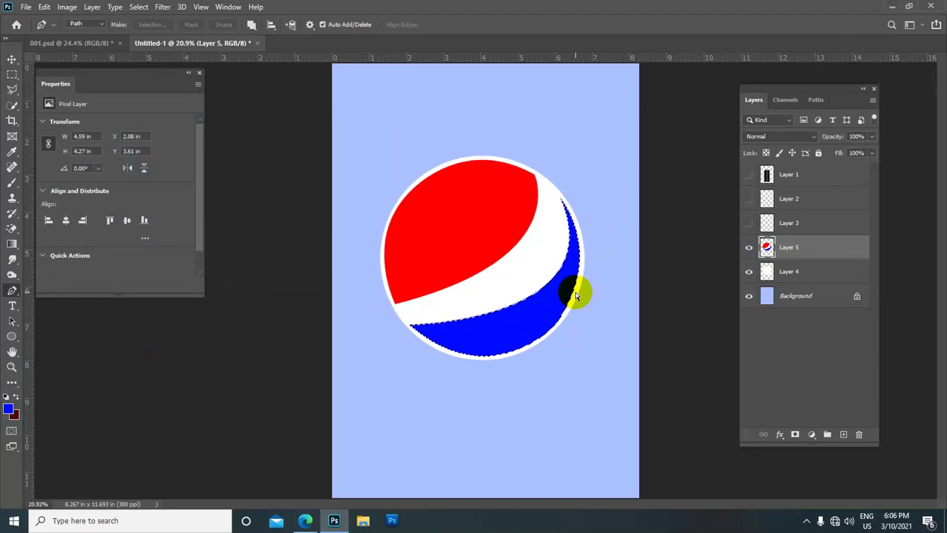
scroll(578, 297, "down", 1)
scroll(578, 296, "down", 2)
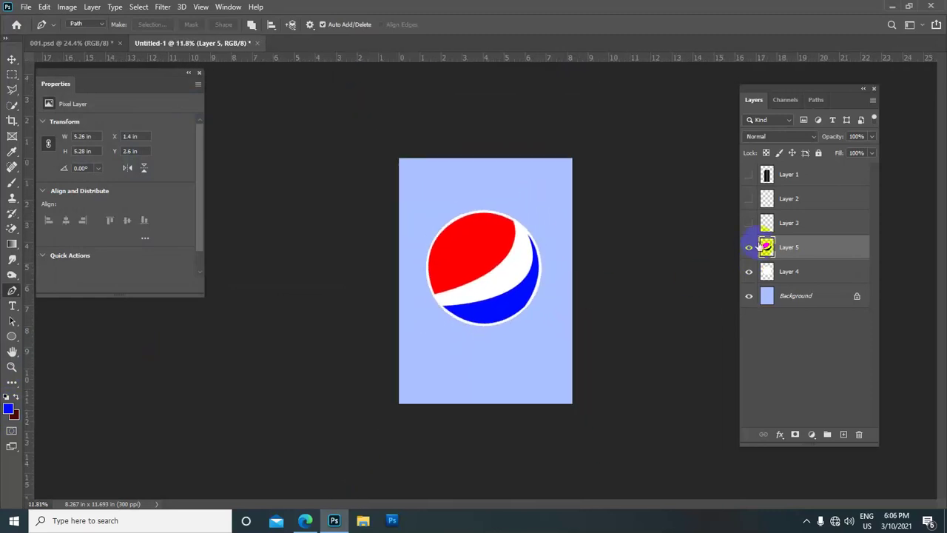
Select Layer 4 and Layer 5 together and merge them into Layer 5
left_click(770, 277)
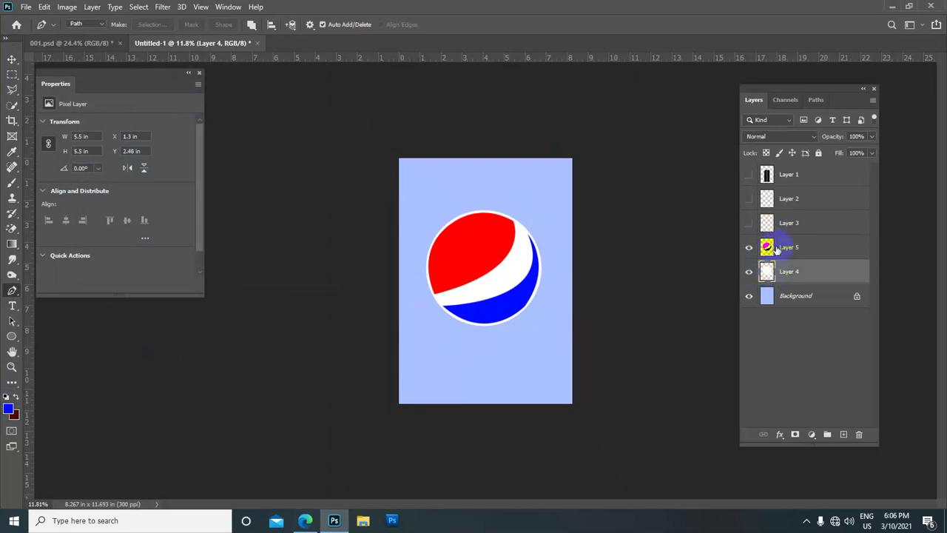
left_click(776, 252)
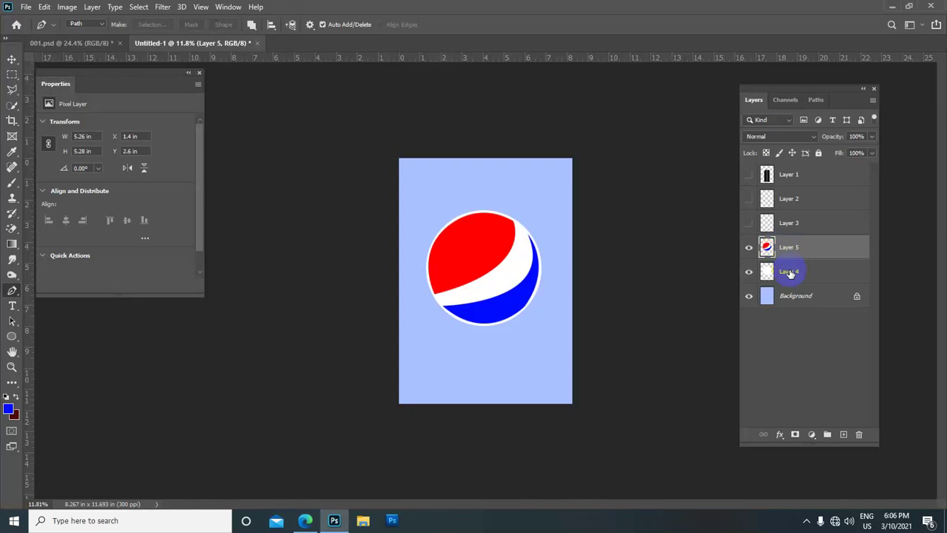
left_click(789, 272, "shift")
key("ctrl+e")
scroll(519, 288, "up", 1)
scroll(519, 288, "up", 1)
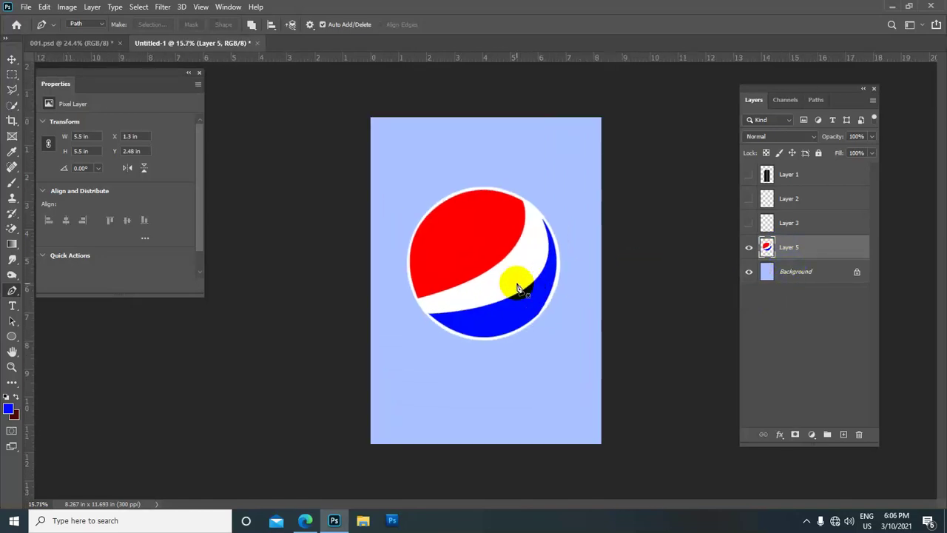
Show Layers 1 and 2, restack Layer 5 above the can, and switch to the Move tool
left_click(749, 175)
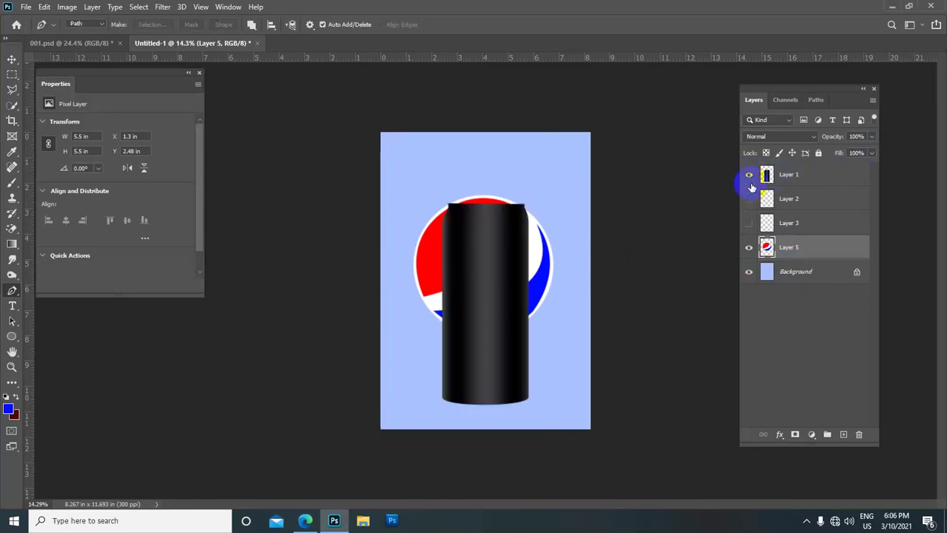
left_click(749, 199)
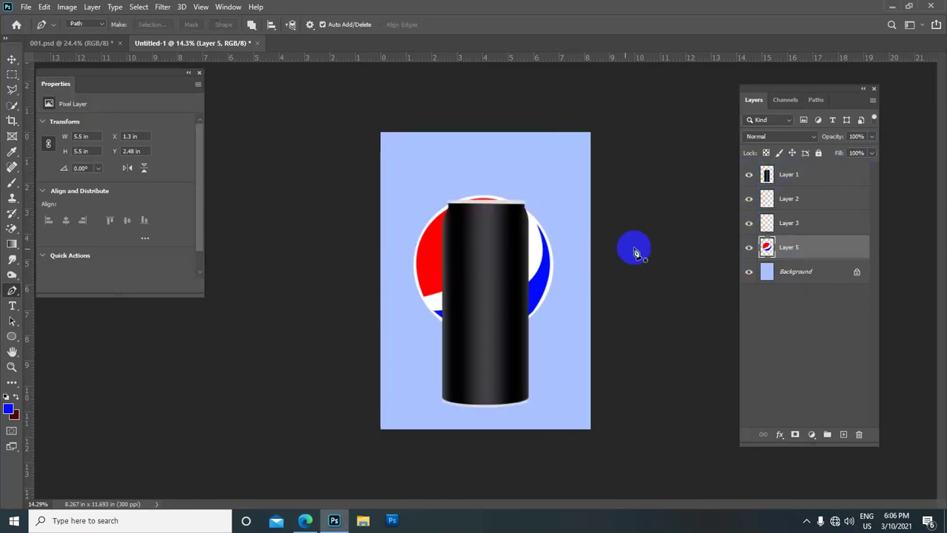
scroll(567, 245, "down", 2)
left_click_drag(798, 249, 799, 173)
scroll(546, 264, "down", 1)
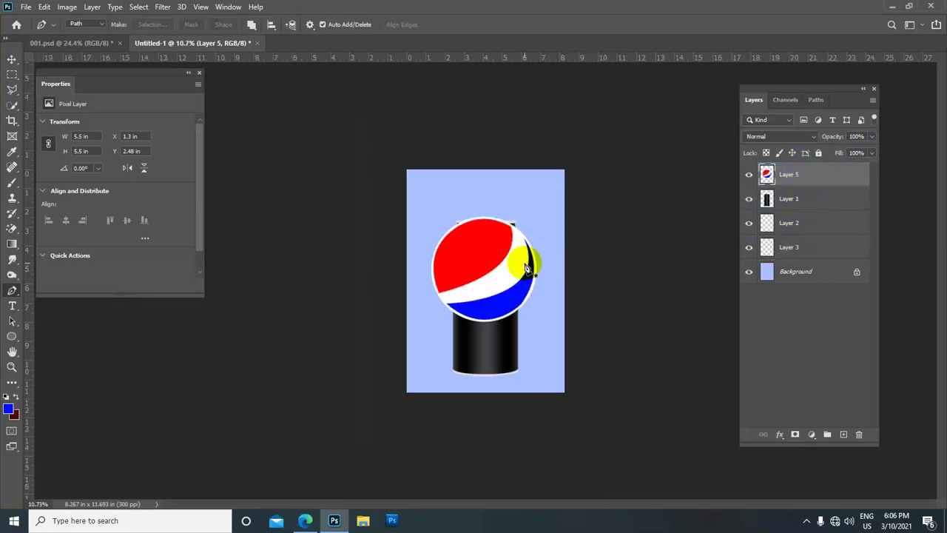
left_click(11, 59)
scroll(482, 251, "up", 1)
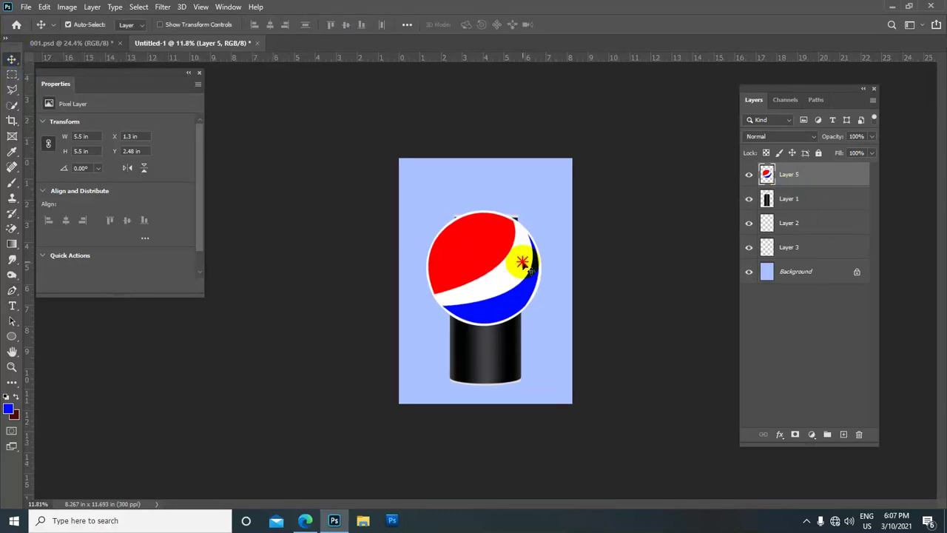
Scale the Pepsi globe down to about 42% and nudge it onto the can's upper body
key("ctrl+t")
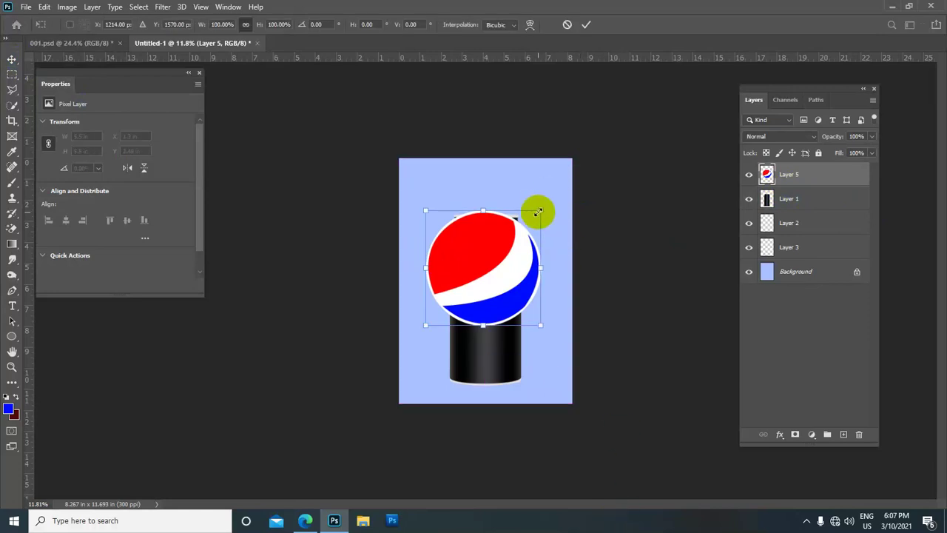
left_click_drag(541, 211, 490, 265)
key("shift+Right")
key("shift+Right")
key("shift+Right")
key("shift+Right")
key("shift+Right")
key("shift+Right")
key("shift+Right")
key("shift+Right")
key("shift+Right")
key("shift+Right")
key("shift+Right")
key("shift+Right")
key("shift+Right")
key("shift+Right")
key("shift+Right")
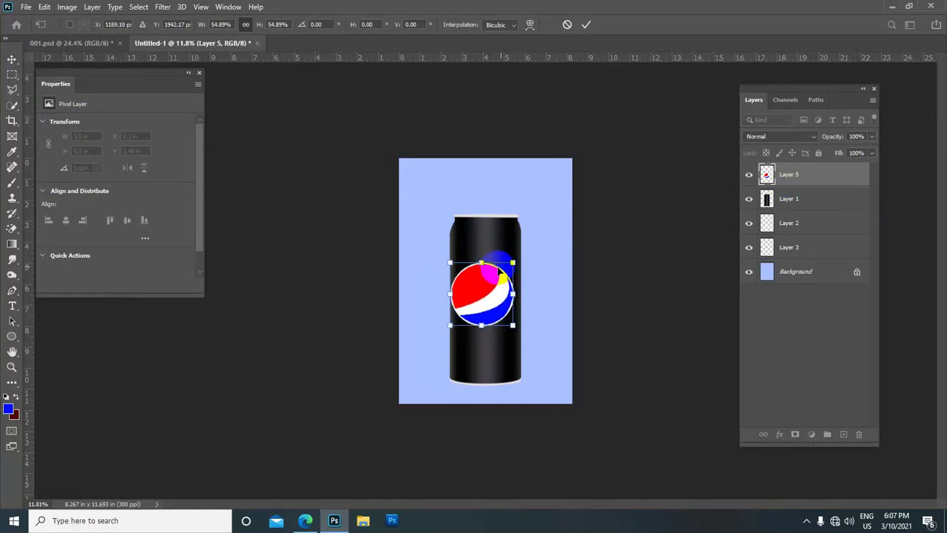
left_click_drag(513, 263, 504, 270)
scroll(504, 269, "up", 1)
scroll(511, 265, "up", 2)
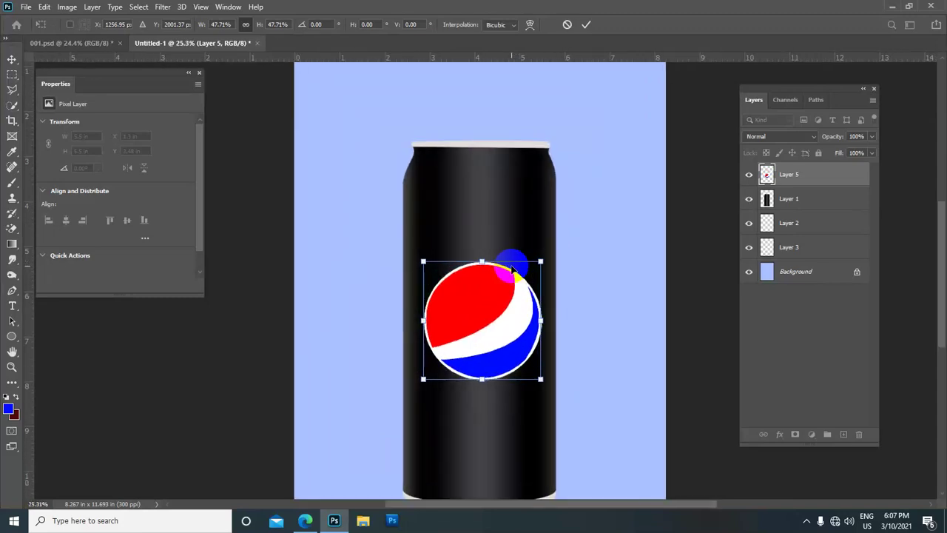
key("shift+Up")
key("shift+Up")
key("shift+Up")
key("shift+Up")
key("shift+Up")
key("shift+Up")
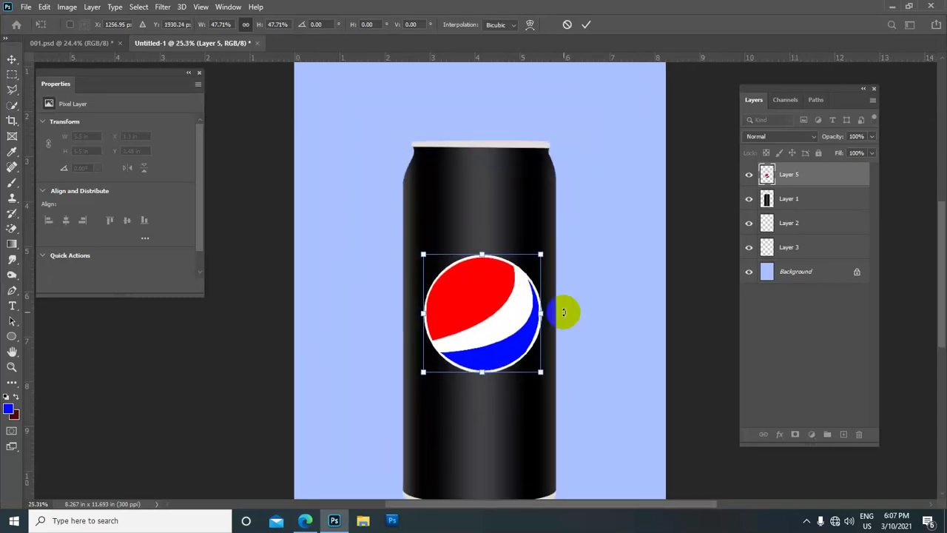
key("shift+Up")
key("shift+Up")
key("shift+Up")
key("shift+Up")
key("shift+Up")
key("shift+Up")
key("shift+Up")
key("shift+Up")
key("shift+Up")
key("shift+Up")
key("shift+Up")
key("shift+Up")
key("shift+Up")
key("shift+Up")
key("shift+Up")
key("shift+Up")
key("shift+Up")
key("shift+Up")
left_click_drag(541, 213, 526, 229)
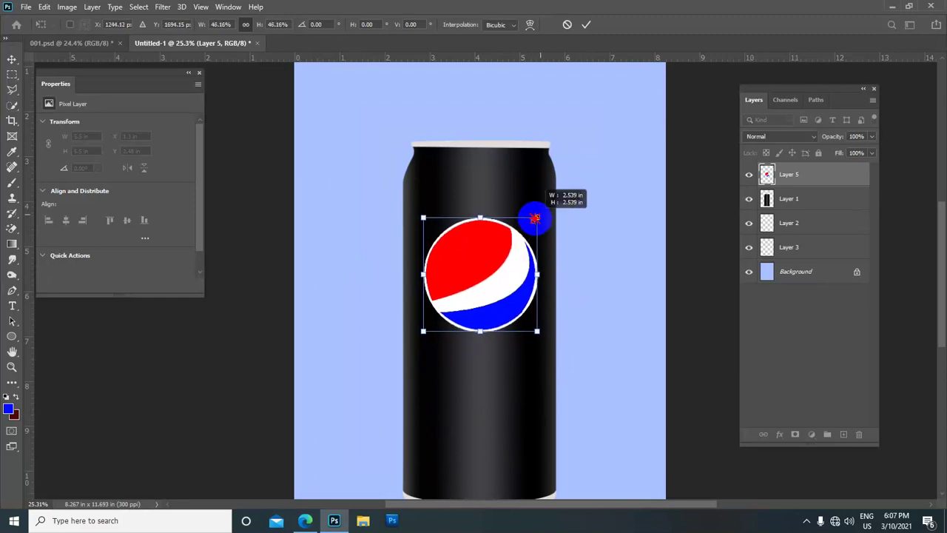
key("Right")
key("Right")
key("Right")
key("Right")
key("Right")
key("Right")
key("Right")
key("Right")
key("Up")
key("Up")
key("Up")
key("Up")
key("Up")
key("Up")
key("Up")
key("Up")
key("Up")
key("Down")
key("Down")
key("Down")
scroll(544, 254, "down", 1)
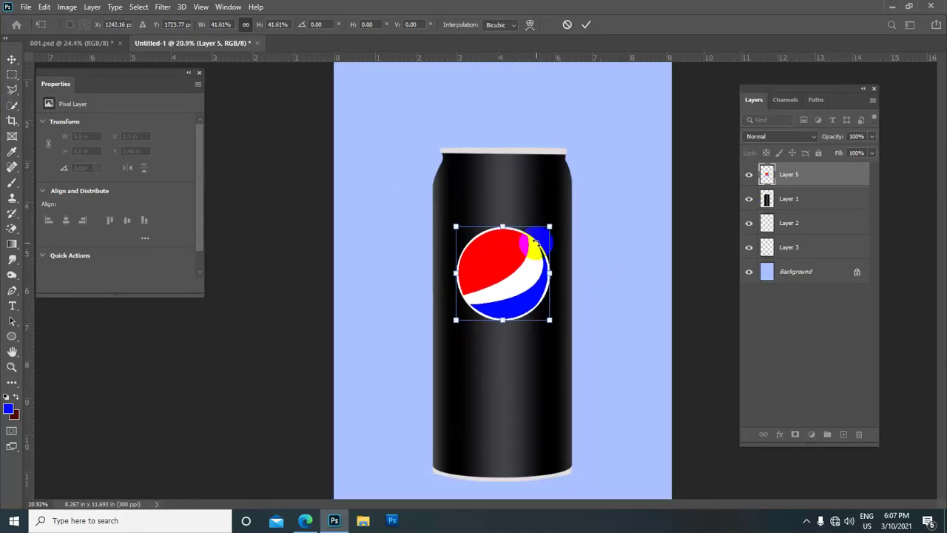
scroll(545, 254, "down", 1)
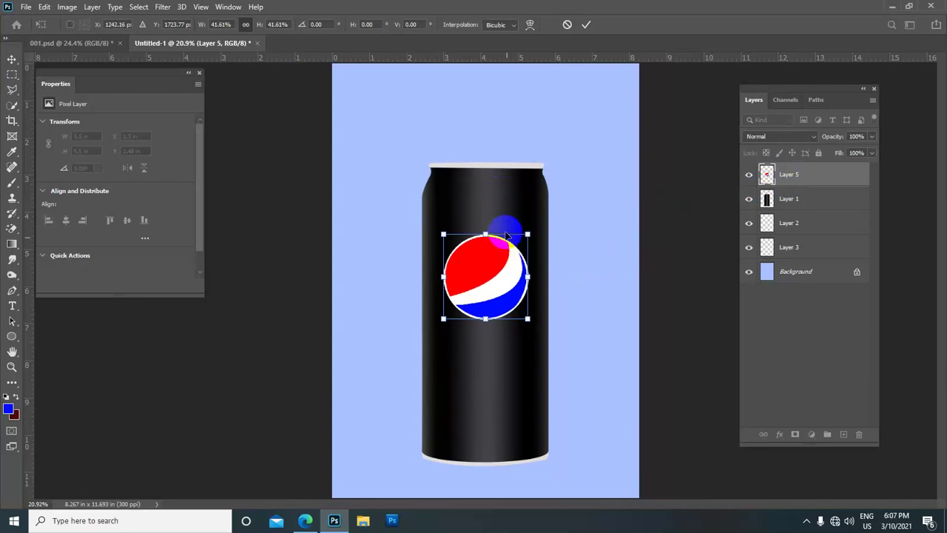
Lower the globe layer's opacity to 55% and commit the transform
left_click(502, 293)
scroll(496, 287, "down", 1)
scroll(485, 277, "up", 1)
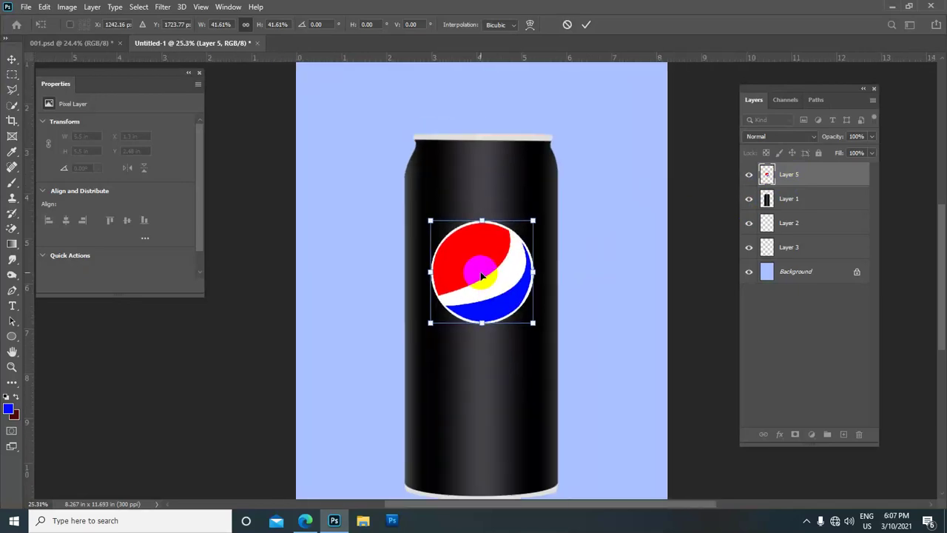
scroll(481, 273, "up", 2)
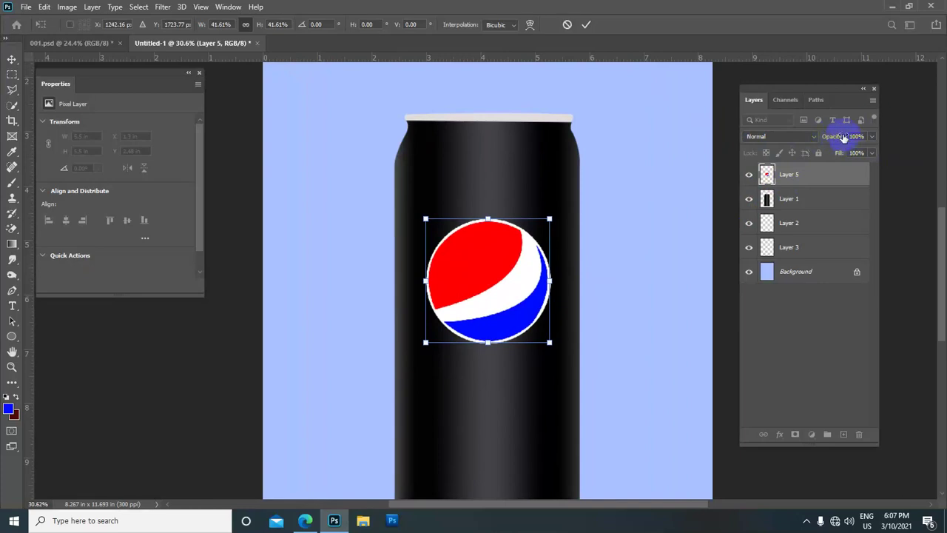
left_click_drag(844, 141, 817, 147)
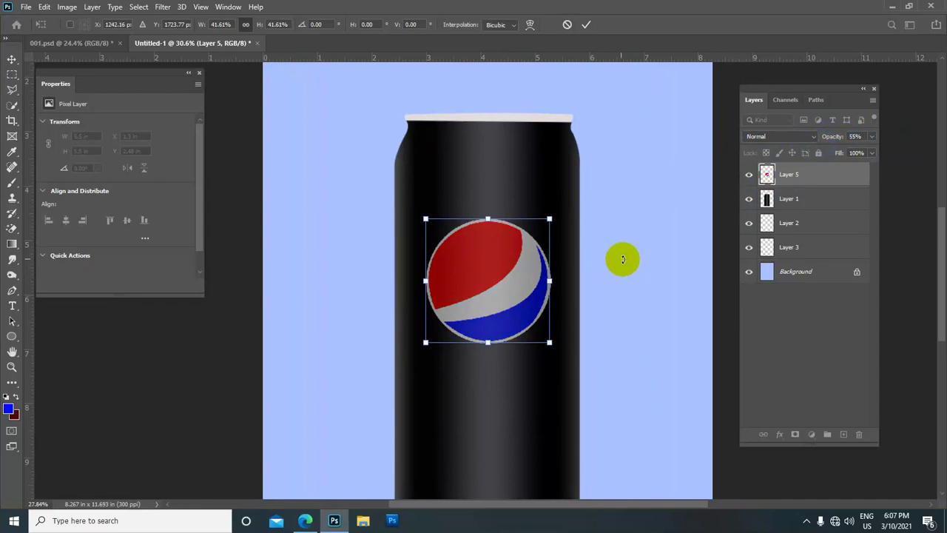
scroll(599, 249, "down", 3)
scroll(595, 246, "up", 1)
left_click(586, 24)
scroll(666, 290, "down", 1)
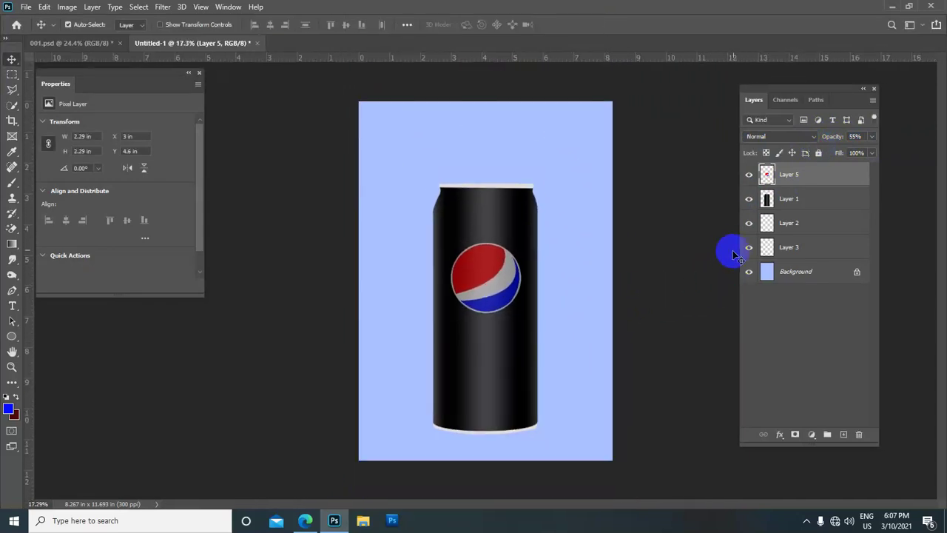
Choose the Horizontal Type tool with Bauhaus 93, 70 pt, and white ffffff text colour
left_click_drag(503, 344, 472, 344)
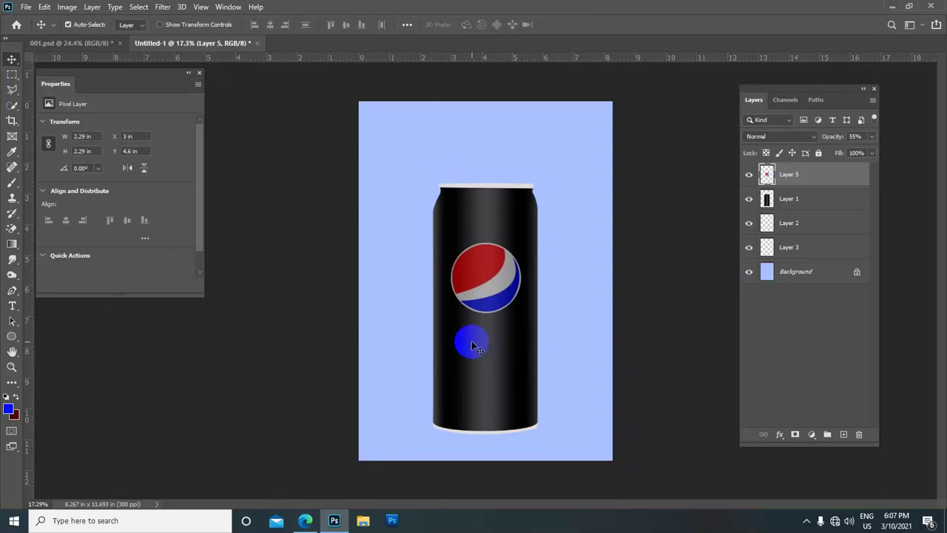
left_click_drag(474, 346, 523, 335)
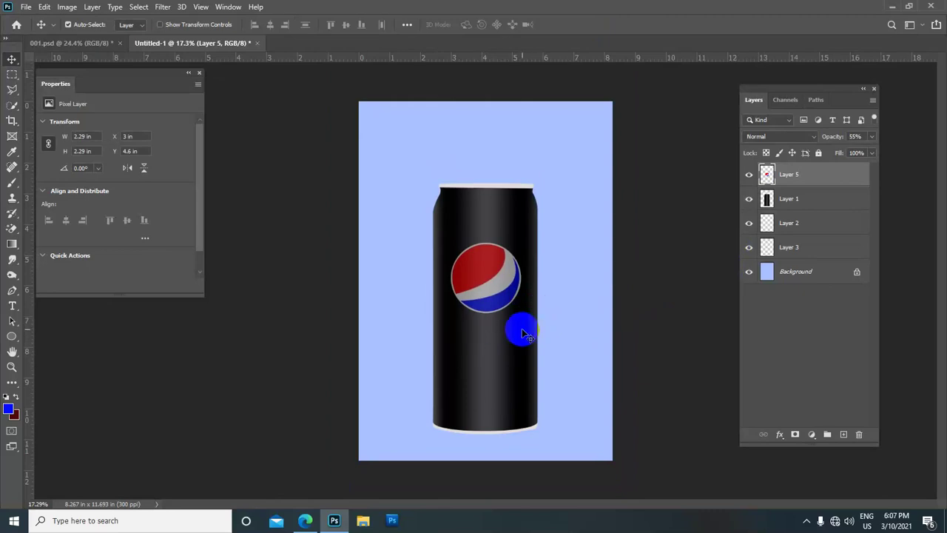
left_click(12, 304)
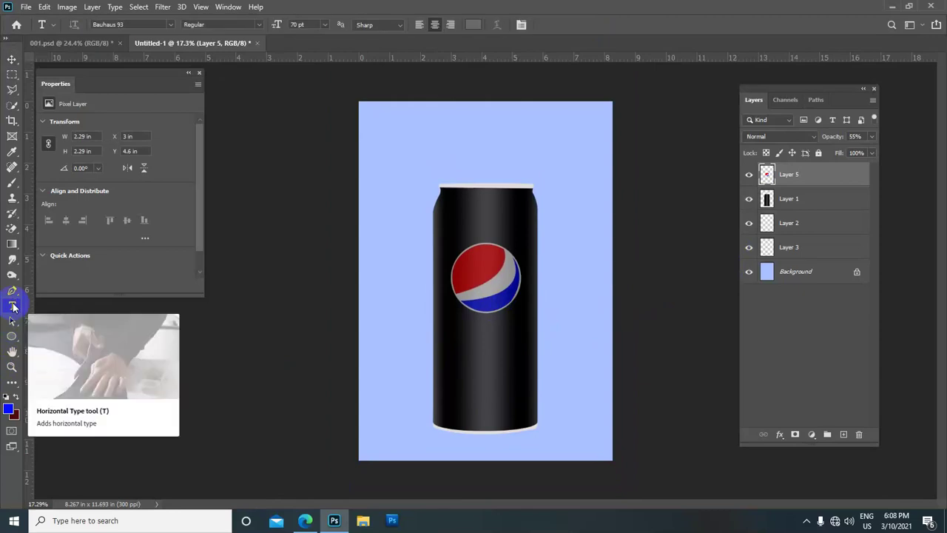
right_click(12, 304)
left_click(49, 309)
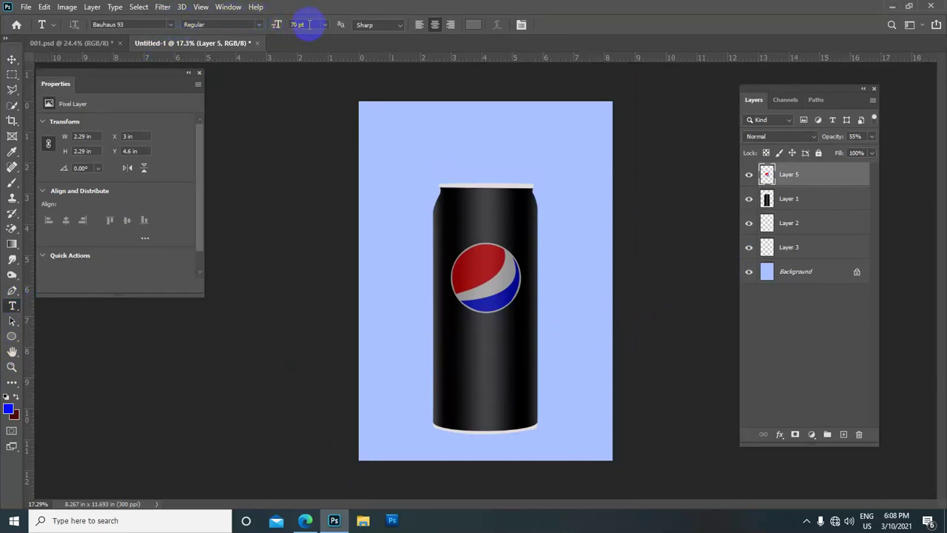
left_click(474, 24)
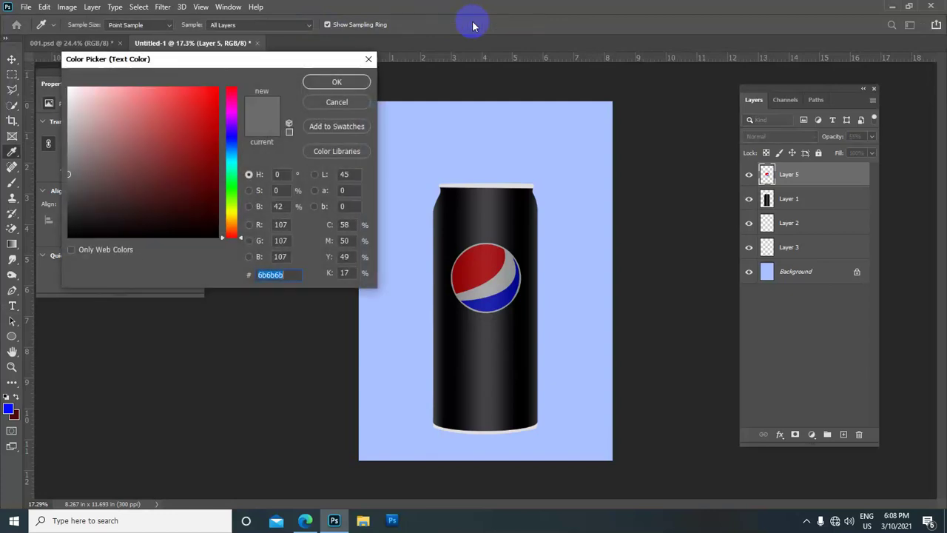
left_click_drag(79, 96, 68, 87)
left_click(334, 82)
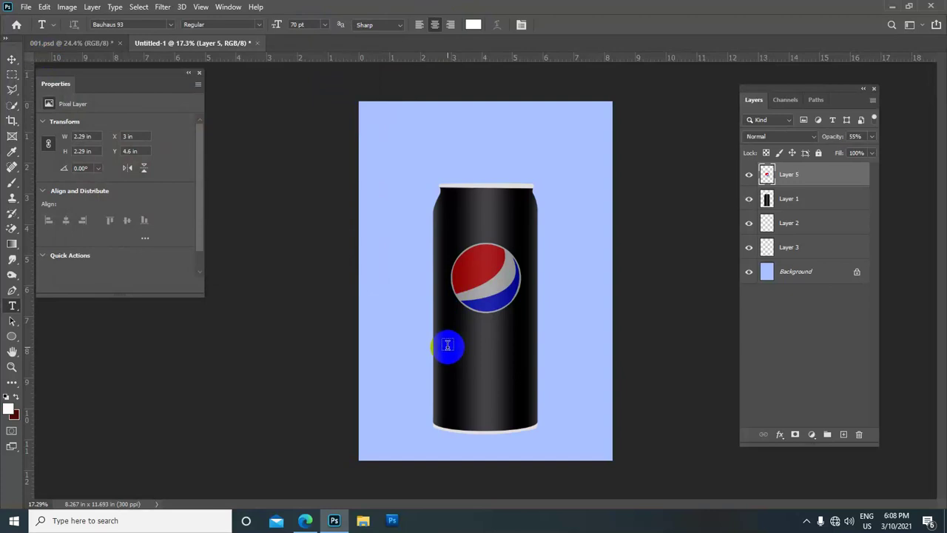
Type the word 'Pepsi' on the can above the can layer
left_click(809, 197)
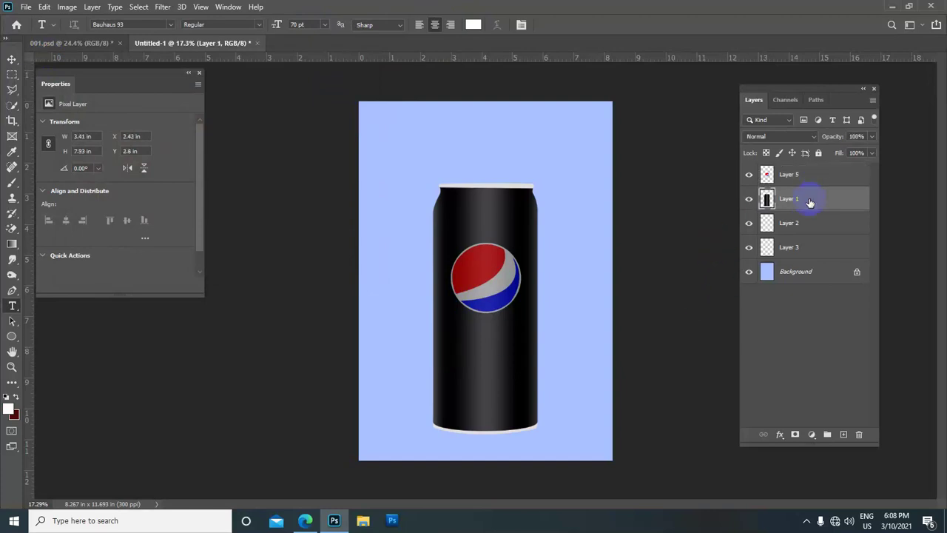
left_click(443, 344)
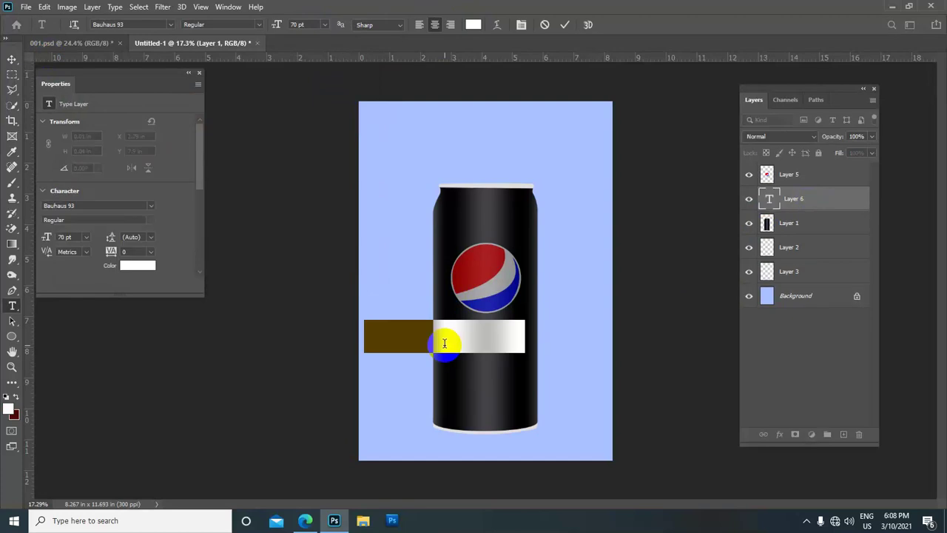
left_click(566, 345)
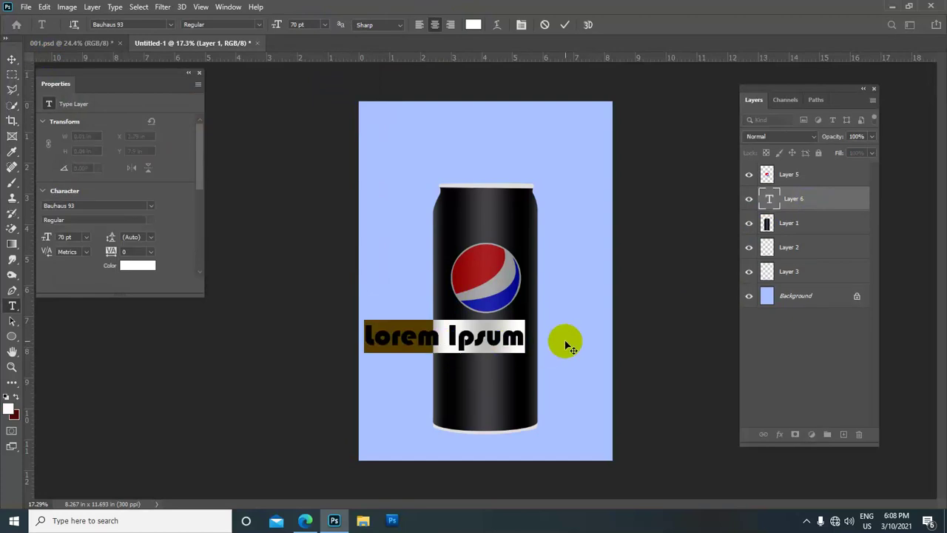
type("Pepsi")
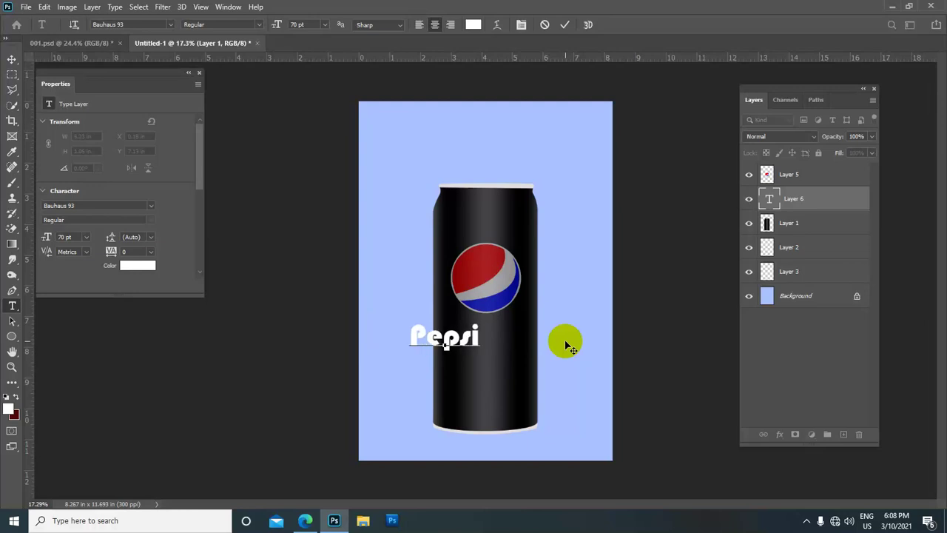
left_click(564, 24)
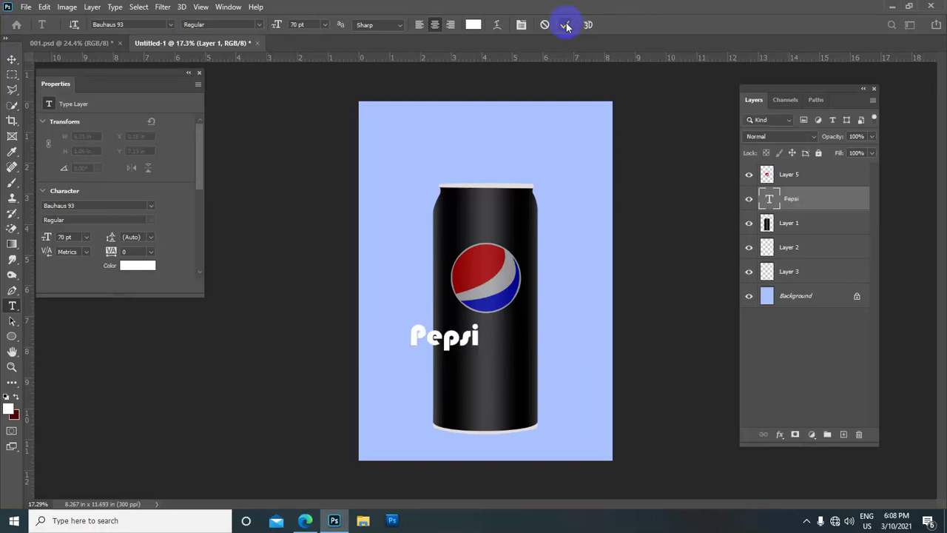
Centre the Pepsi text below the globe and set its layer opacity to 40%
key("v")
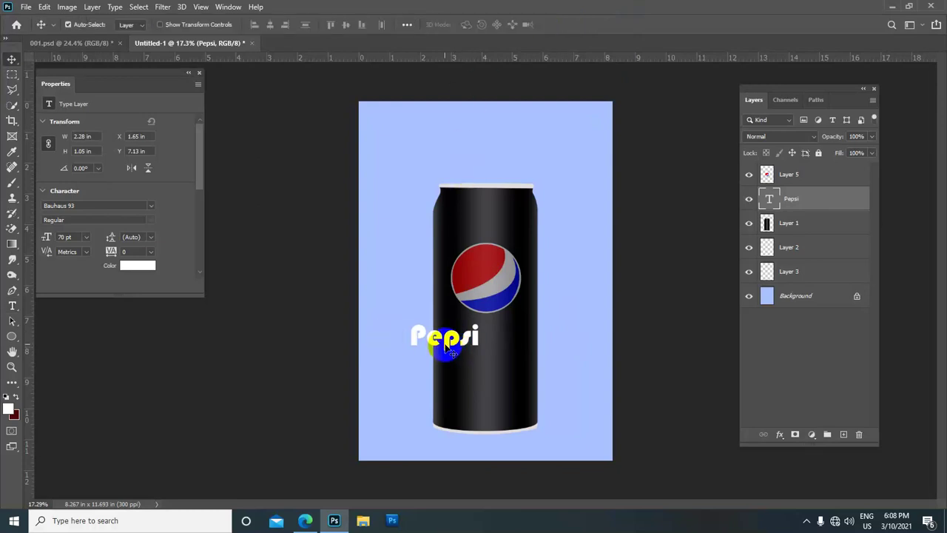
key("ctrl+t")
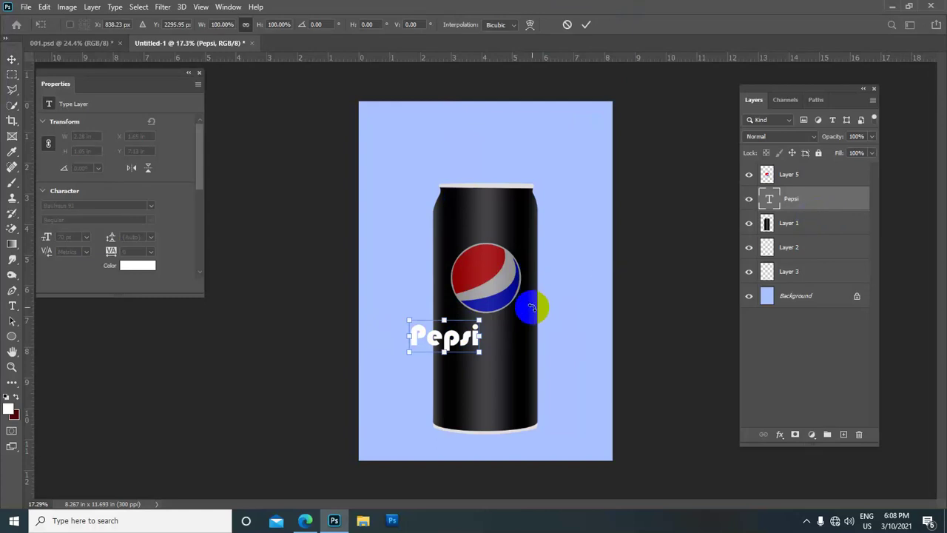
key("Right")
key("Right")
key("Right")
key("Right")
key("Right")
key("Right")
key("Right")
key("Right")
key("Right")
key("Right")
key("Right")
key("Right")
key("Right")
key("Right")
key("Right")
key("Right")
key("Right")
key("Right")
key("Right")
key("Right")
key("Right")
key("Right")
key("Right")
key("Right")
key("Right")
key("Right")
key("Right")
key("Right")
key("Right")
key("Right")
key("Right")
key("Right")
key("Right")
key("Right")
key("Right")
key("Right")
key("Right")
key("Right")
key("Right")
key("Right")
key("Right")
key("Right")
key("Right")
key("Right")
key("Right")
key("Right")
key("Right")
key("Right")
key("Right")
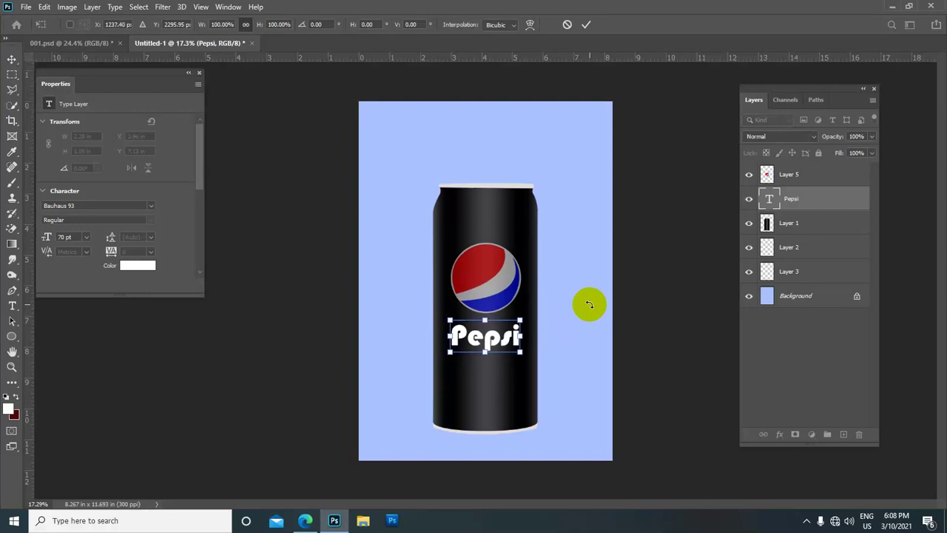
key("Down")
key("Down")
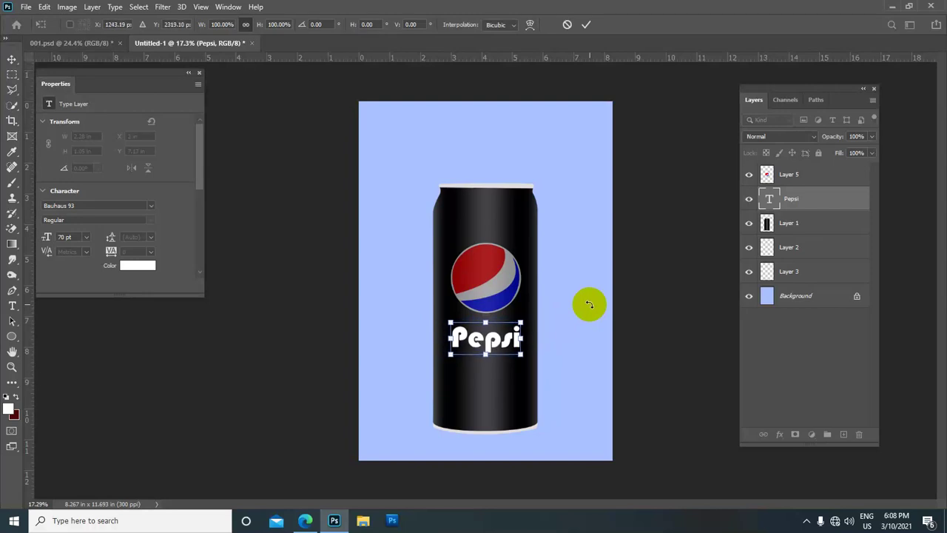
left_click(586, 25)
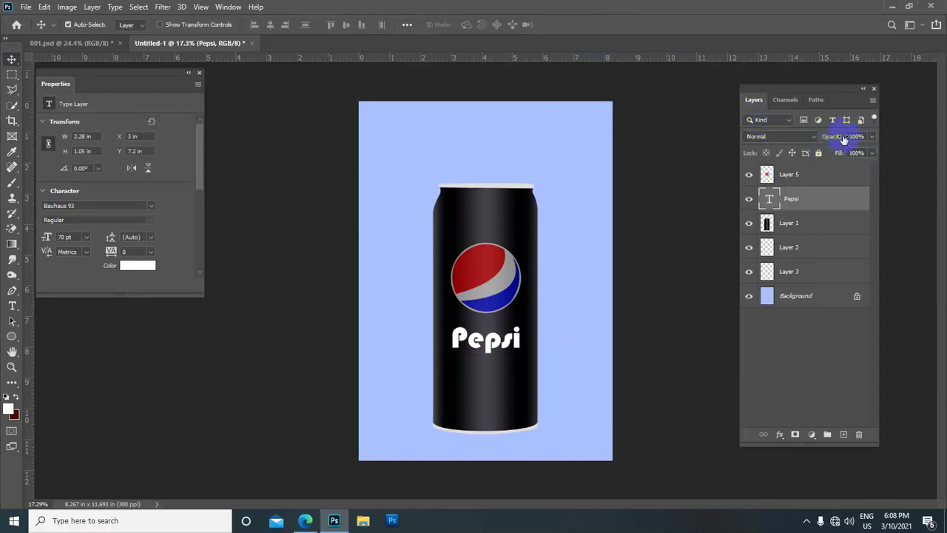
left_click_drag(842, 138, 809, 154)
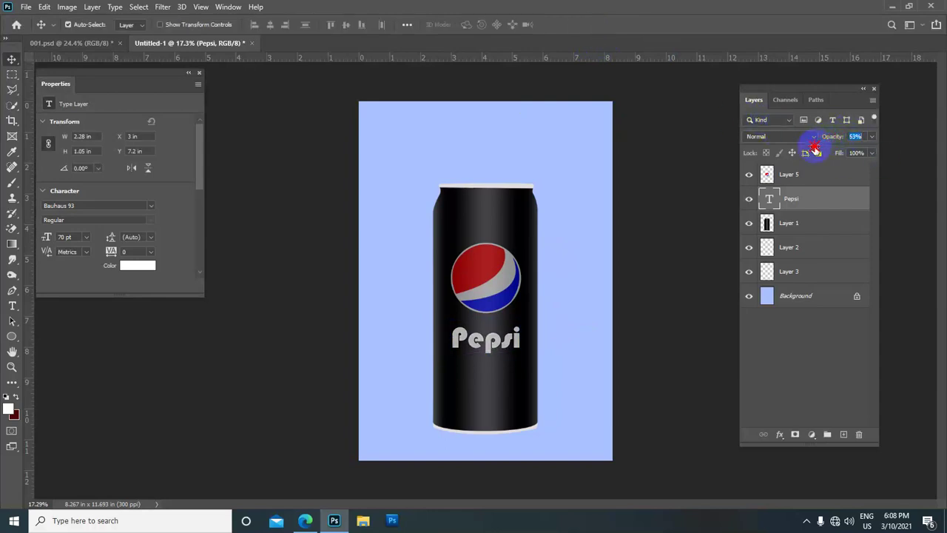
left_click(708, 222)
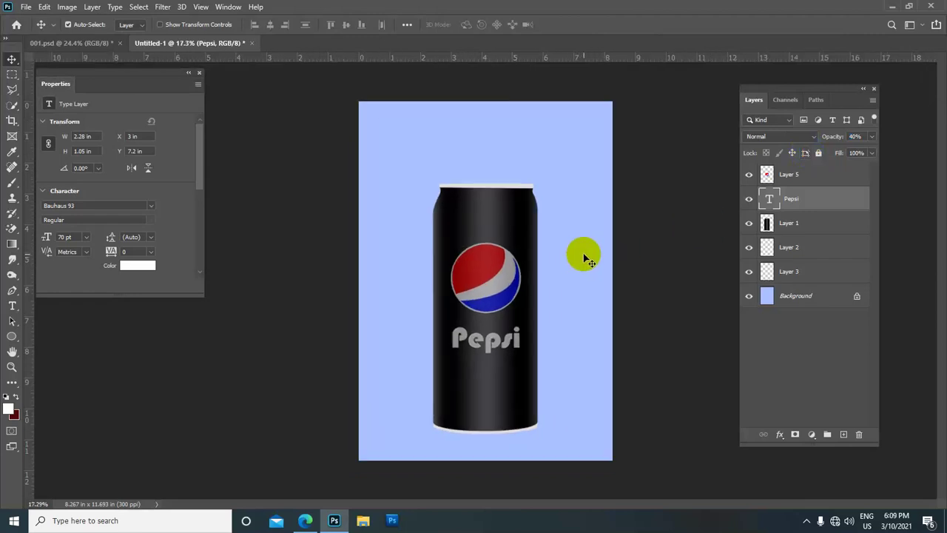
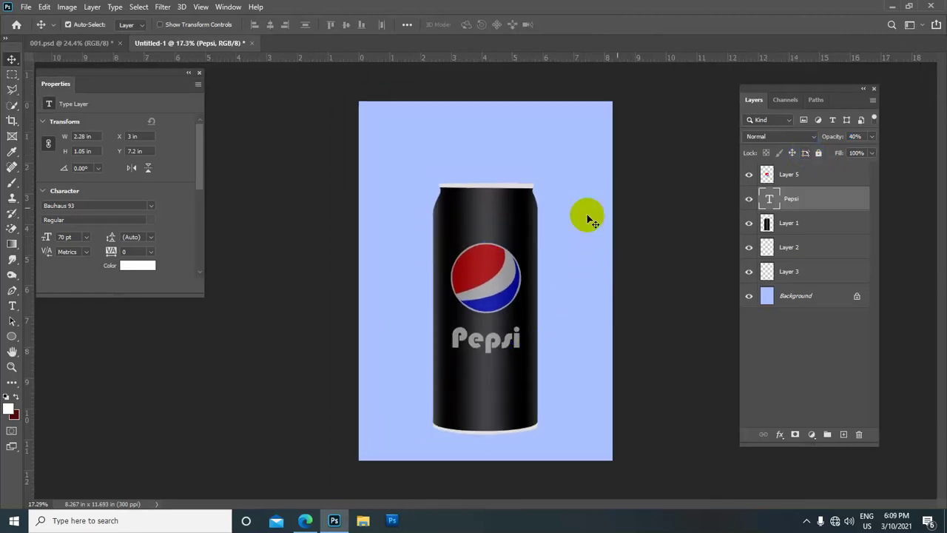
Add a white 30 pt Bauhaus 93 'ZERO SUGAR' text layer below the Pepsi wordmark
left_click(13, 307)
key("ctrl+plus")
key("ctrl+plus")
key("ctrl+minus")
key("ctrl+plus")
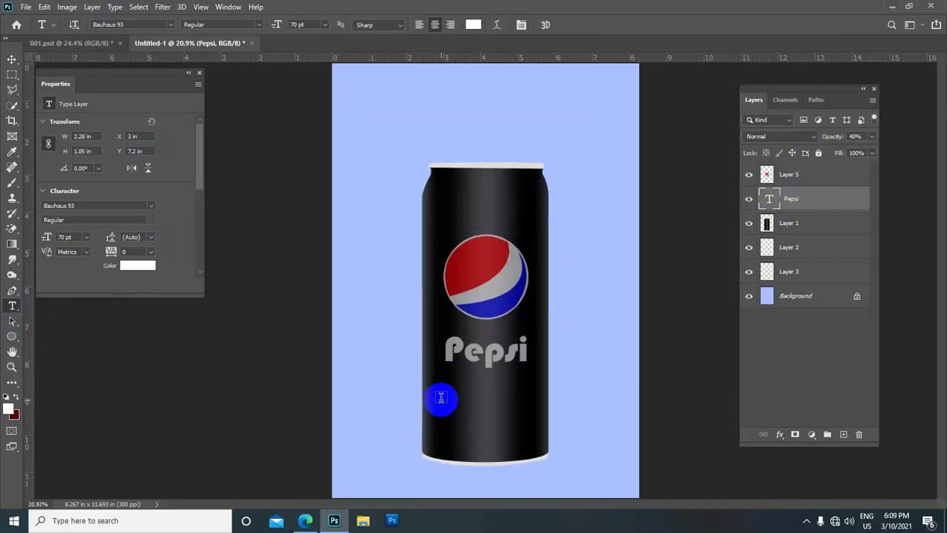
left_click(440, 398)
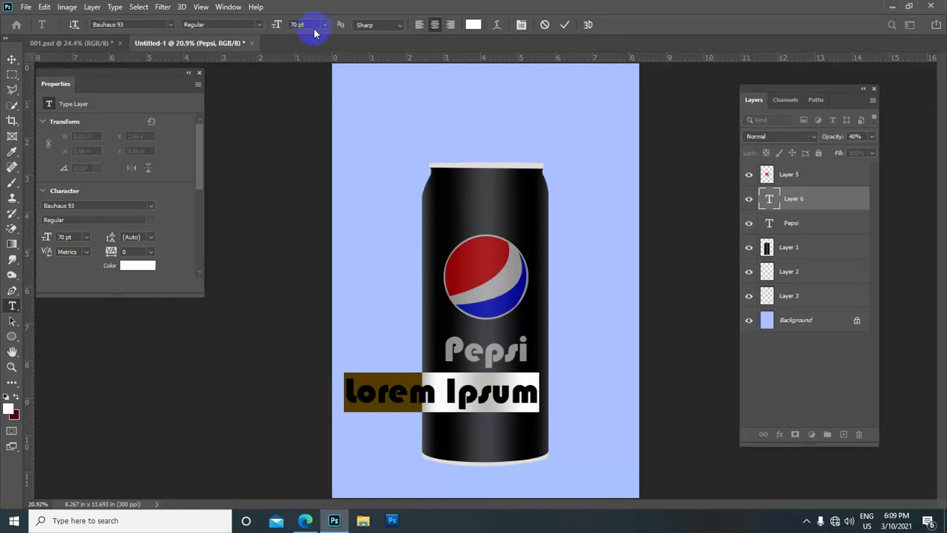
left_click_drag(314, 25, 232, 23)
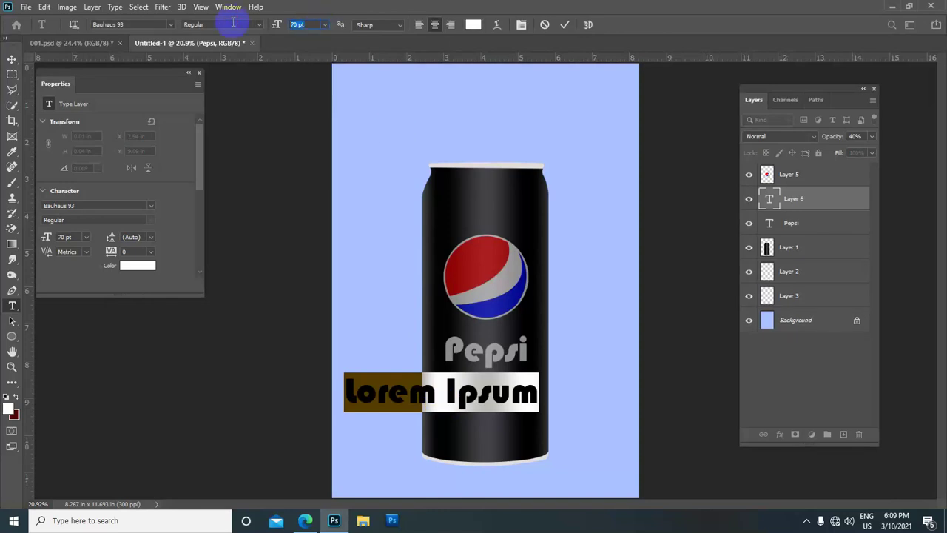
type("30")
key("Return")
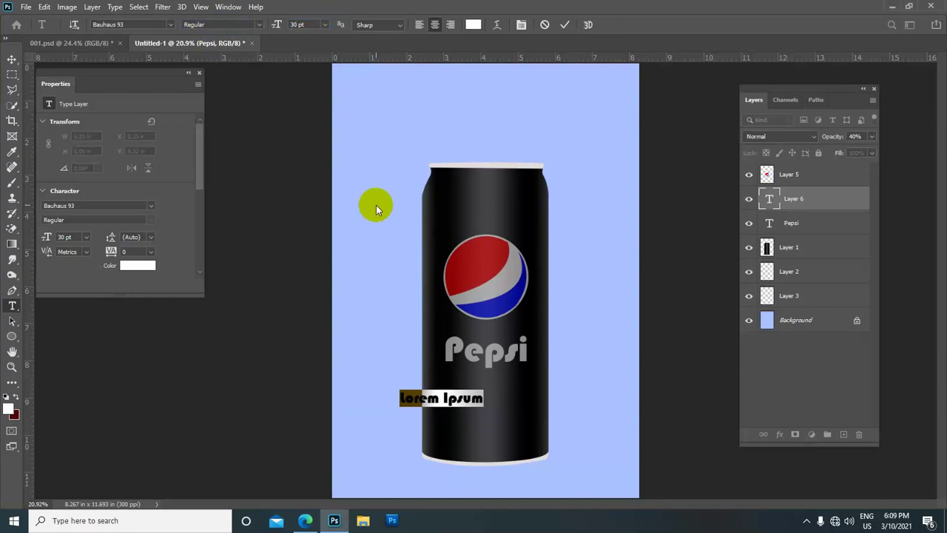
type("z")
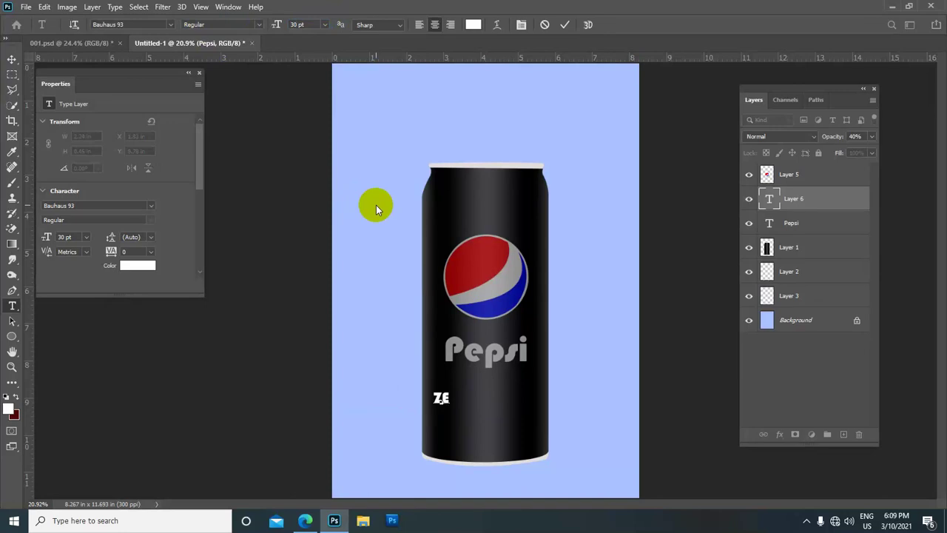
type("O ")
type("SUGAR")
left_click(570, 24)
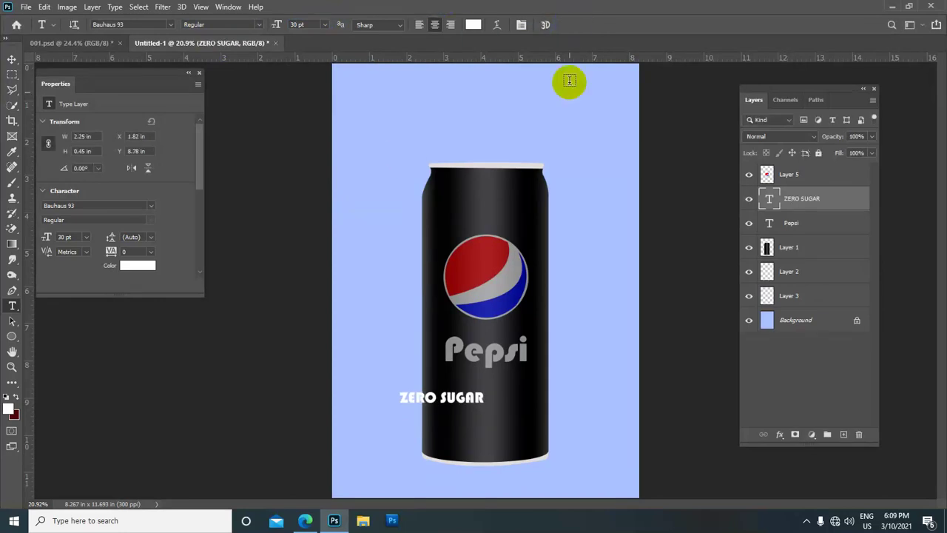
Nudge the ZERO SUGAR text right and up, and lower its opacity to 46%
key("v")
key("ctrl+t")
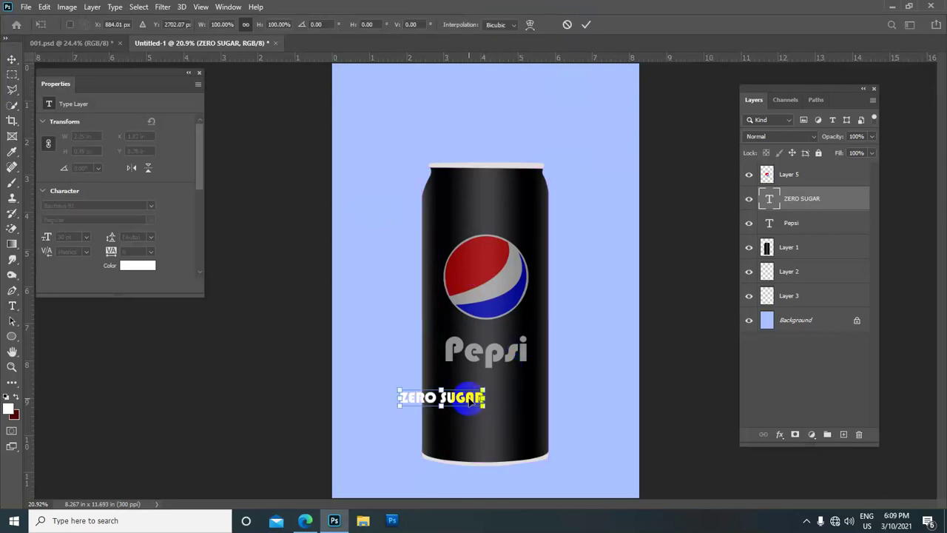
left_click_drag(469, 400, 473, 400)
key("Up")
key("Up")
key("Up")
key("Up")
key("Up")
key("Up")
key("Up")
key("Up")
key("Up")
key("Up")
key("Up")
key("Up")
key("Up")
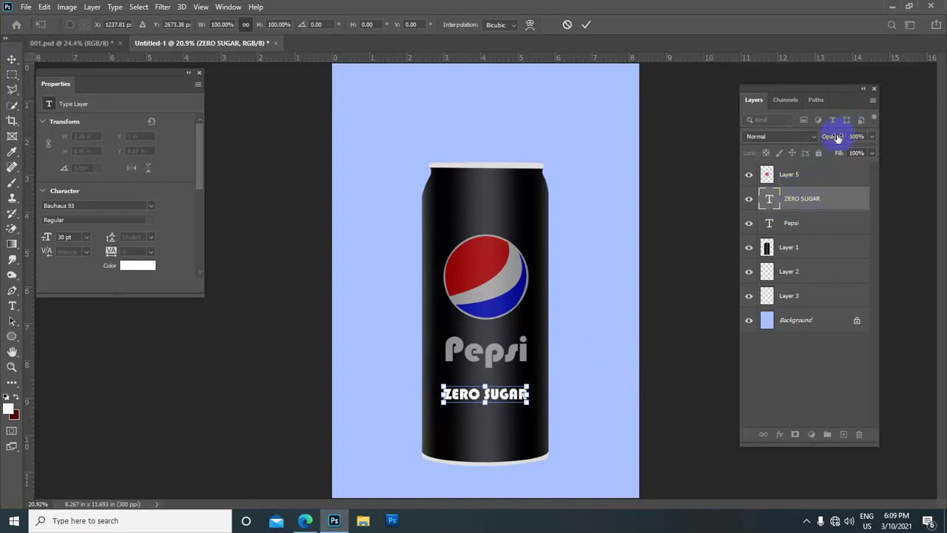
left_click_drag(844, 140, 810, 145)
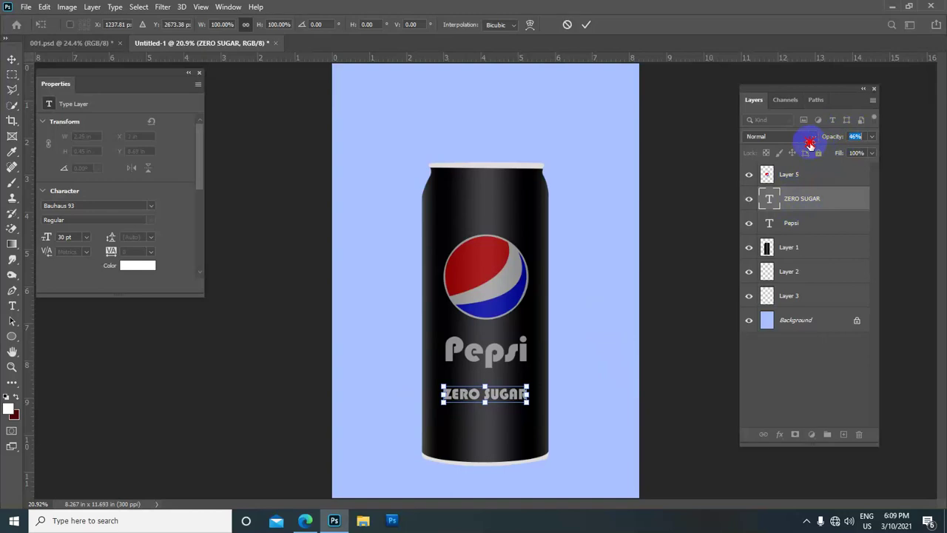
Switch to the 001.psd document
scroll(569, 313, "down", 2)
scroll(569, 313, "down", 1)
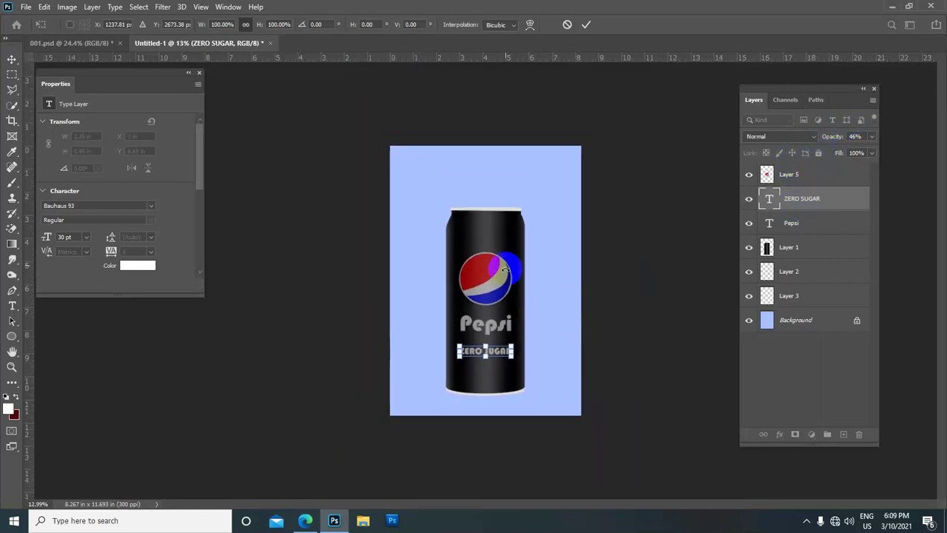
left_click(85, 42)
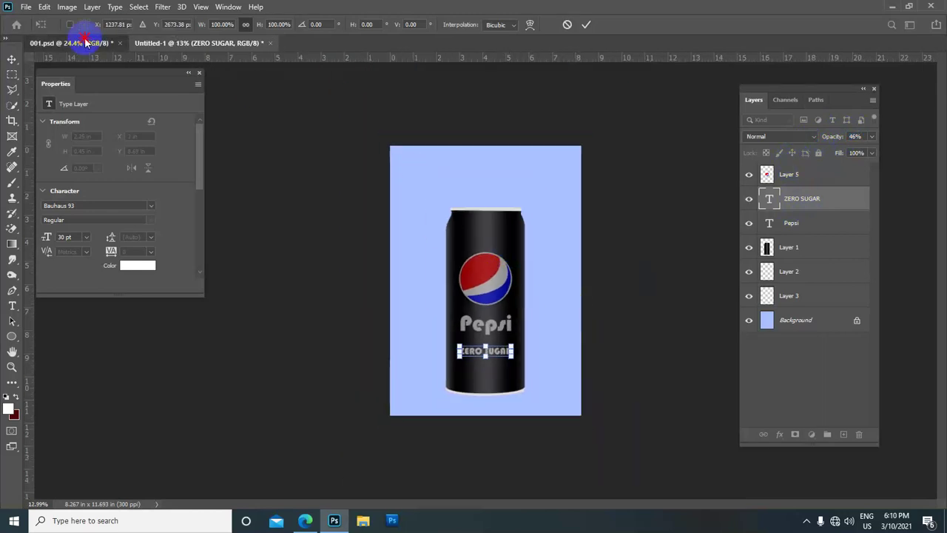
Back in Untitled-1, shift ZERO SUGAR right to X 3.02 in at 61% opacity
left_click(201, 43)
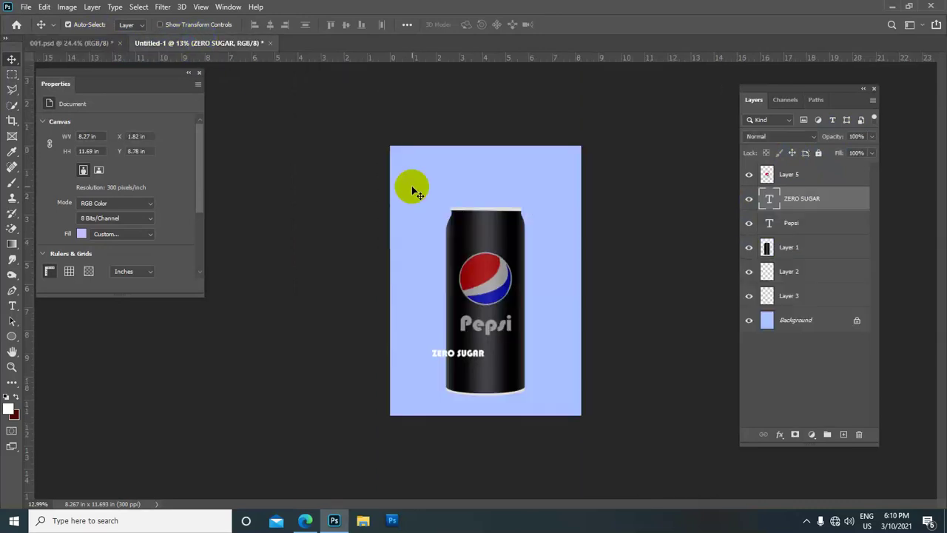
double_click(463, 361)
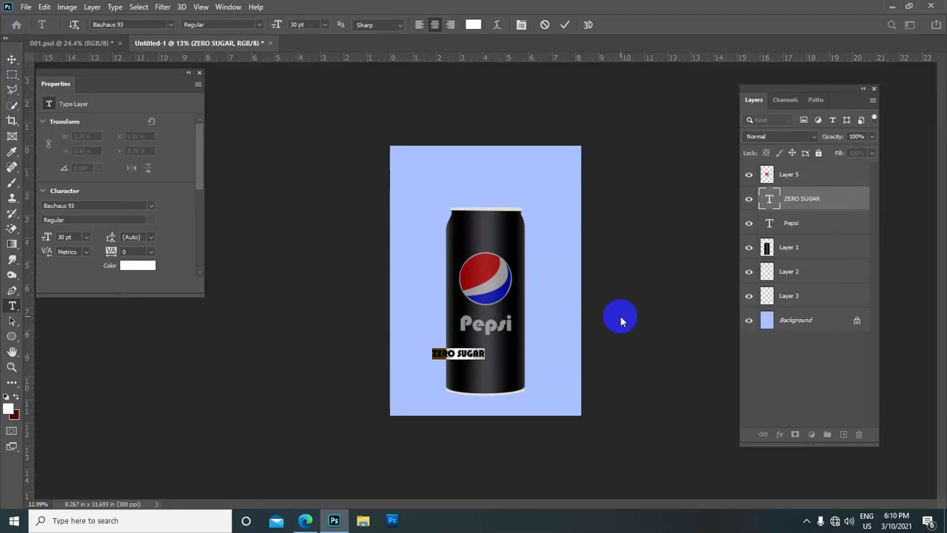
left_click(620, 318)
key("ctrl+t")
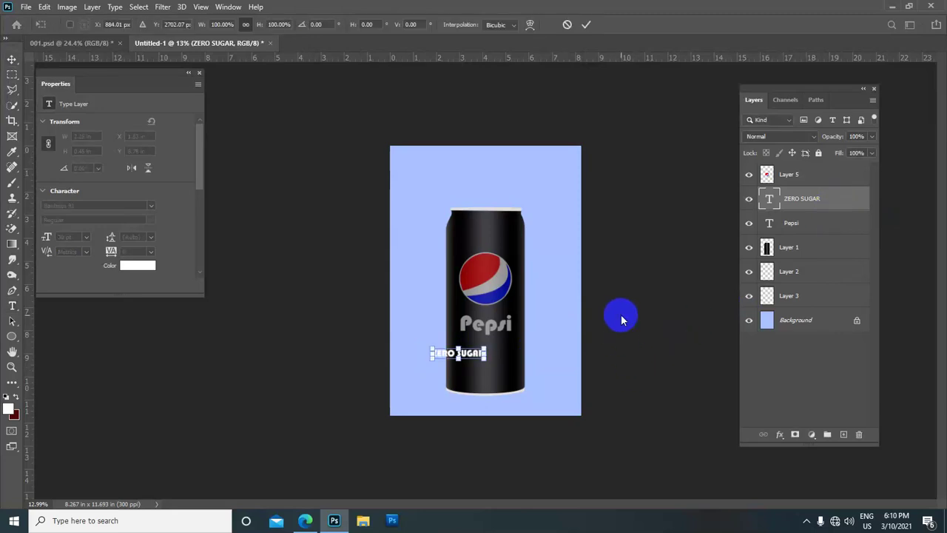
key("Right")
key("Right")
key("Right")
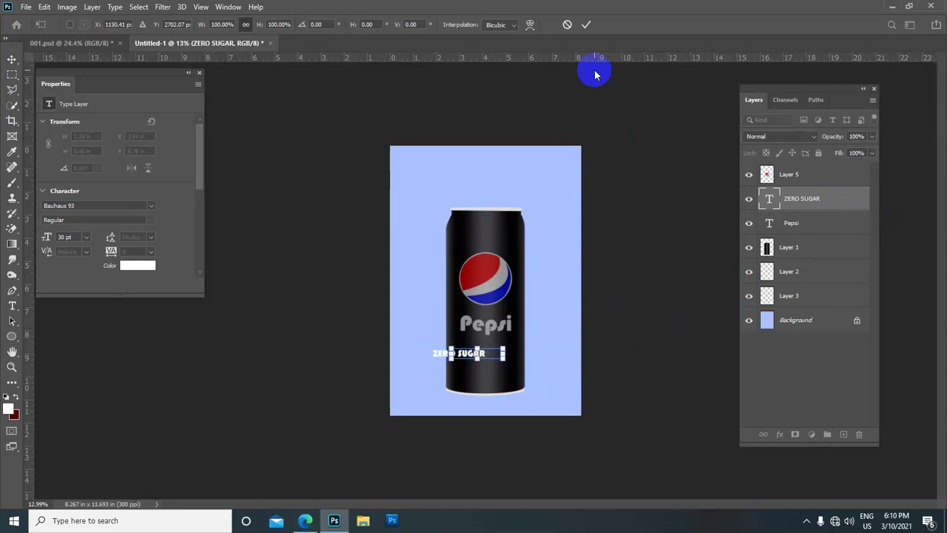
key("Right")
key("Right")
key("Right")
key("Right")
key("Right")
key("Right")
key("Right")
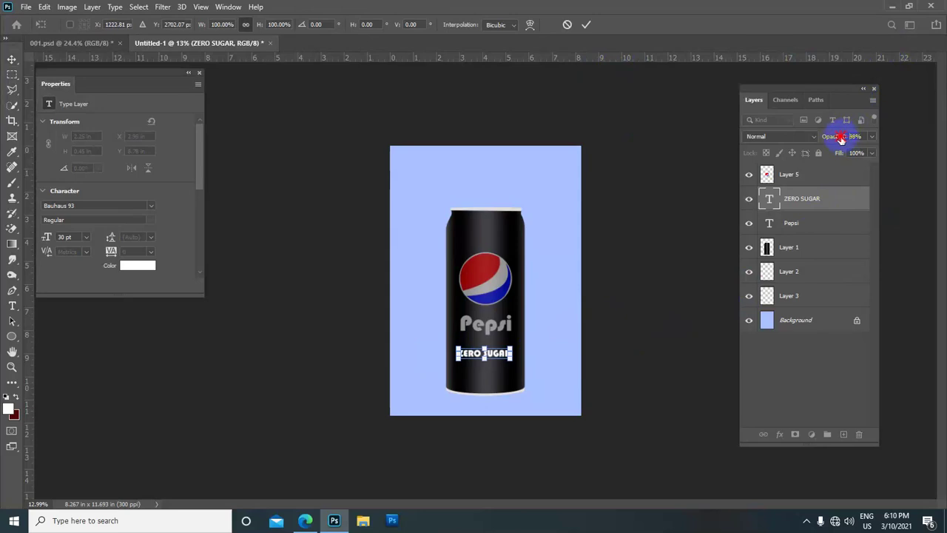
left_click_drag(836, 139, 827, 140)
left_click_drag(821, 144, 818, 146)
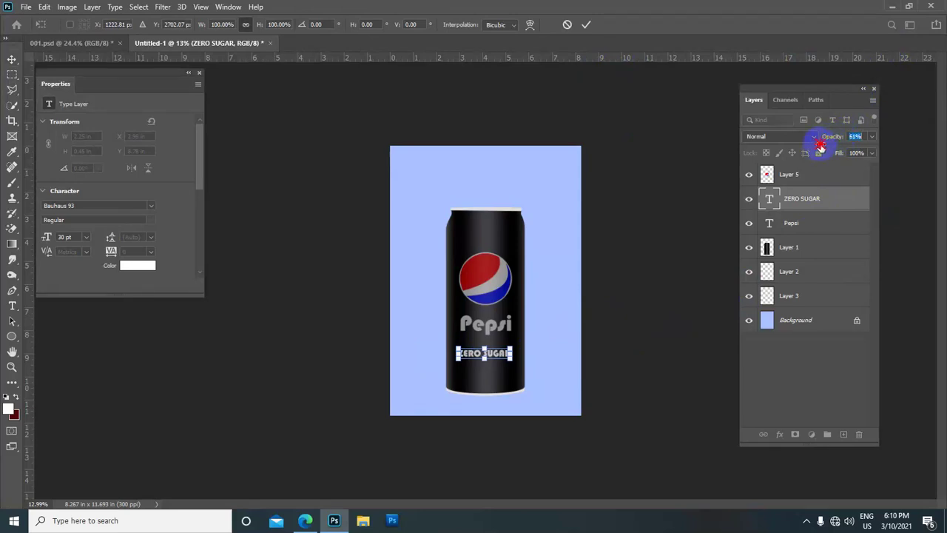
left_click(585, 23)
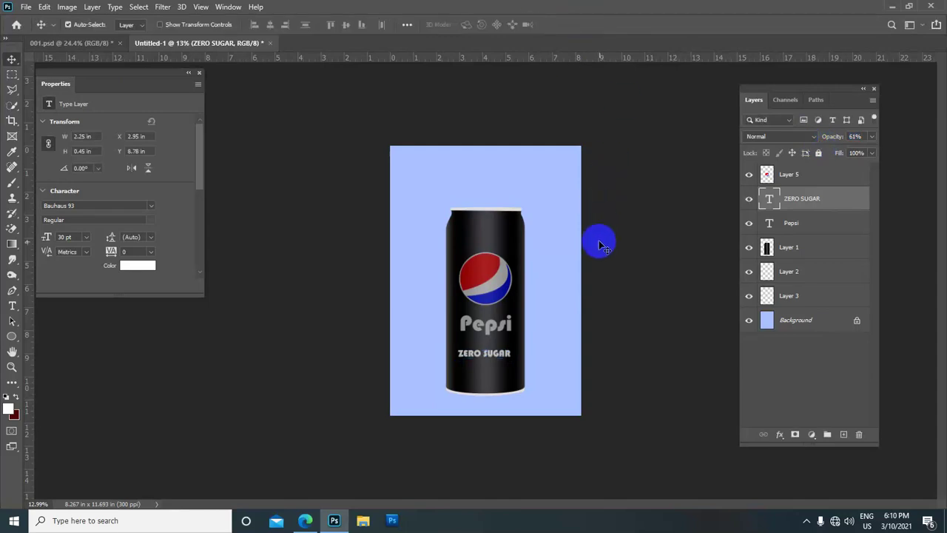
Re-transform ZERO SUGAR and commit it without further changes
scroll(601, 244, "up", 2)
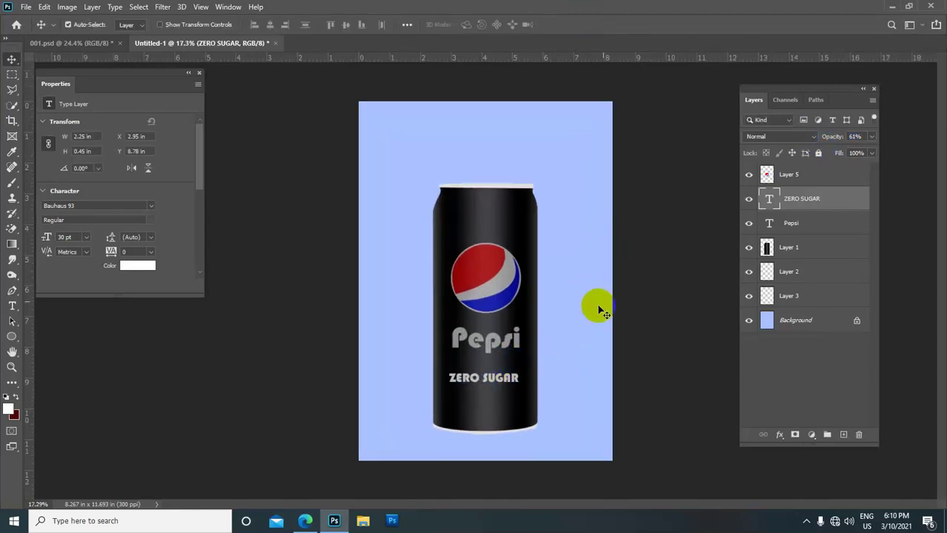
scroll(607, 255, "up", 1)
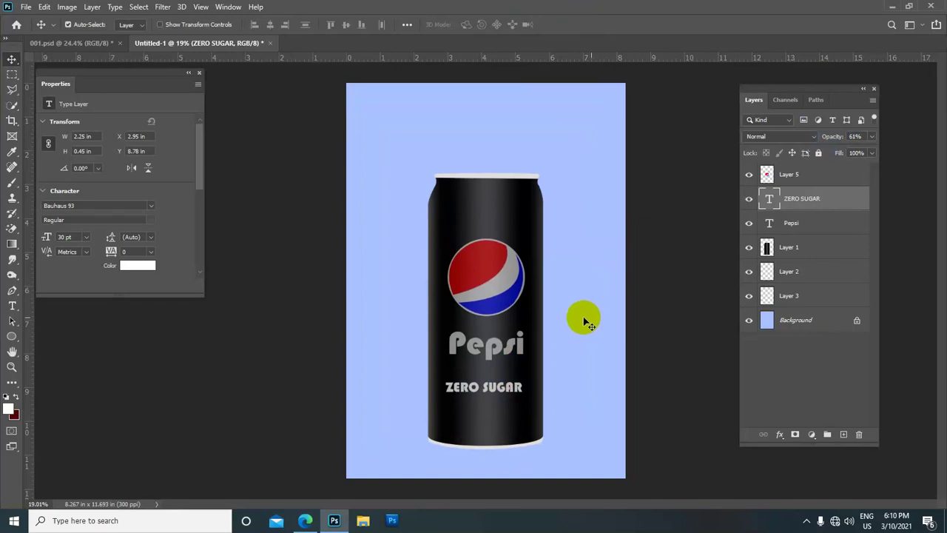
left_click(641, 312)
key("ctrl+t")
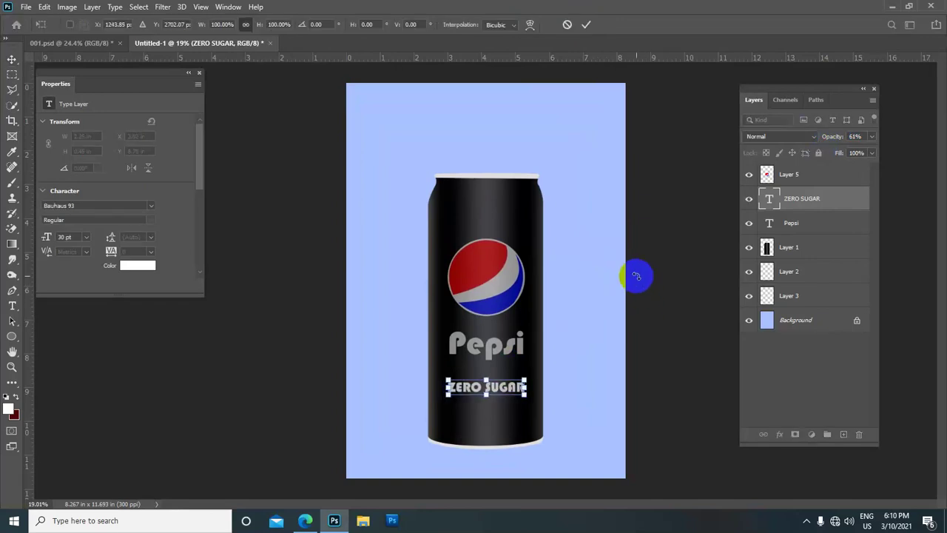
left_click(587, 25)
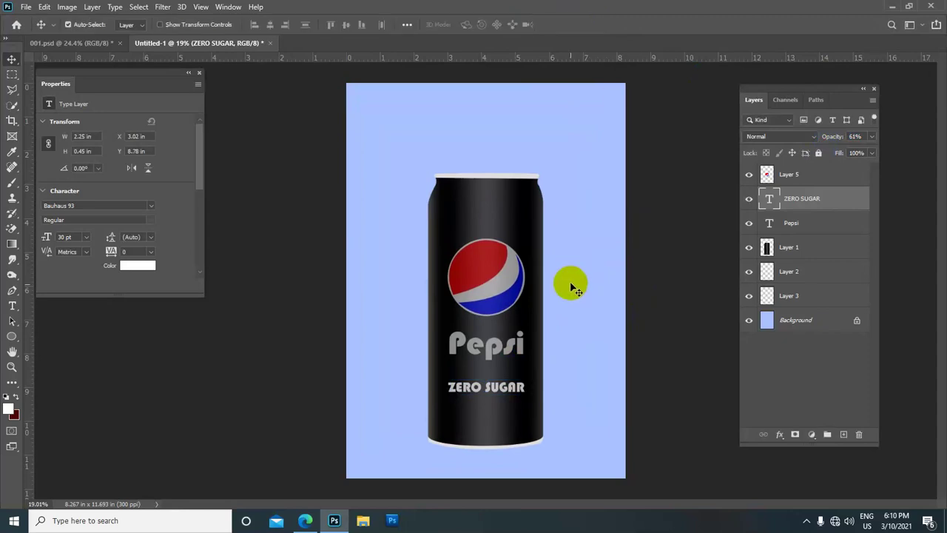
scroll(562, 301, "down", 2)
scroll(562, 302, "up", 1)
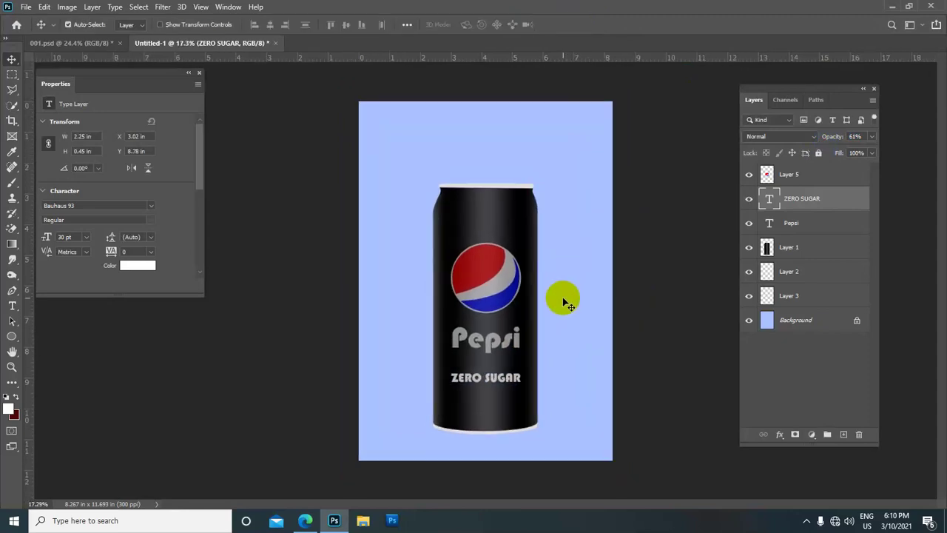
scroll(562, 302, "down", 1)
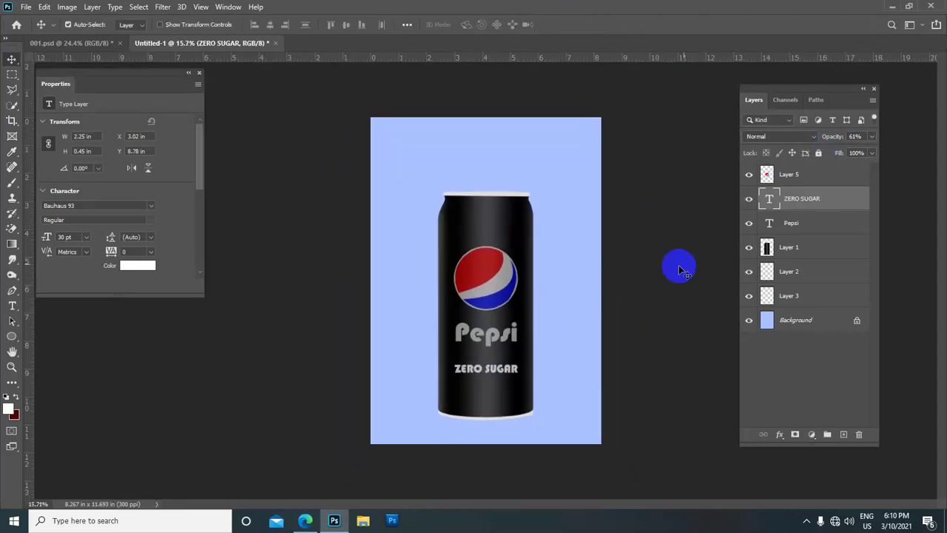
Merge Layers 1, 2 and 3 into a single can layer
left_click(806, 248)
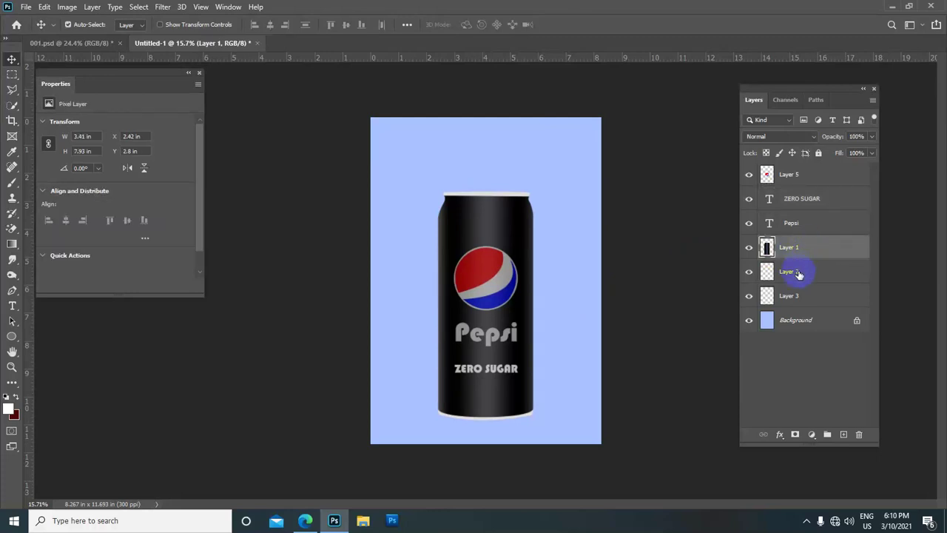
left_click(798, 275, "ctrl")
left_click(798, 298, "ctrl")
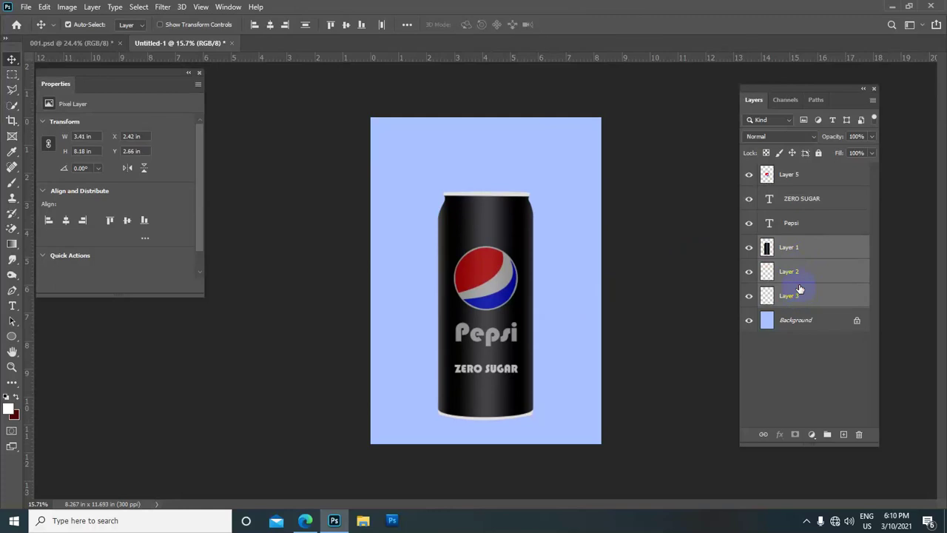
key("ctrl+e")
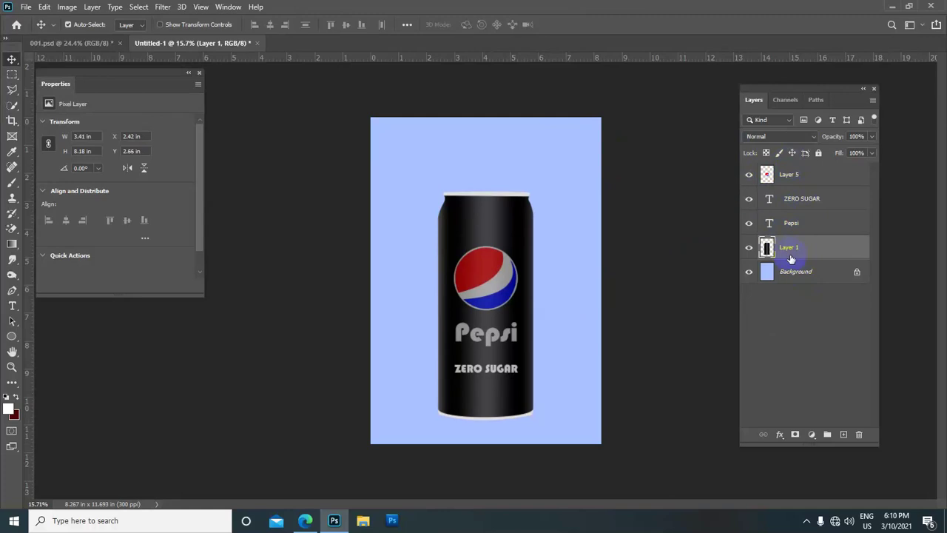
Duplicate the can as Layer 1 copy and close the floating Properties panel
key("ctrl+j")
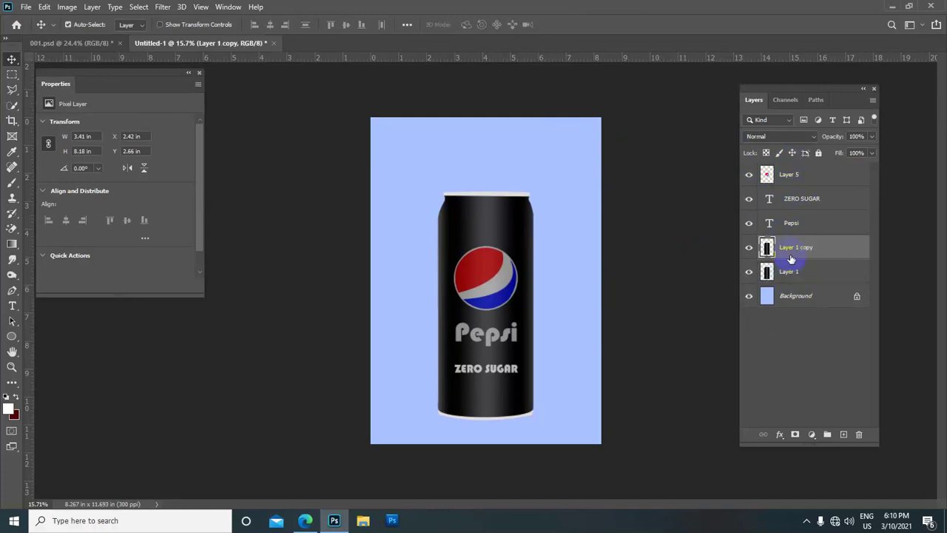
left_click(533, 286)
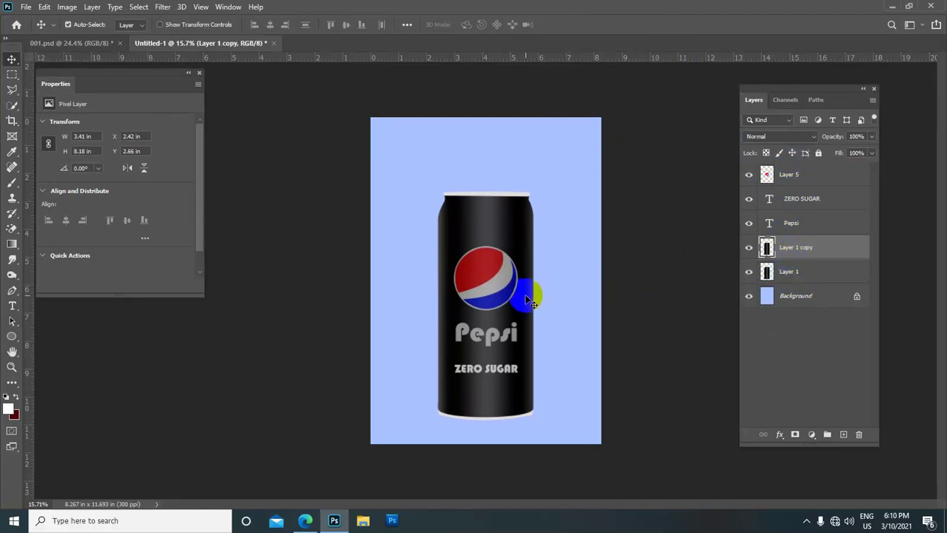
key("ctrl+t")
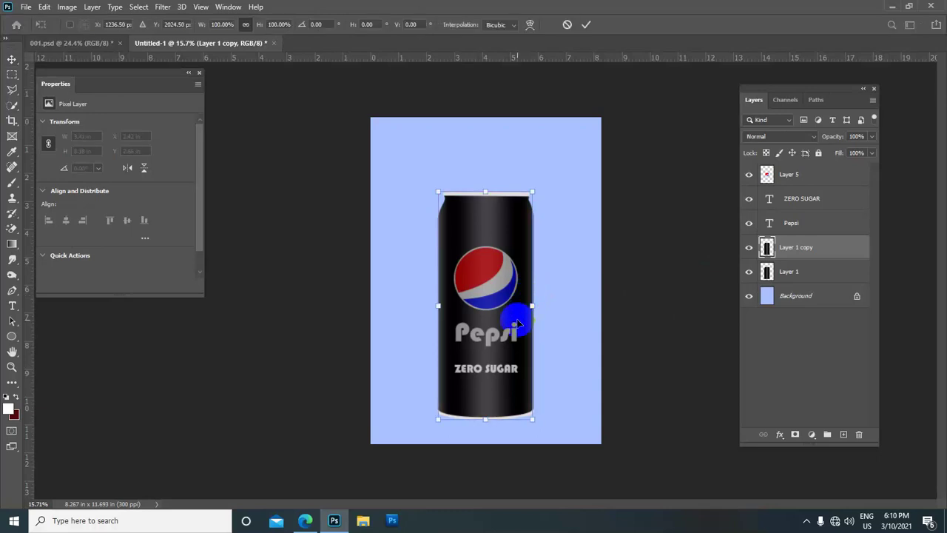
left_click(585, 268)
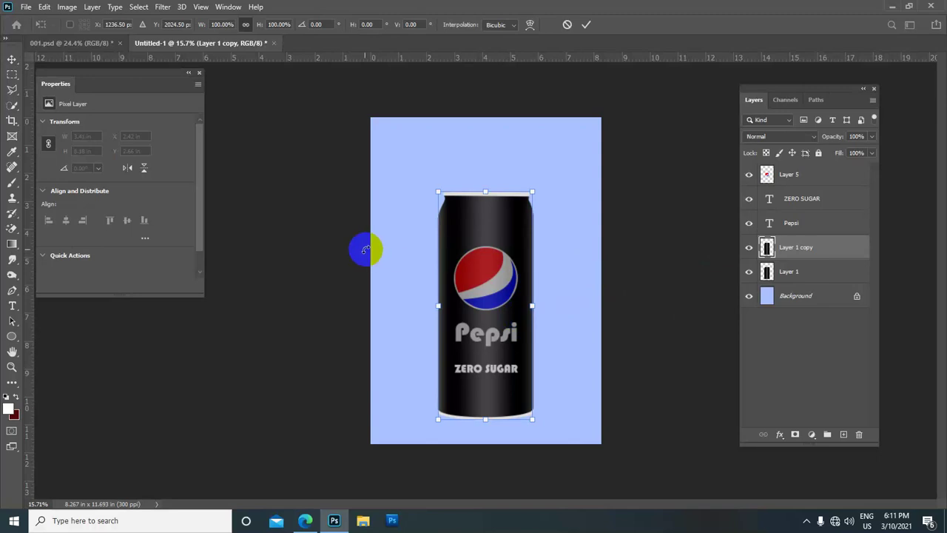
left_click(200, 73)
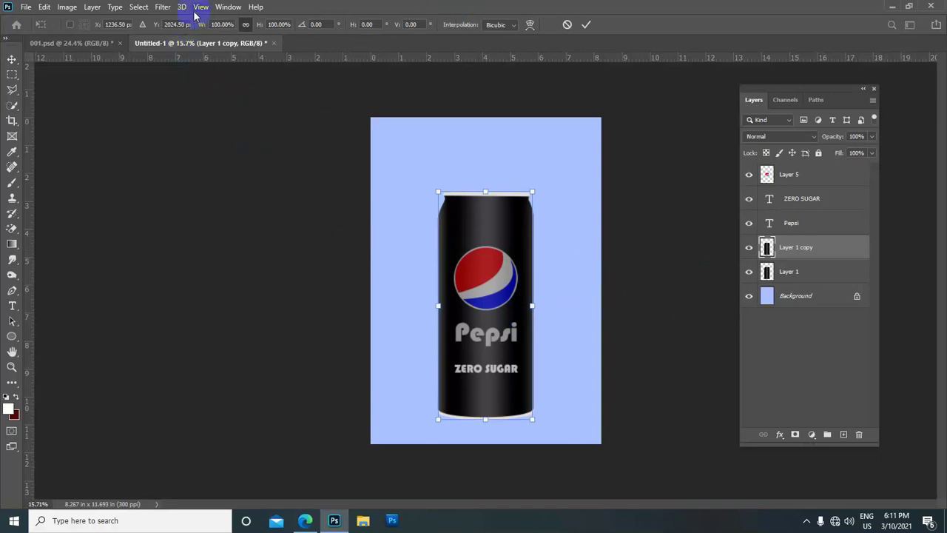
Commit the pending transform without changes and zoom out slightly
left_click(67, 9)
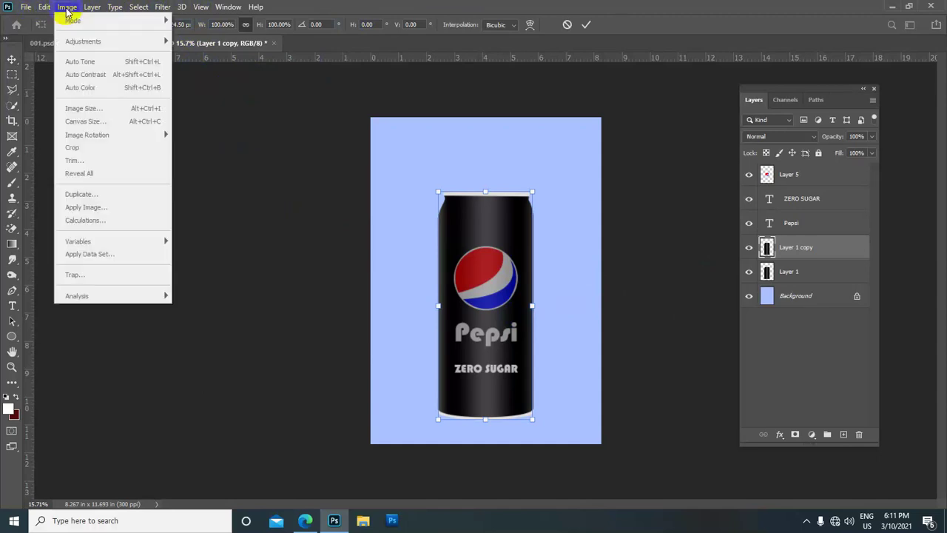
left_click(243, 142)
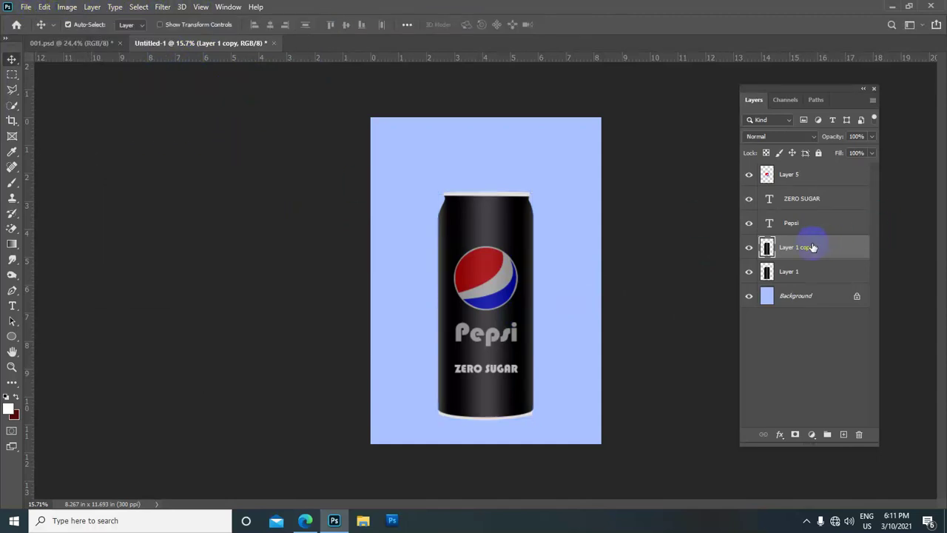
scroll(486, 280, "down", 1)
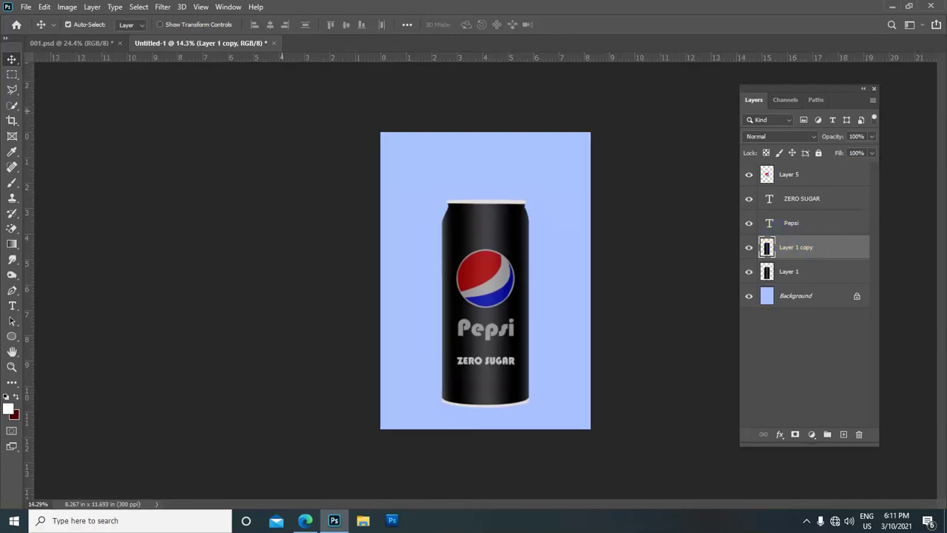
left_click(68, 24)
left_click(73, 10)
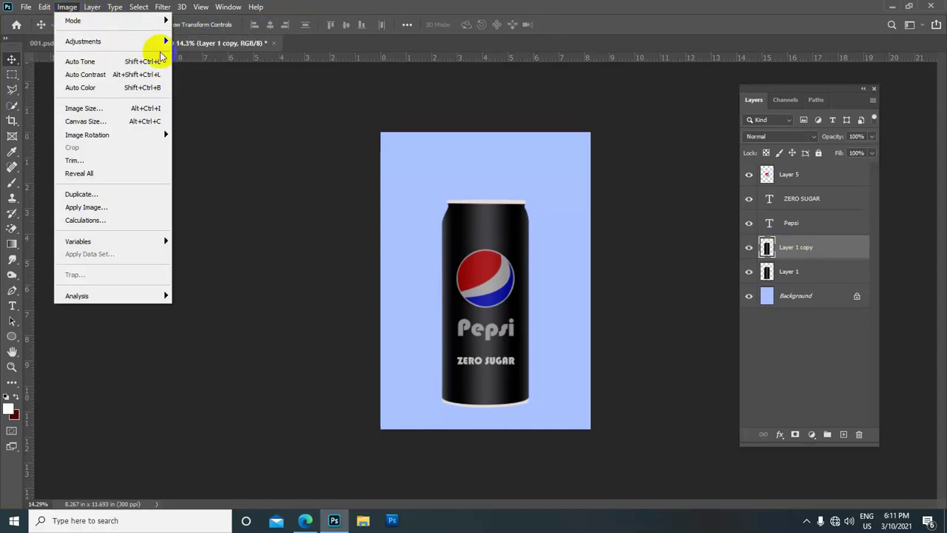
Darken Layer 1 copy with a Levels midtone input of 0.07
mouse_move(83, 42)
left_click(192, 56)
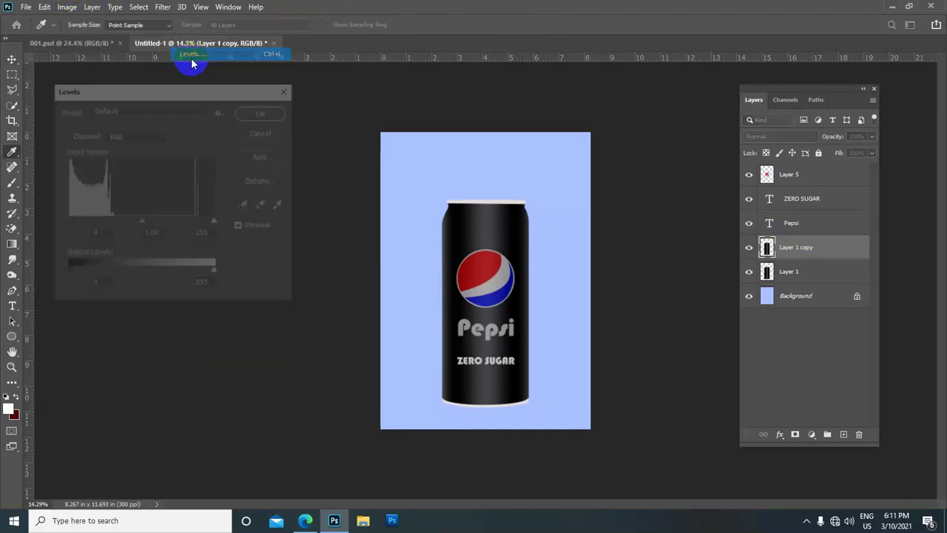
left_click_drag(143, 223, 212, 222)
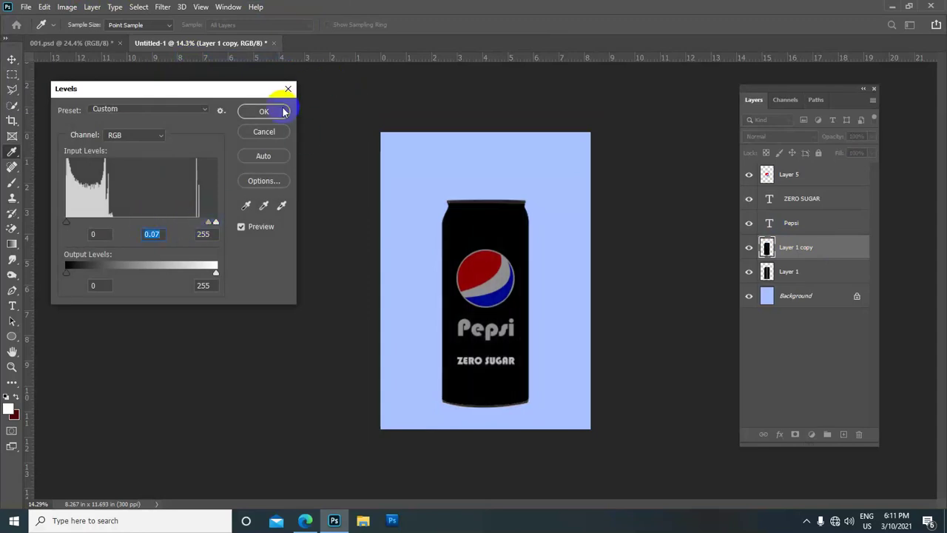
left_click(284, 113)
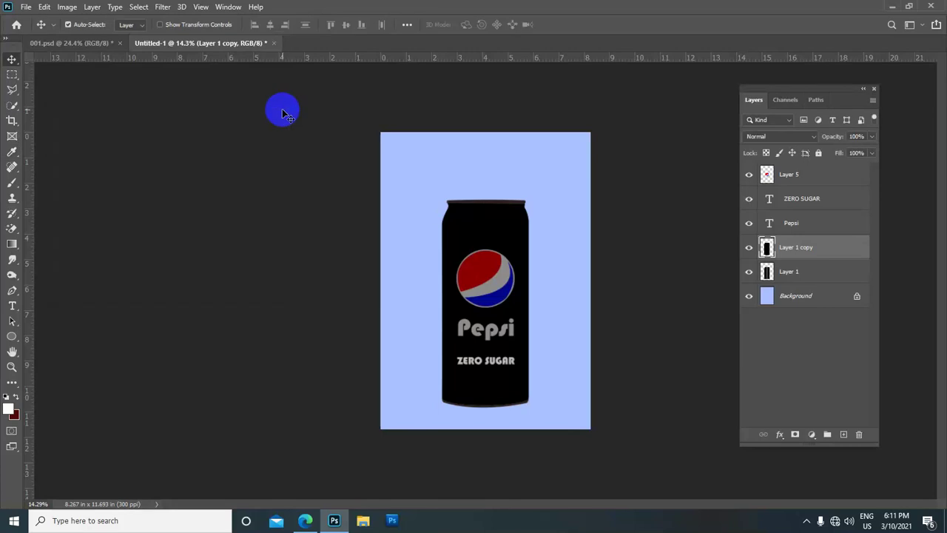
Skew the blackened copy's top corners rightward and move it below Layer 1
key("ctrl+t")
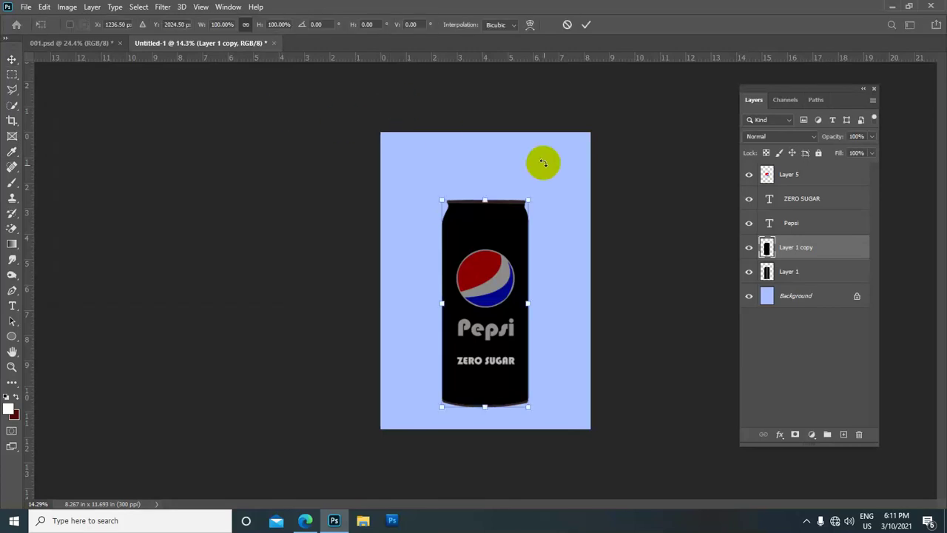
left_click_drag(536, 207, 527, 202)
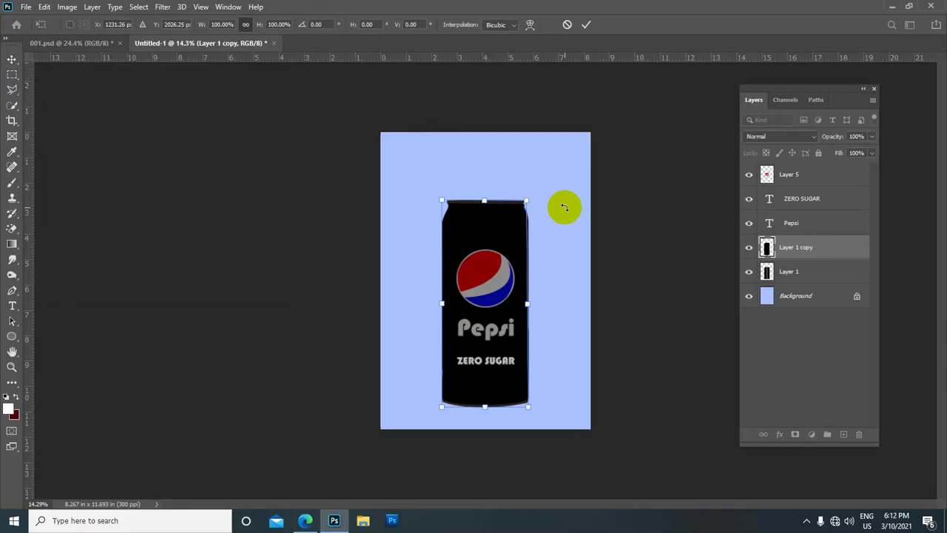
left_click_drag(526, 202, 585, 243)
left_click_drag(438, 200, 483, 217)
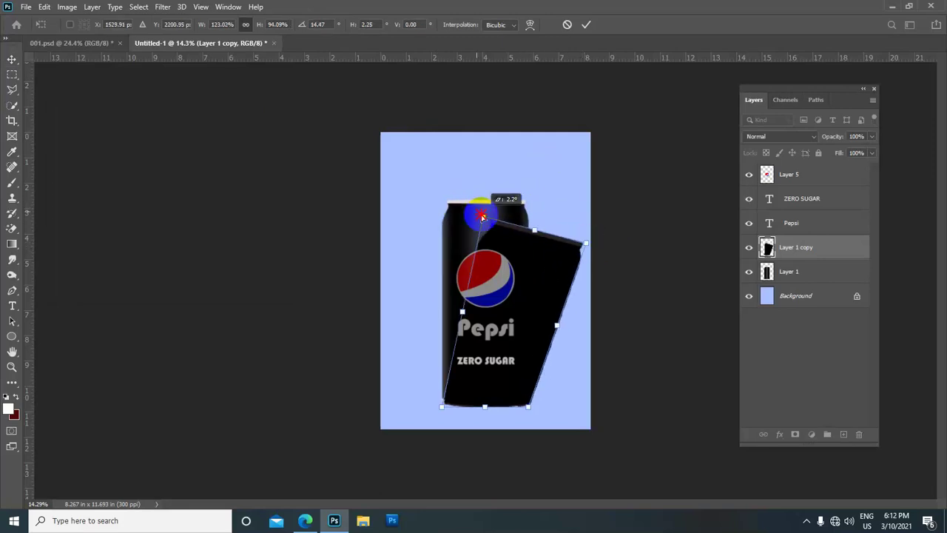
left_click(787, 252)
left_click_drag(794, 250, 795, 283)
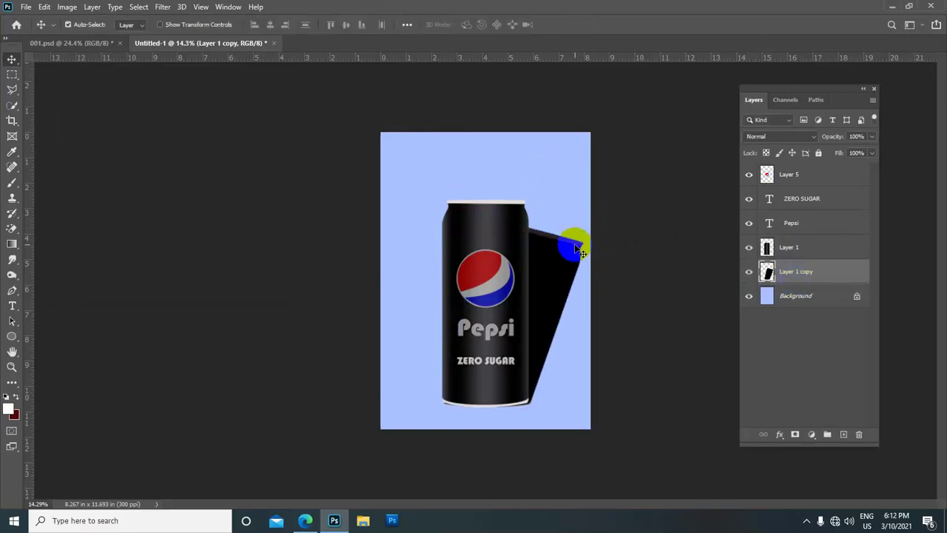
Reshape the shadow's top corners into a slant trailing right behind the can
key("ctrl+t")
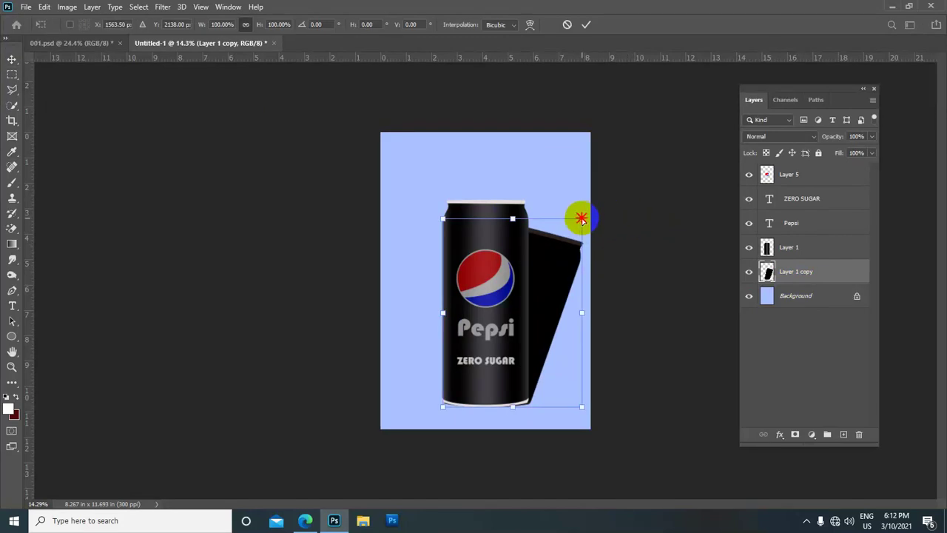
left_click_drag(582, 219, 585, 227)
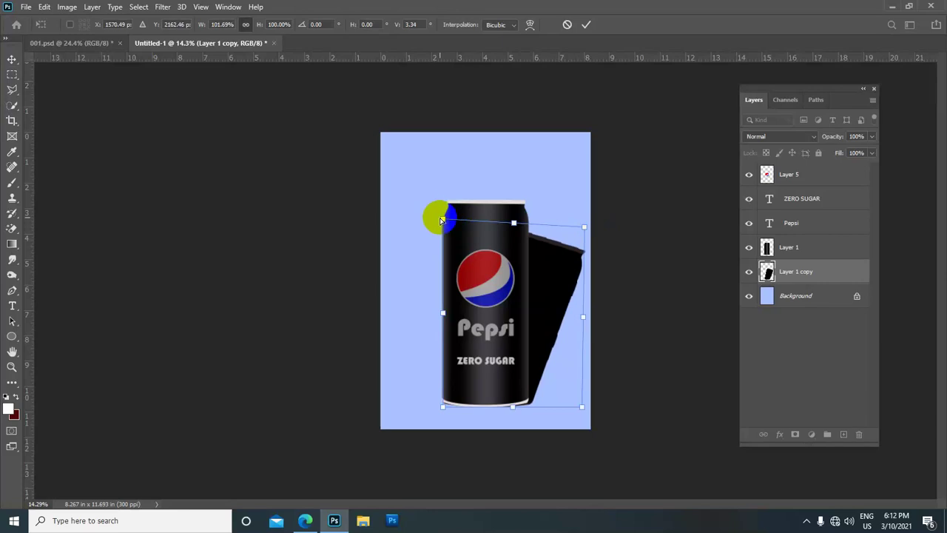
left_click_drag(440, 220, 456, 242)
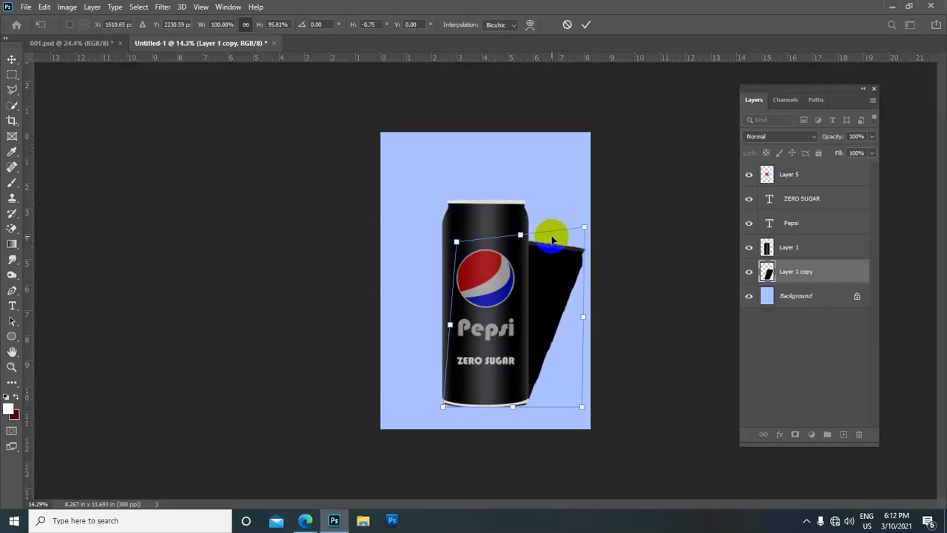
left_click_drag(587, 226, 574, 236)
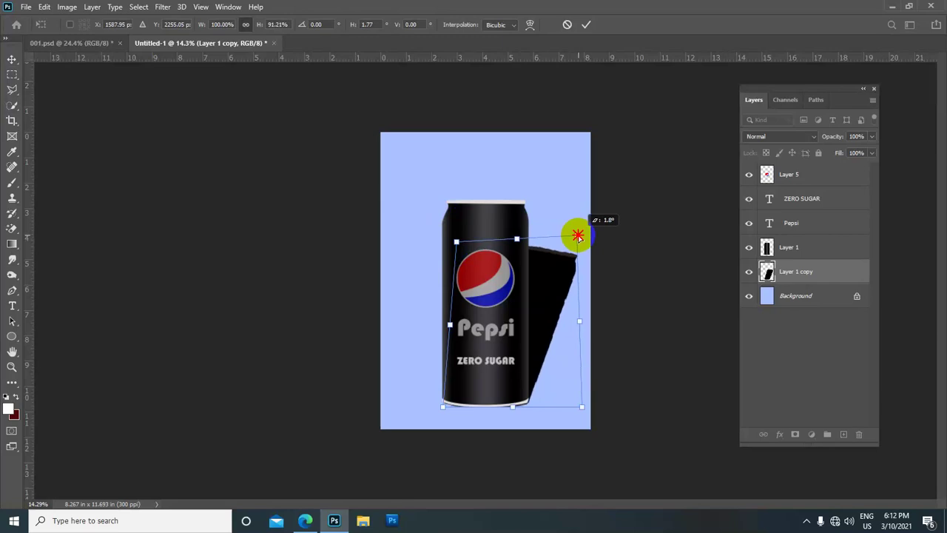
scroll(566, 204, "down", 1)
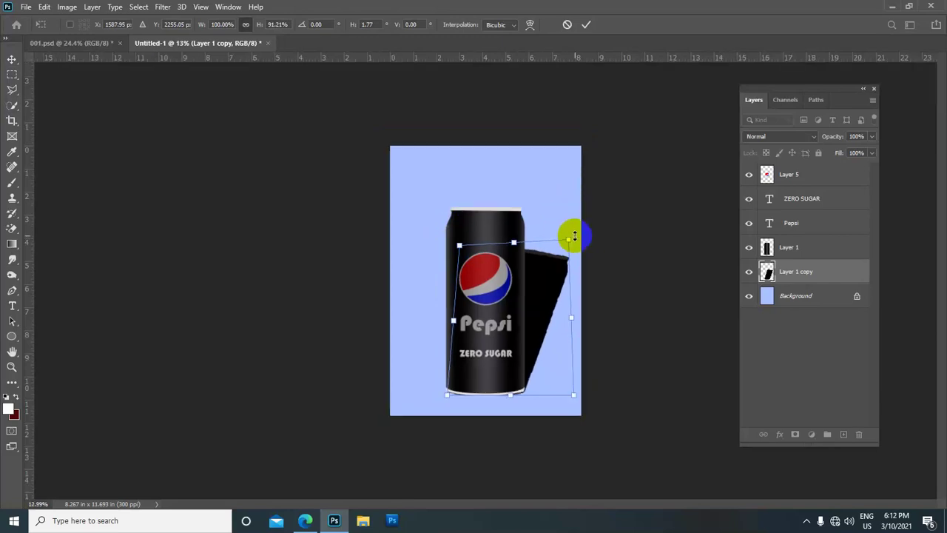
left_click_drag(566, 240, 569, 245)
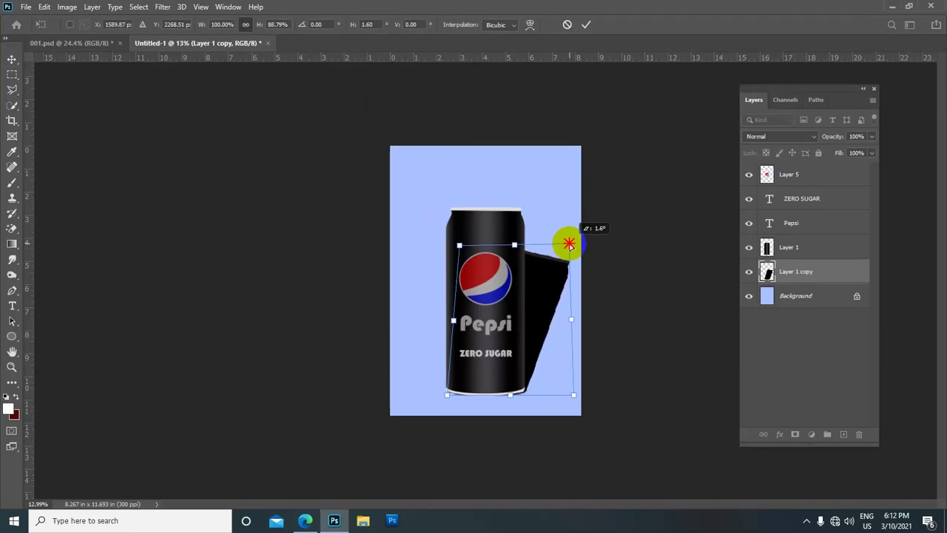
left_click(584, 26)
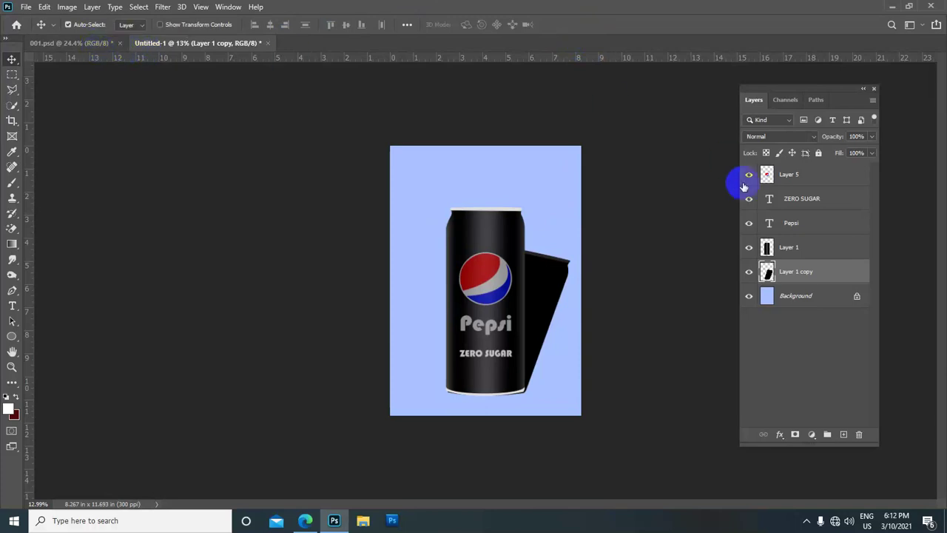
Open the smoke image 07.jpg from the Desktop
scroll(517, 253, "down", 1)
scroll(520, 259, "up", 1)
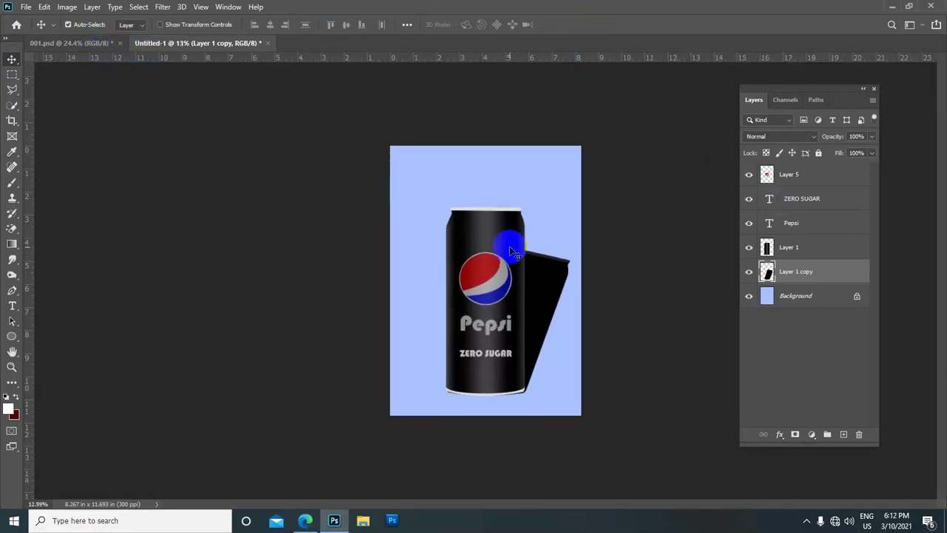
left_click(26, 7)
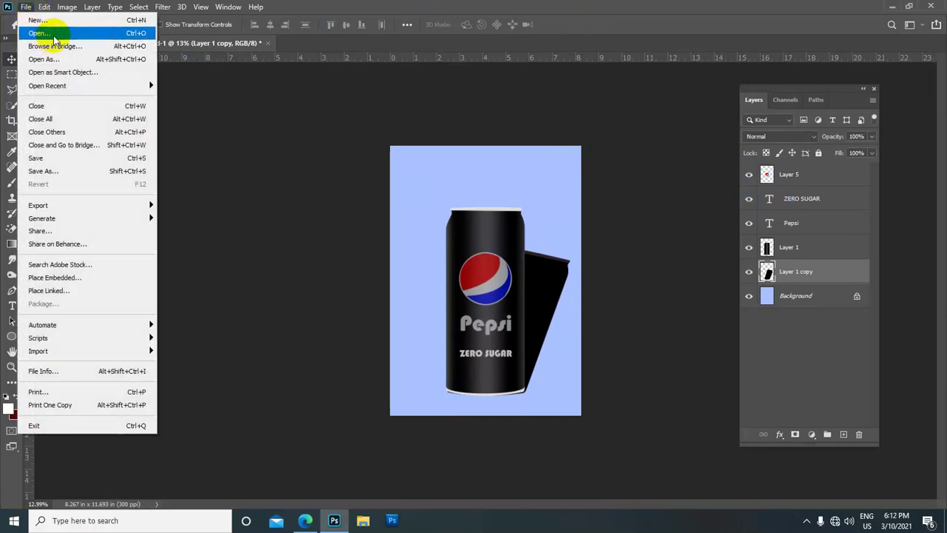
left_click(55, 37)
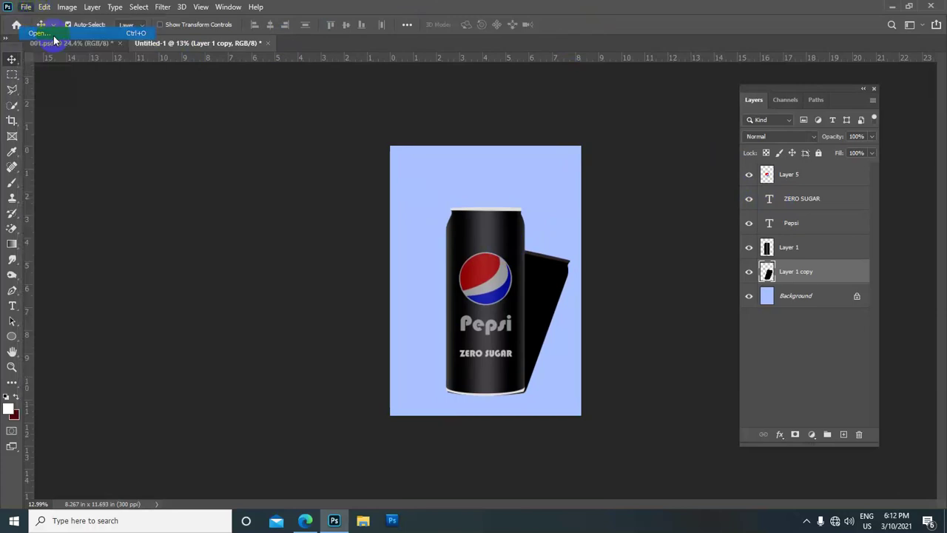
scroll(191, 152, "down", 3)
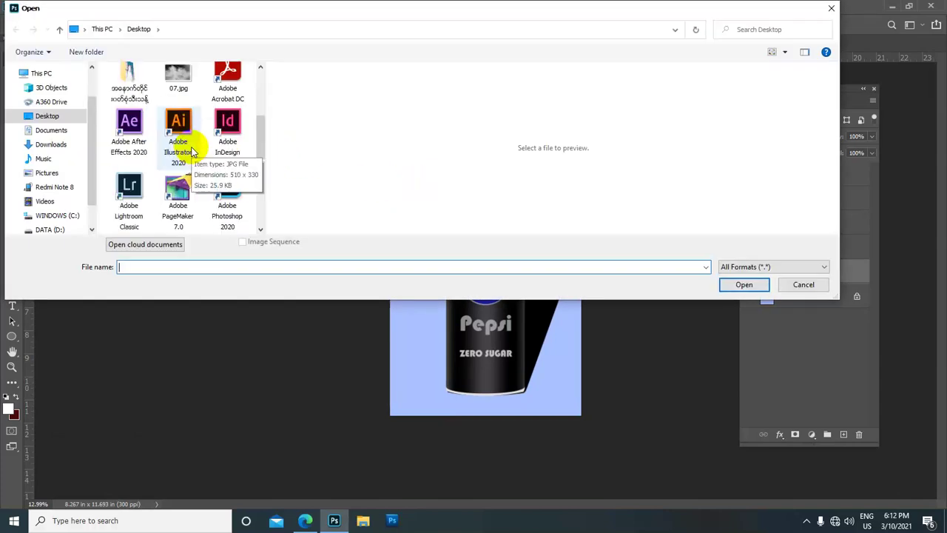
left_click(183, 86)
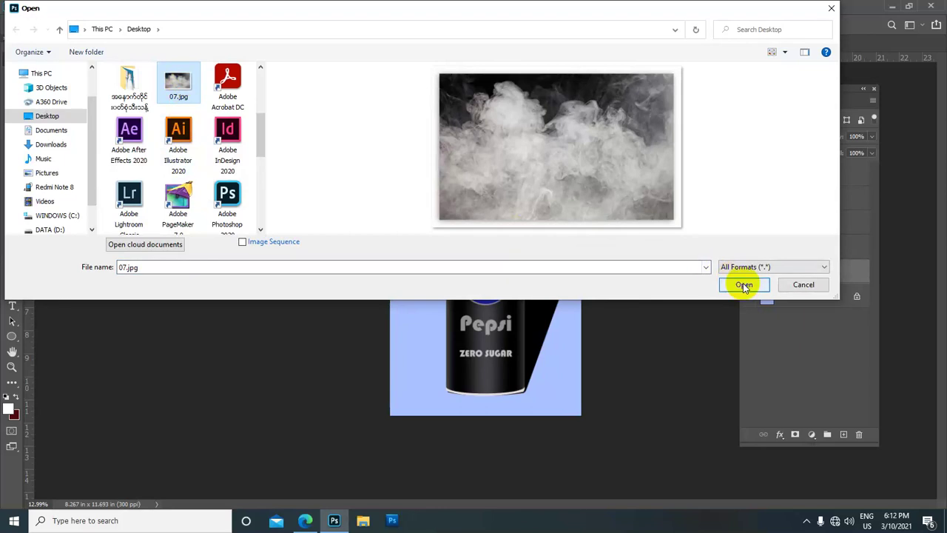
left_click(743, 284)
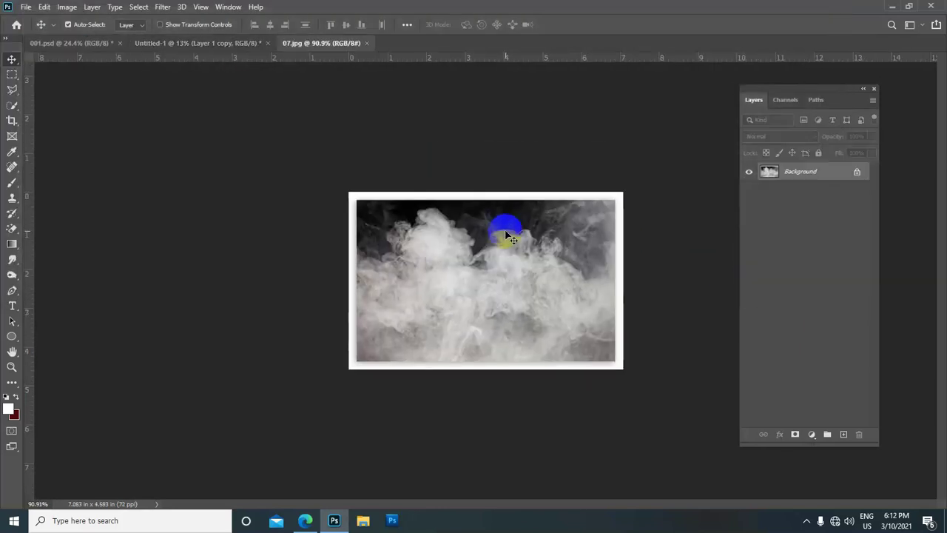
Crop the smoke image to portrait 8.268 × 11.693 in at 300 px/in
scroll(505, 215, "up", 2)
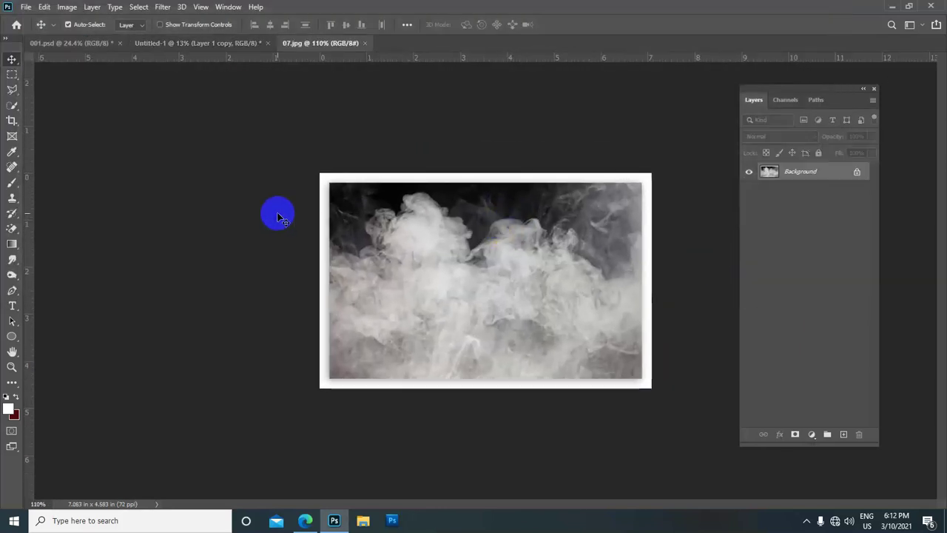
left_click(12, 120)
left_click(74, 122)
left_click(150, 25)
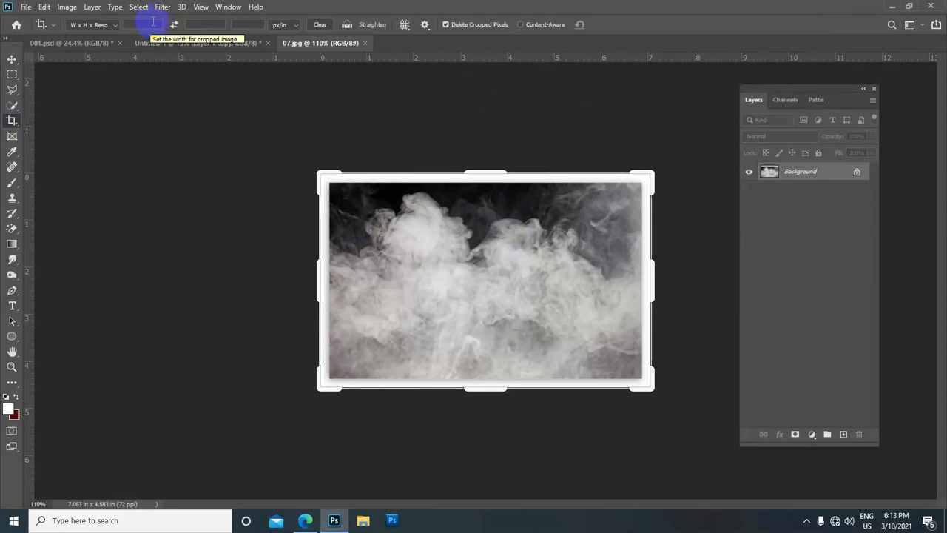
left_click(127, 23)
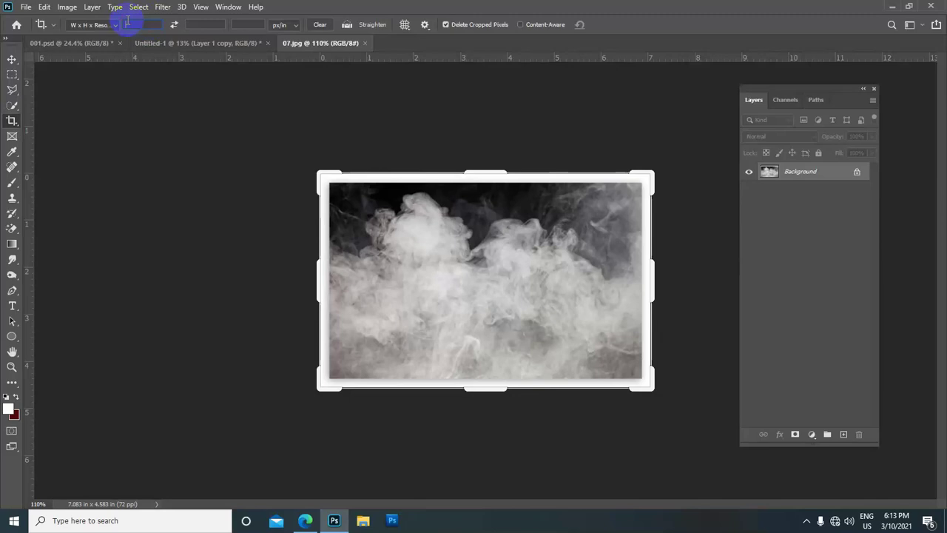
type("3")
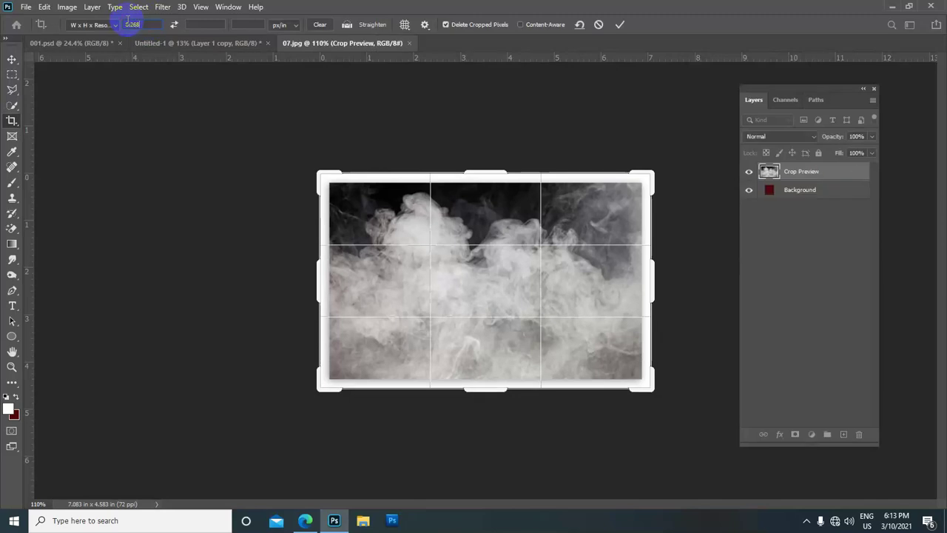
type("11")
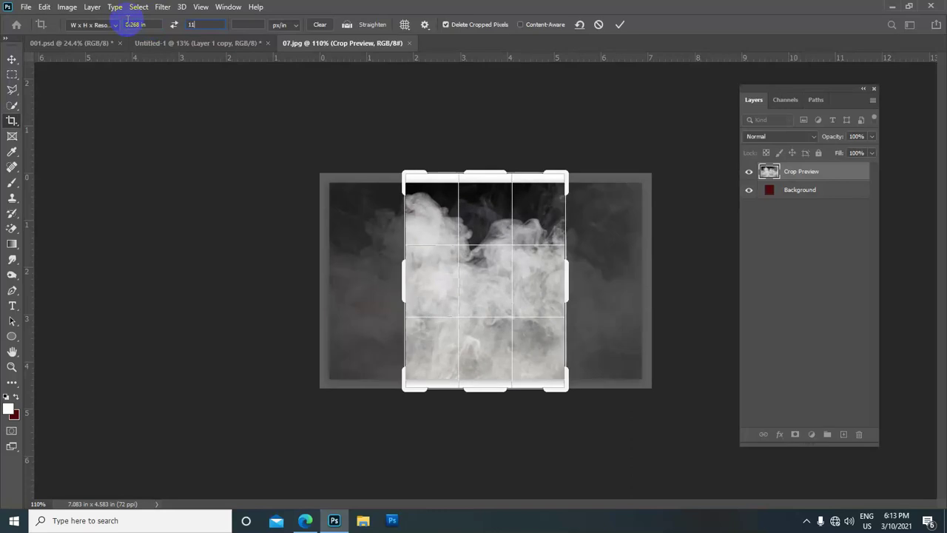
type(".693")
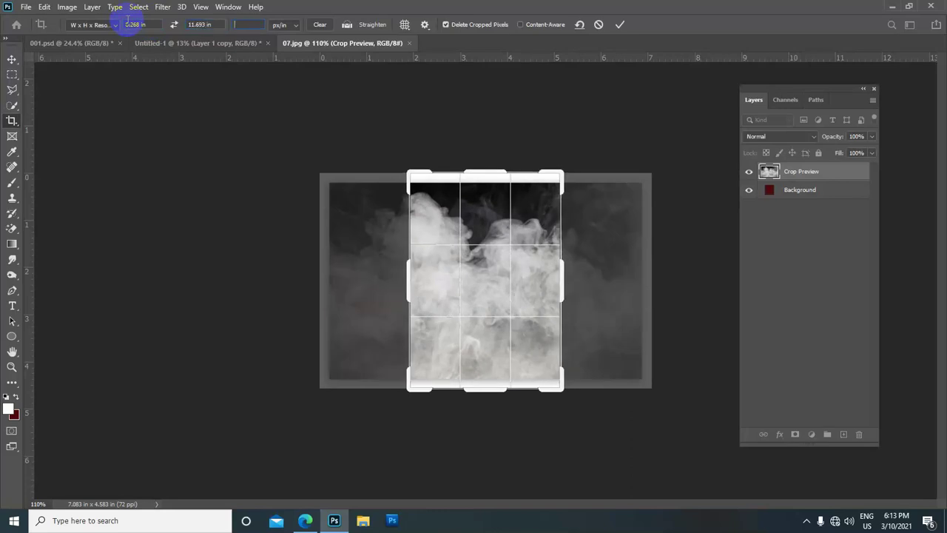
type("300")
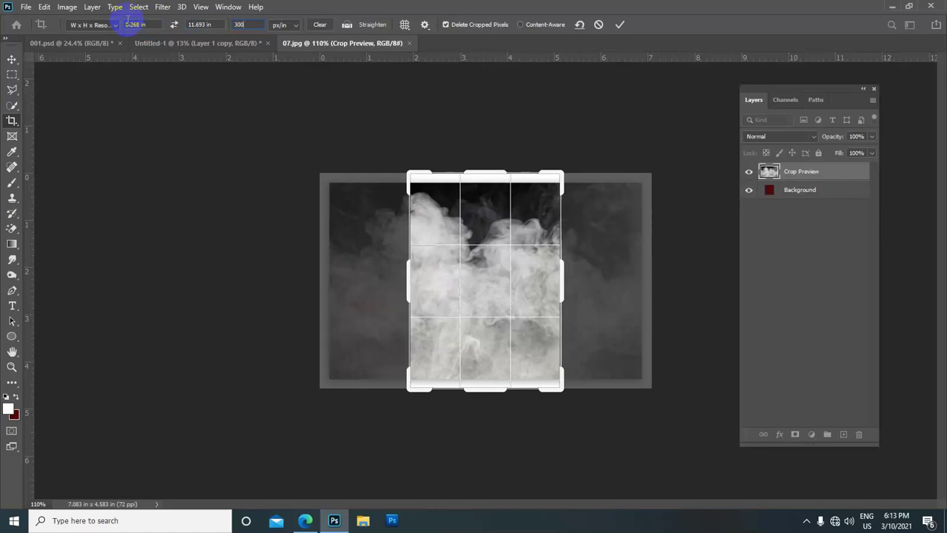
left_click(561, 173)
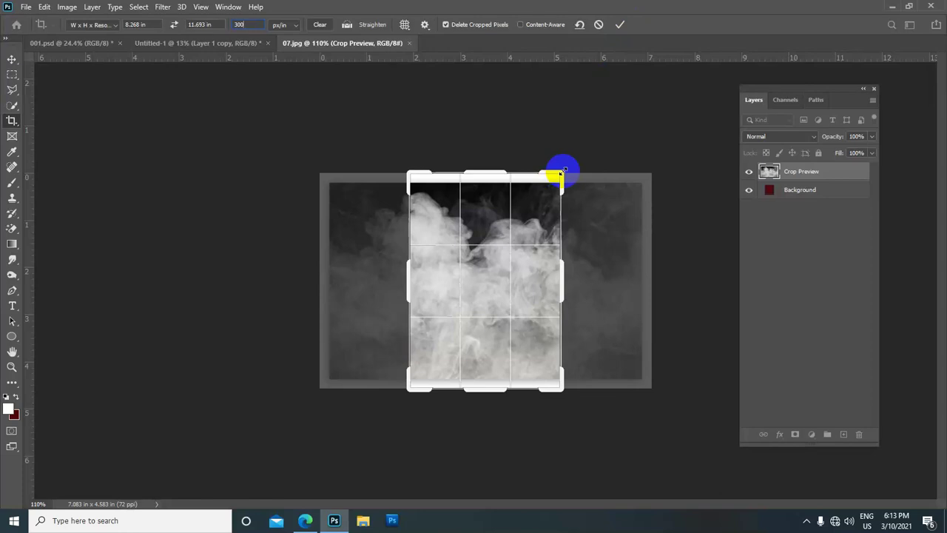
left_click_drag(561, 172, 567, 189)
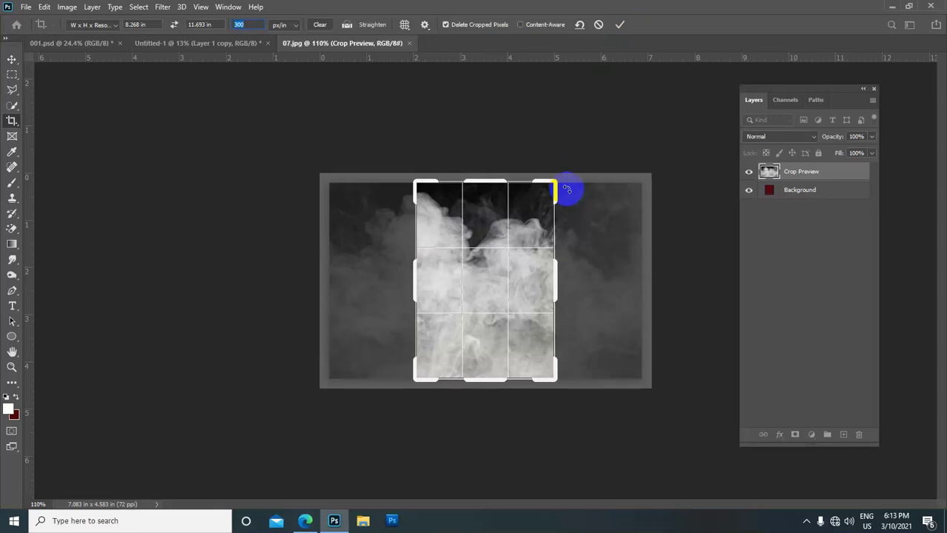
left_click(620, 26)
key("ctrl+0")
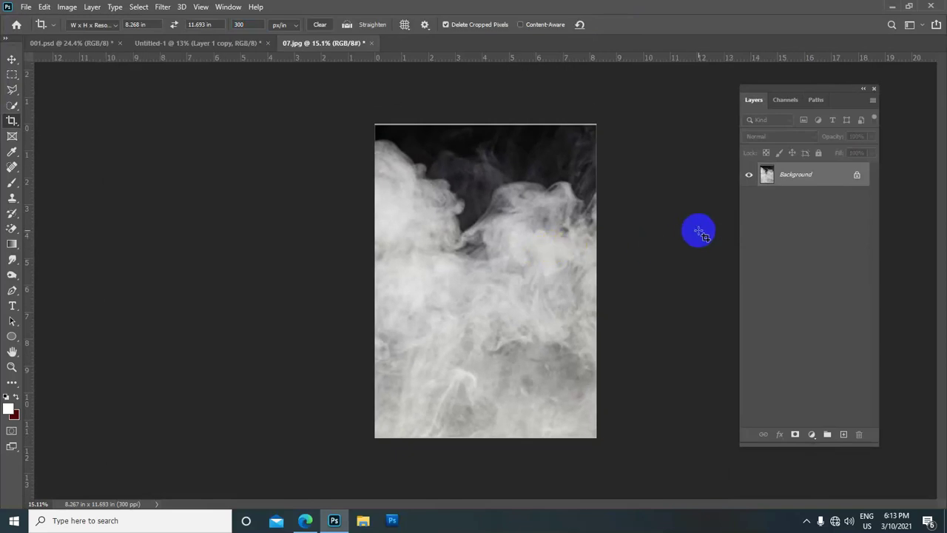
Bring the smoke into Untitled-1 as Layer 6, placed just above Background
key("v")
mouse_move(501, 262)
left_mouse_down()
mouse_move(214, 36)
mouse_move(492, 303)
mouse_move(546, 262)
left_mouse_up()
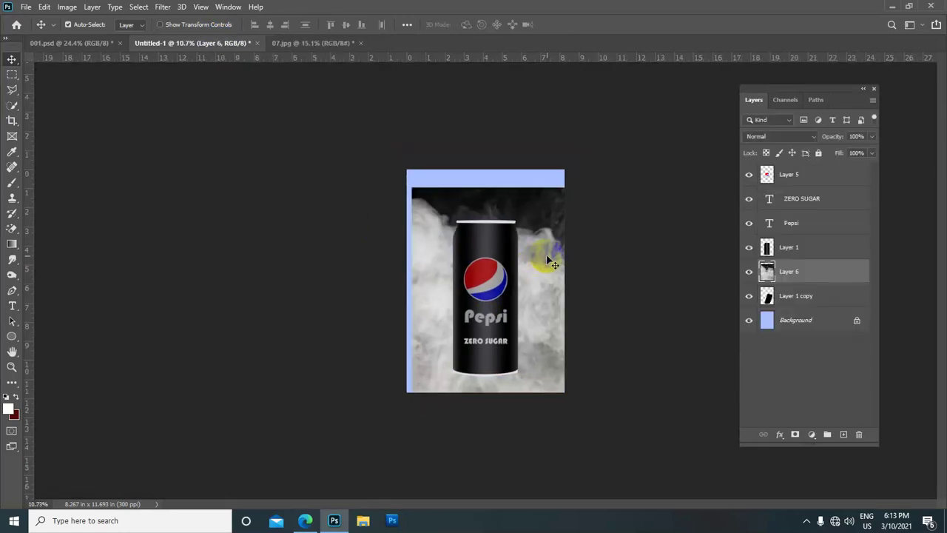
left_click_drag(798, 272, 797, 302)
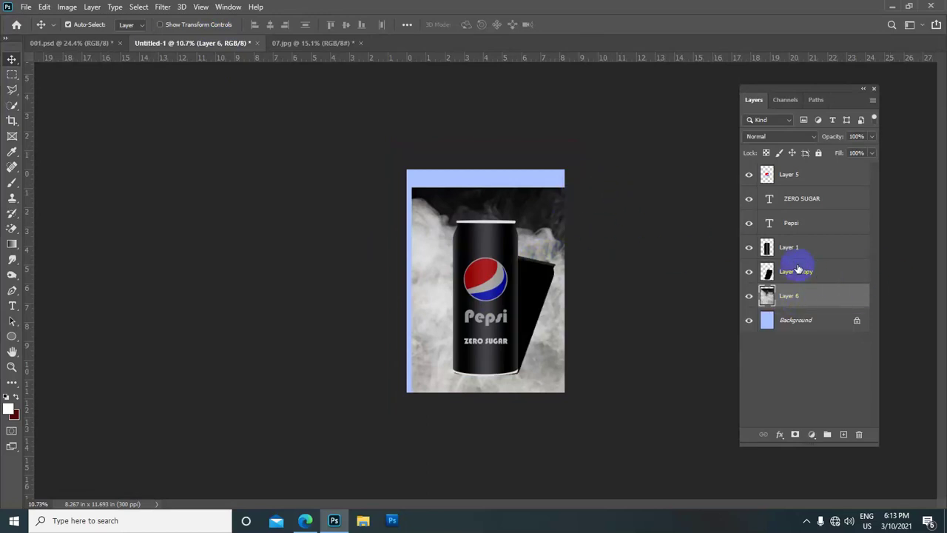
Set the Layer 1 copy shadow's opacity to 54%
left_click(796, 272)
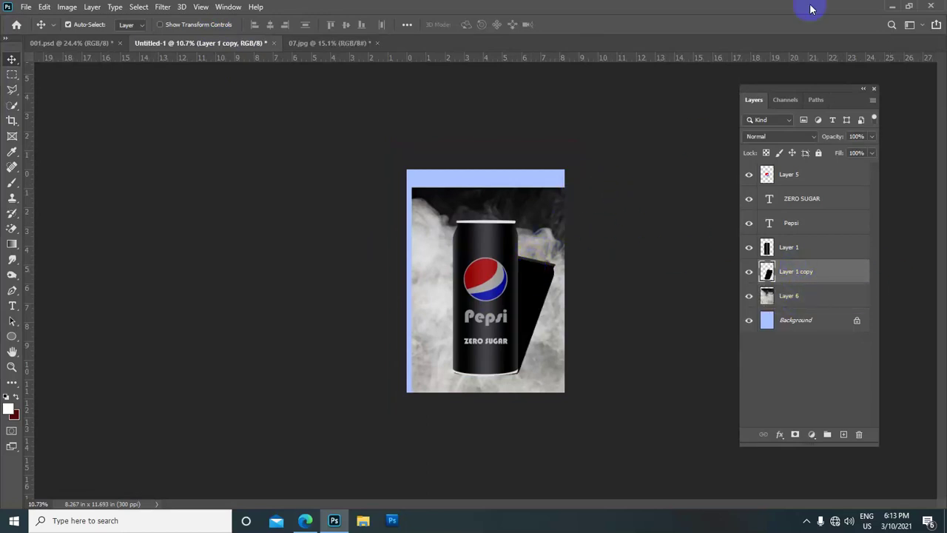
left_click_drag(842, 137, 817, 137)
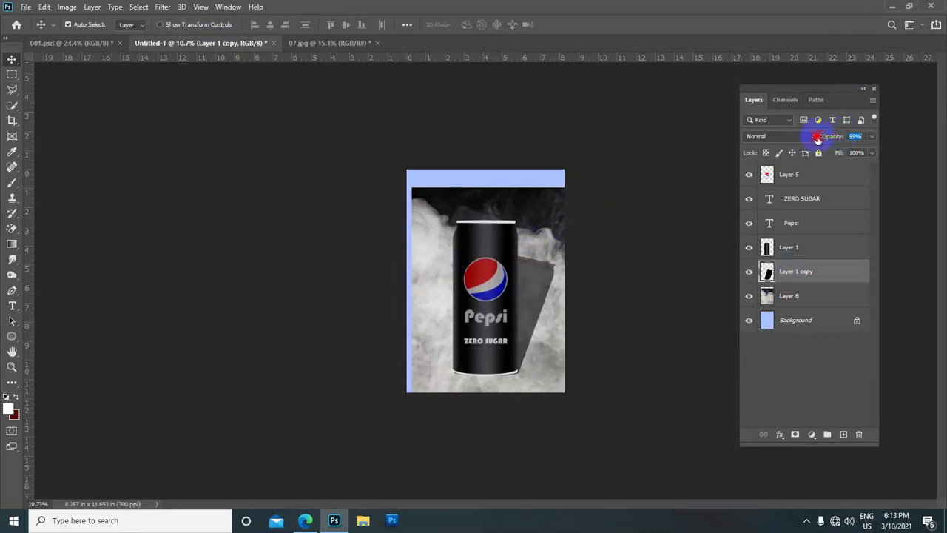
left_click_drag(816, 140, 813, 140)
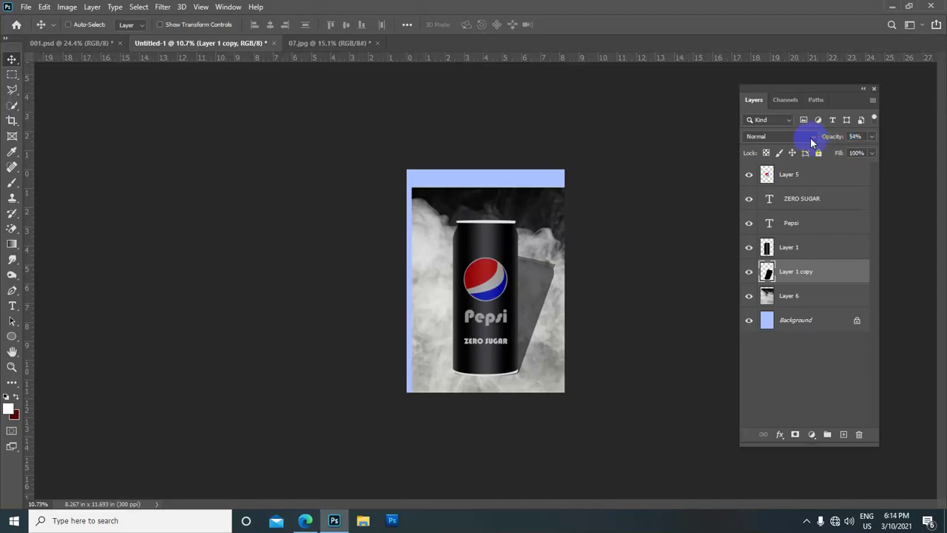
left_click(814, 296)
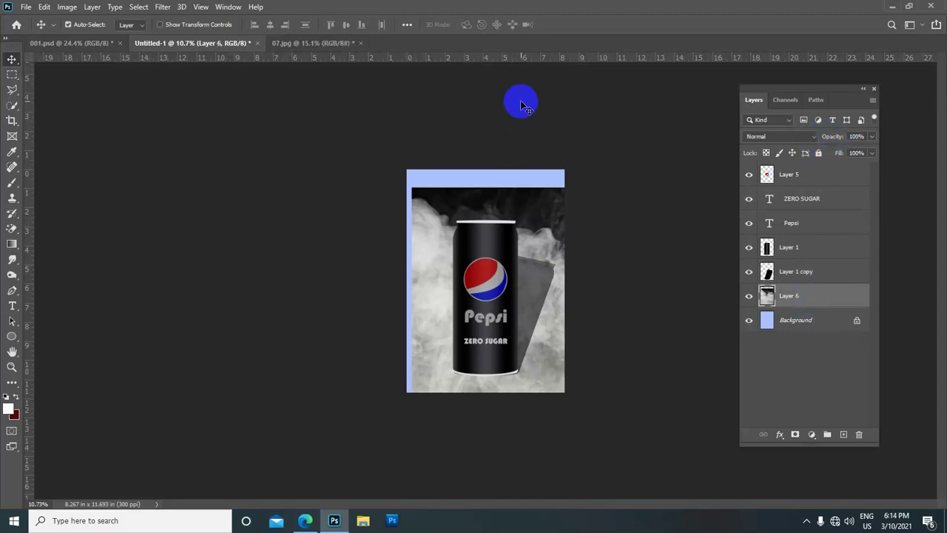
Shift the smoke layer upward so it fills the whole canvas behind the can
key("ctrl")
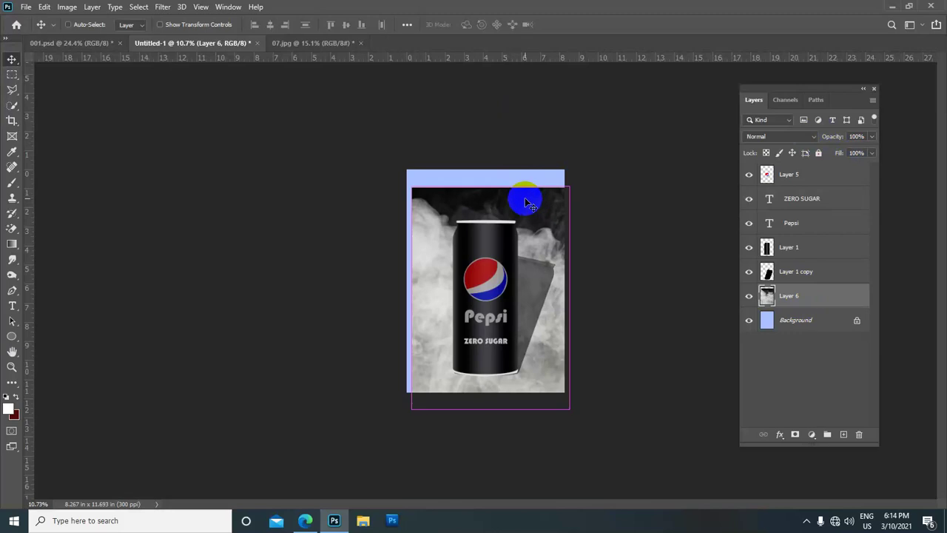
key("ctrl+t")
key("Left")
key("Left")
key("Left")
key("Left")
key("Left")
key("Left")
key("Right")
key("Right")
key("Right")
key("Right")
key("Right")
key("Right")
key("Up")
key("Up")
key("Up")
key("Up")
key("Up")
key("Up")
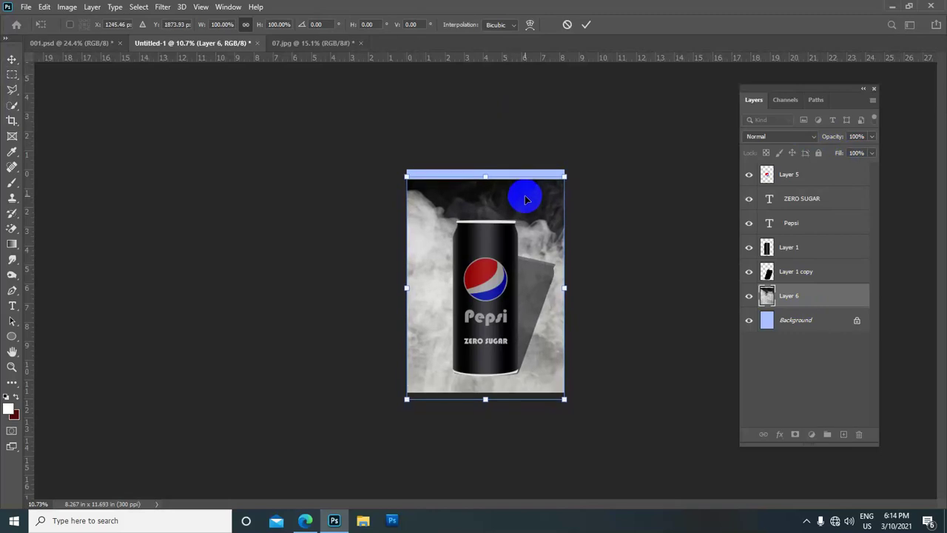
key("Up")
key("Up")
key("Up")
key("Up")
key("Up")
key("Up")
key("Up")
key("Up")
key("Up")
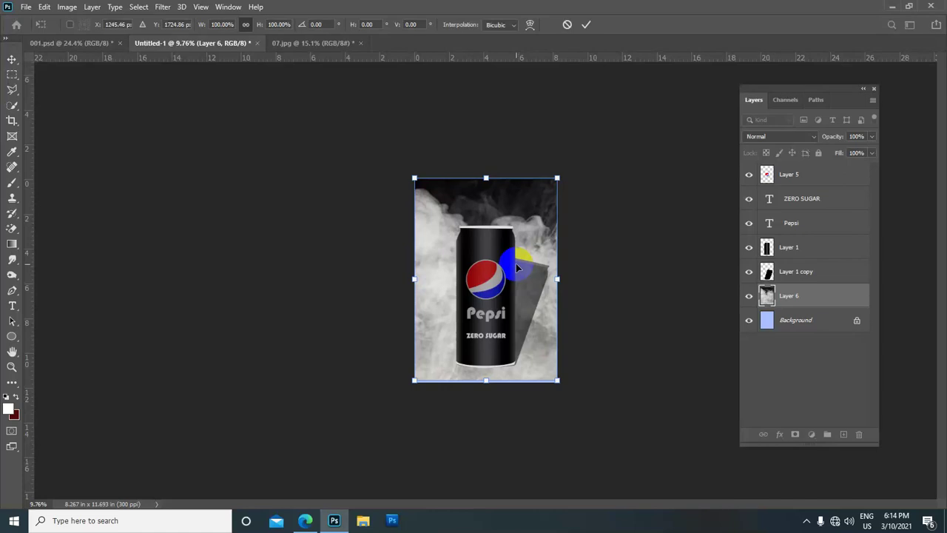
scroll(518, 268, "down", 1)
left_click_drag(518, 268, 518, 270)
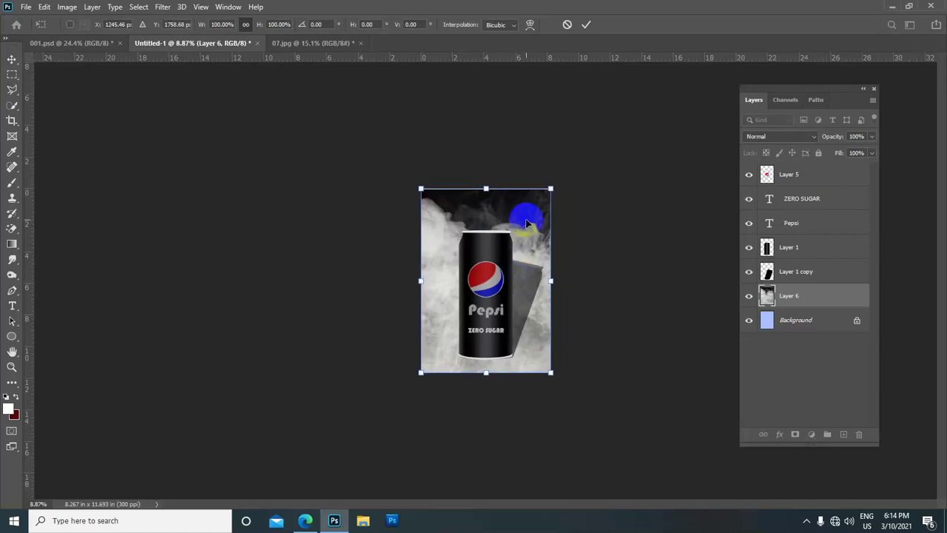
left_click(585, 25)
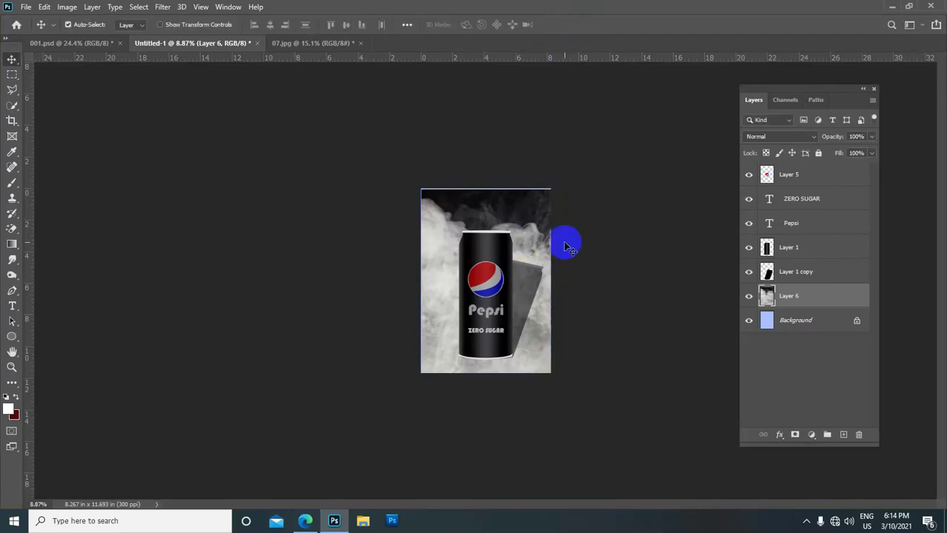
Select the can's layers, from Layer 5 down through Layer 1 copy and Layer 6
left_click(790, 176)
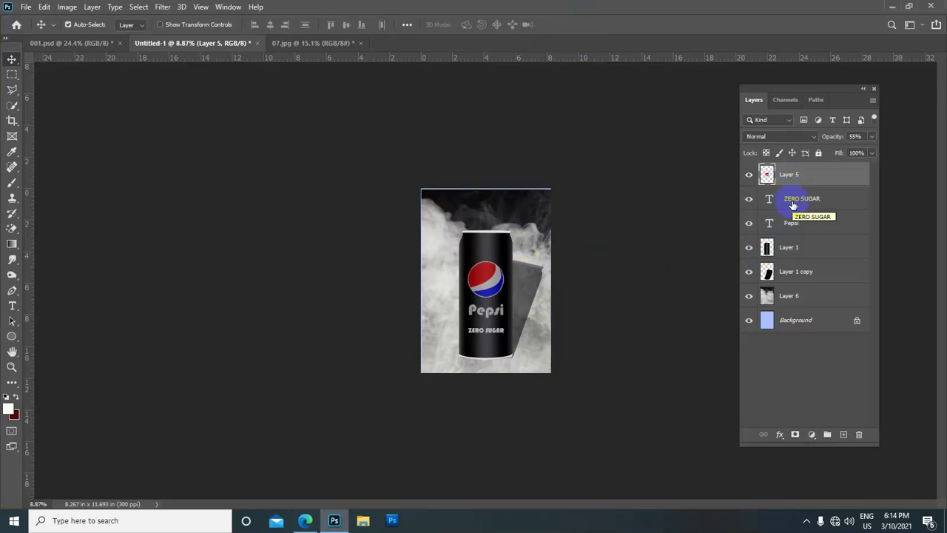
scroll(746, 197, "up", 3)
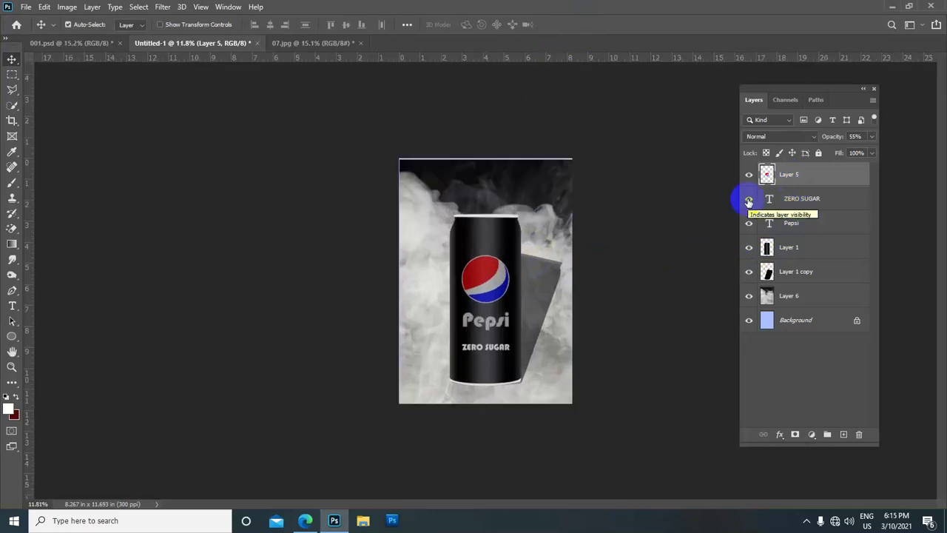
left_click(77, 43)
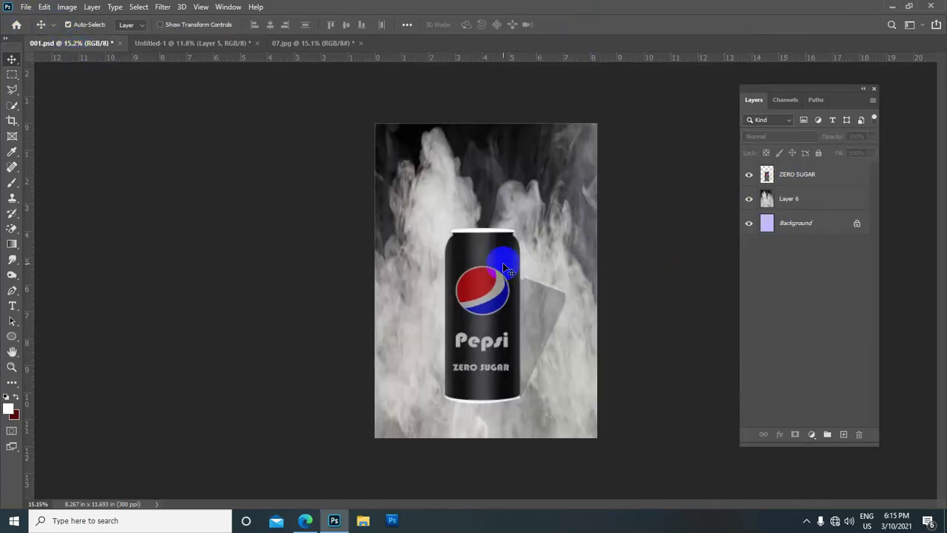
left_click(243, 43)
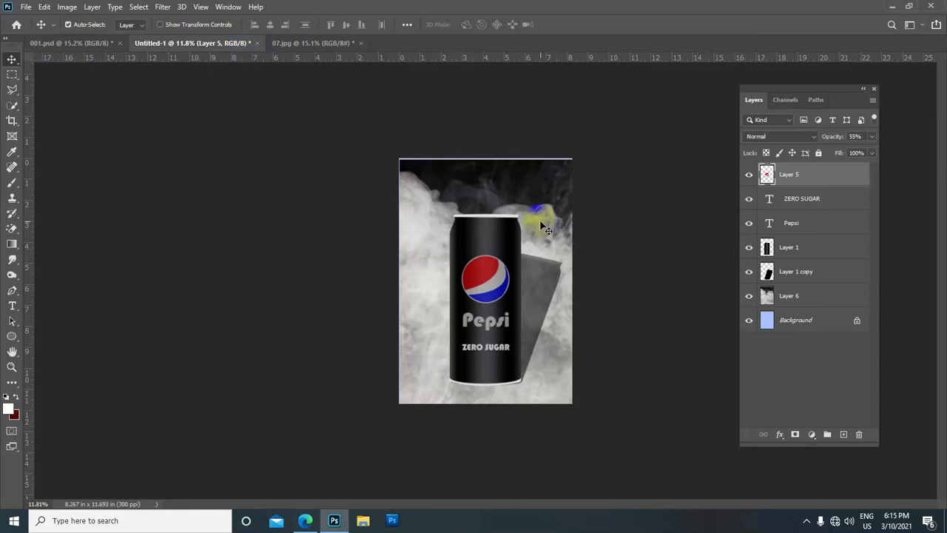
left_click(791, 201, "ctrl")
left_click(786, 219, "ctrl")
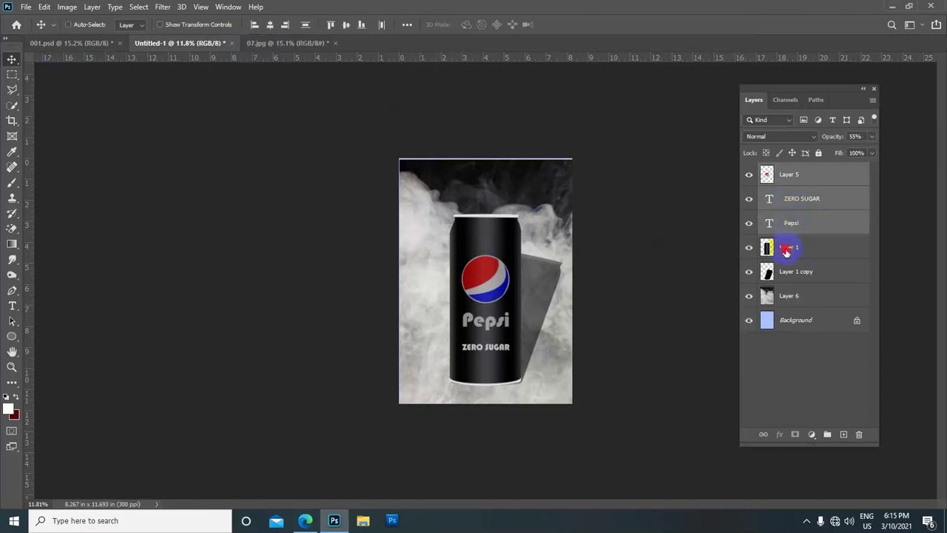
left_click(786, 247, "ctrl")
left_click(784, 281, "ctrl")
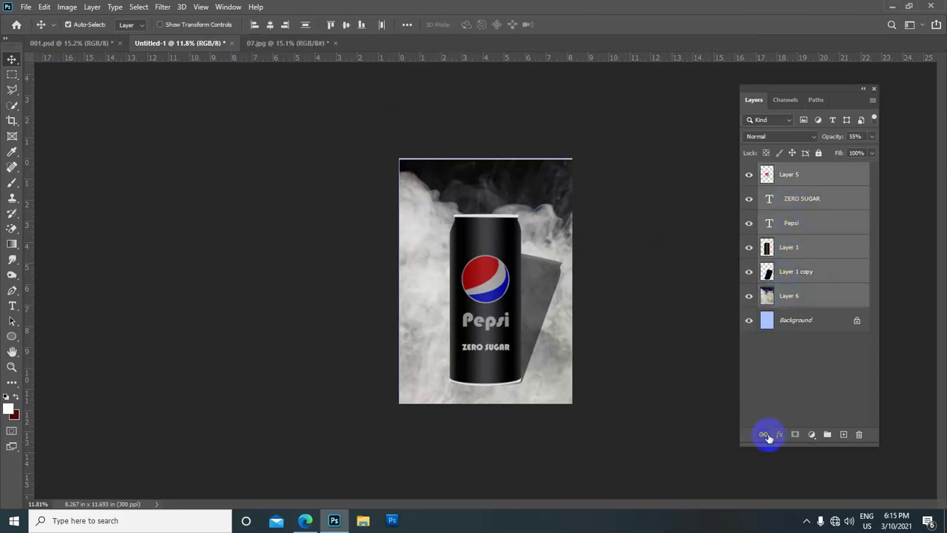
Reselect Layer 1 copy, Layer 1, Pepsi, ZERO SUGAR and Layer 5, leaving out Layer 6, and link them
left_click(790, 301)
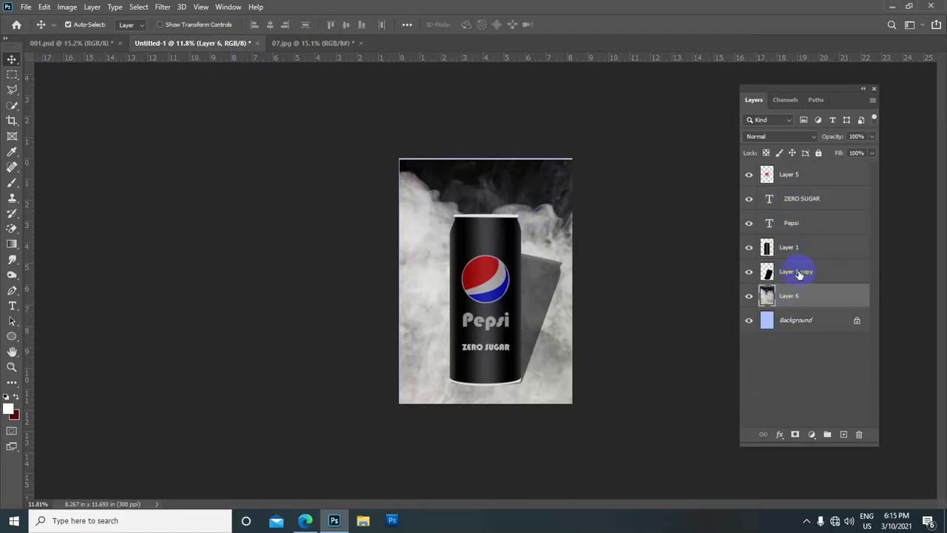
left_click(802, 272)
left_click(791, 249, "ctrl")
left_click(790, 223, "ctrl")
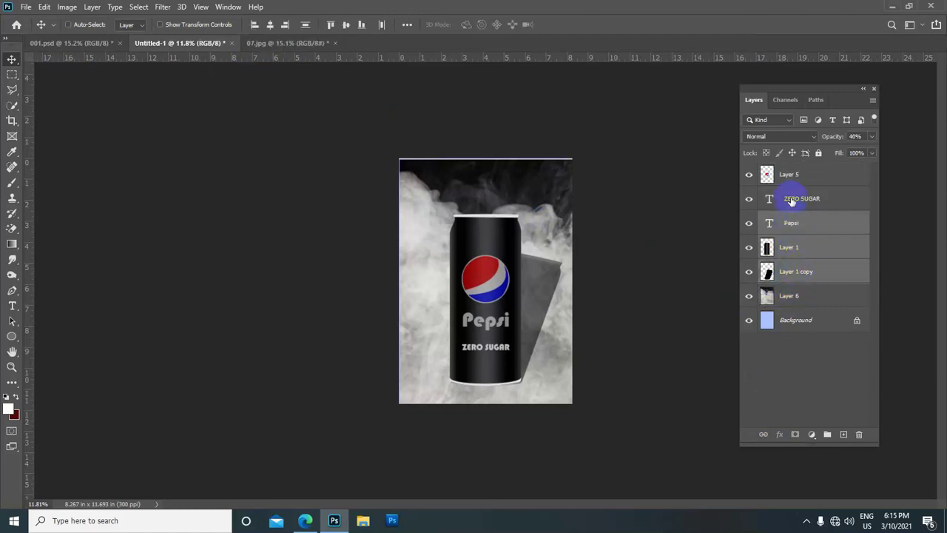
left_click(788, 199, "ctrl")
left_click(787, 174, "ctrl")
left_click(764, 433)
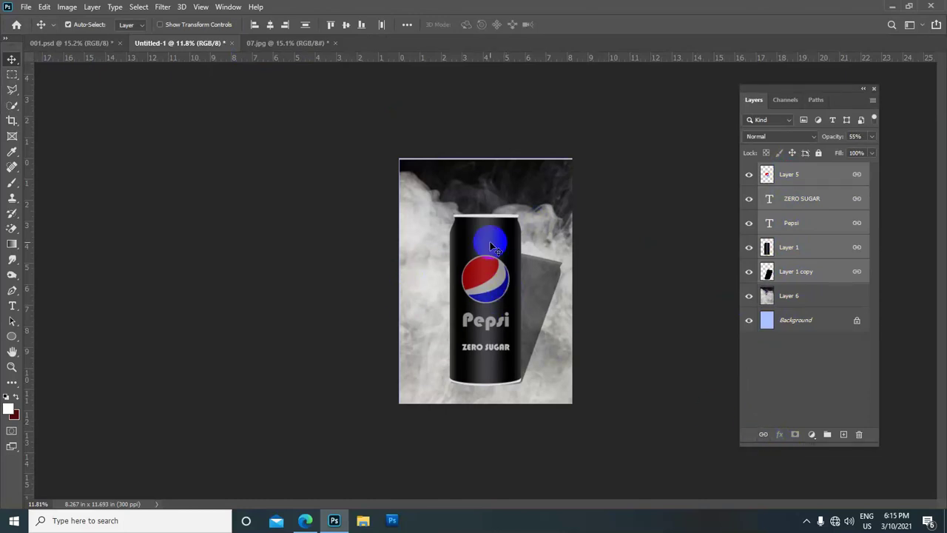
Shorten the linked can group to about 88% height, move it lower, and commit
key("ctrl+t")
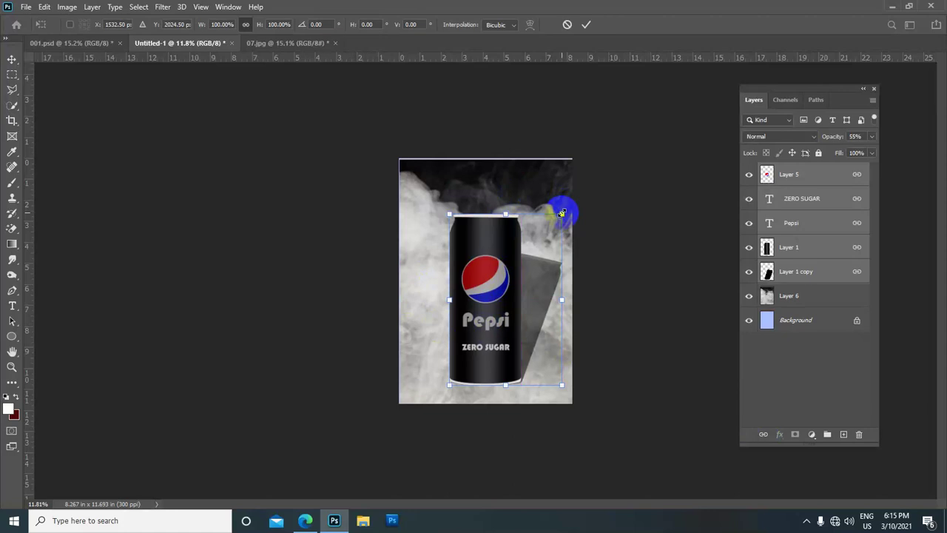
left_click_drag(562, 213, 562, 221)
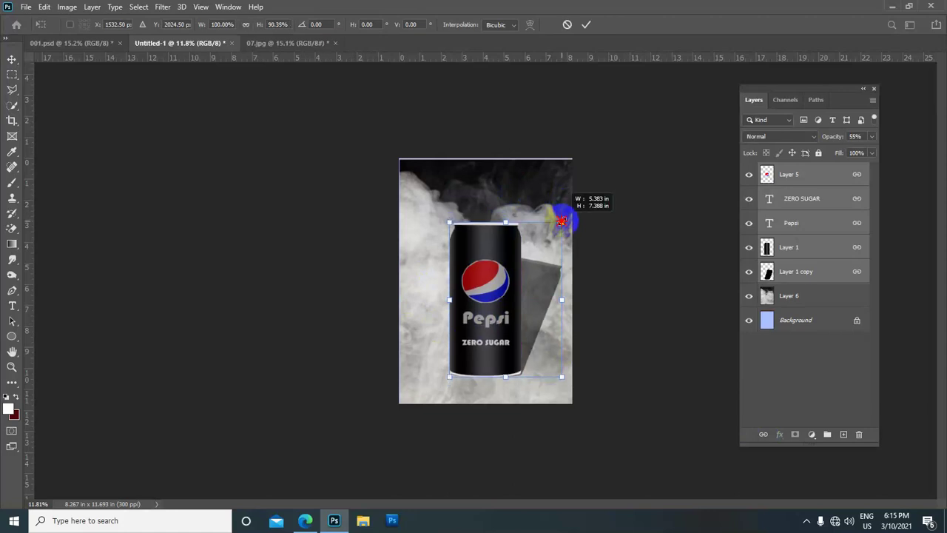
left_click_drag(561, 220, 561, 223)
scroll(539, 272, "up", 1)
scroll(537, 276, "up", 2)
key("shift+Down")
key("shift+Down")
key("shift+Down")
key("shift+Down")
key("shift+Down")
key("shift+Down")
key("shift+Down")
key("shift+Down")
key("shift+Down")
key("shift+Down")
key("shift+Down")
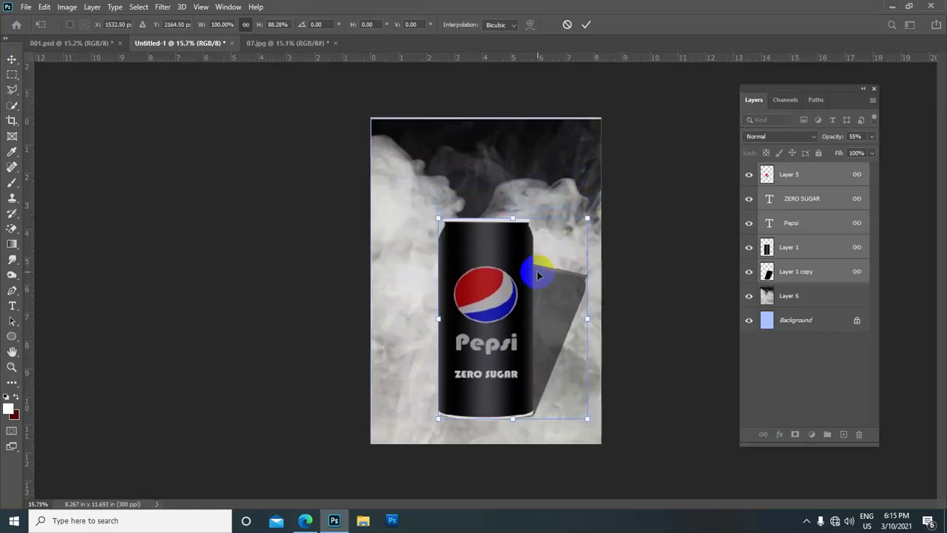
key("Down")
scroll(556, 248, "down", 1)
scroll(560, 247, "down", 2)
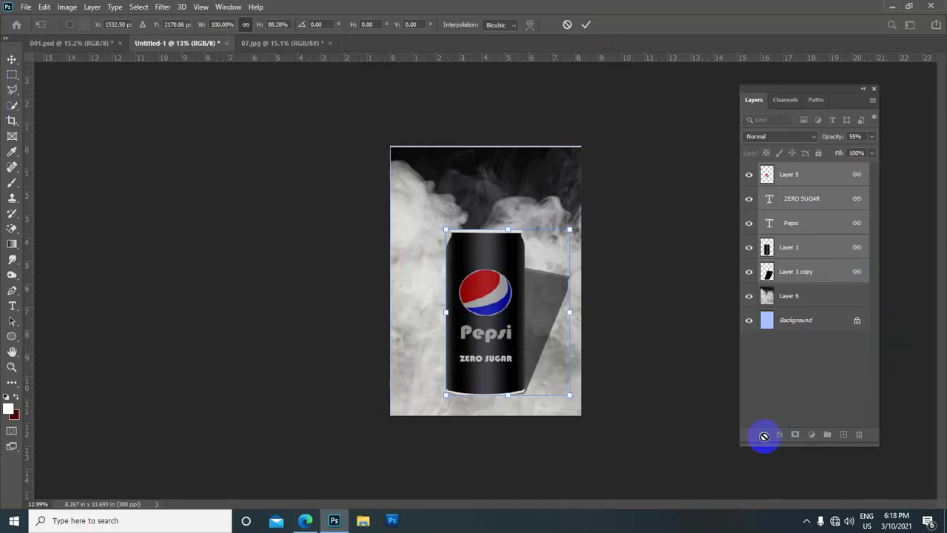
left_click(585, 24)
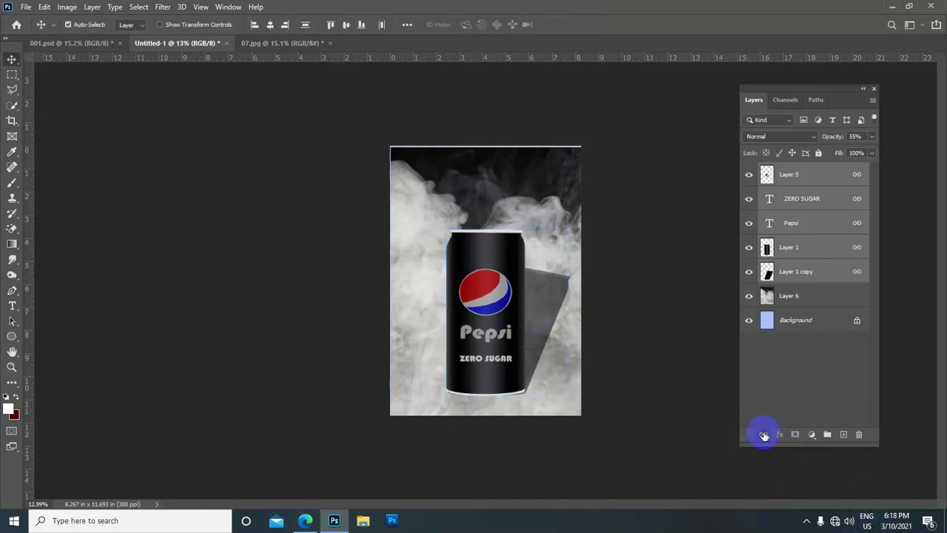
key("ctrl+minus")
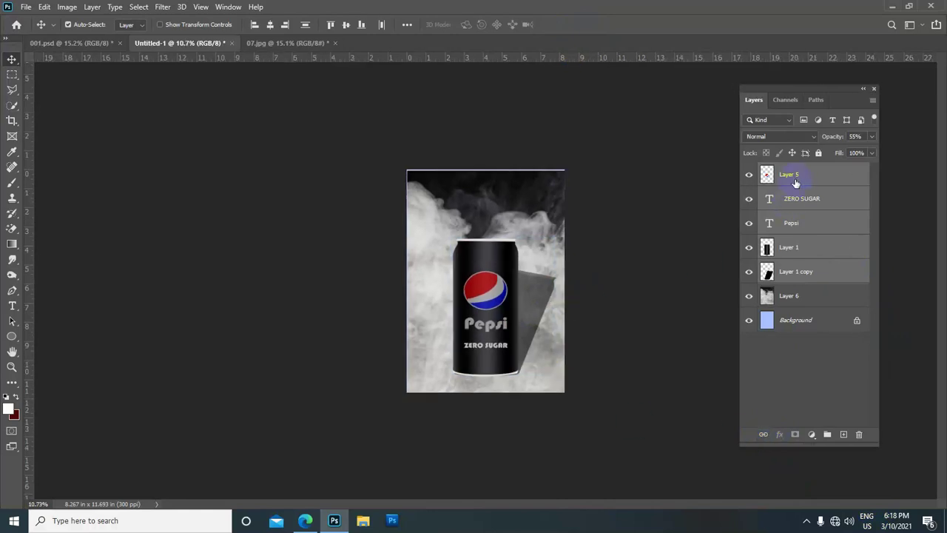
Save the document to the Desktop as Pepsi in Photoshop (*.PSD) format
left_click(795, 183)
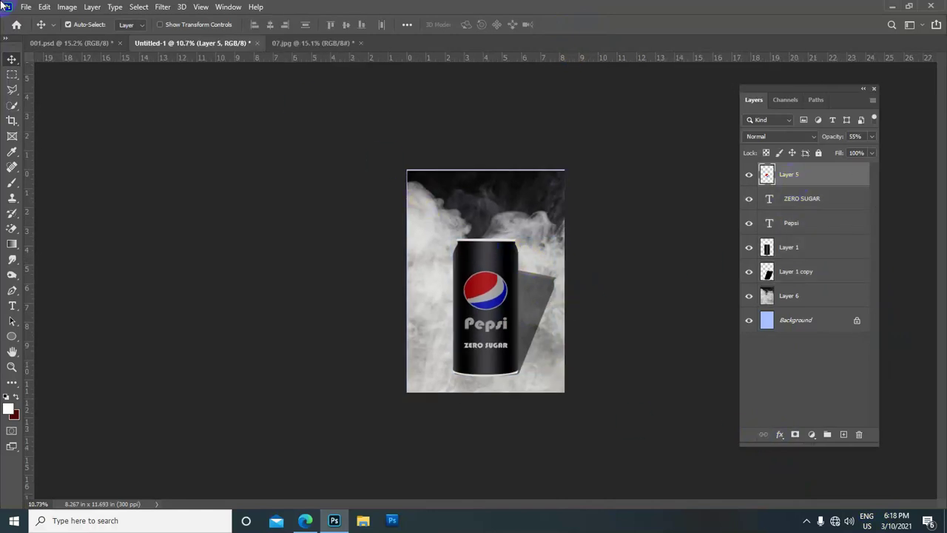
left_click(26, 7)
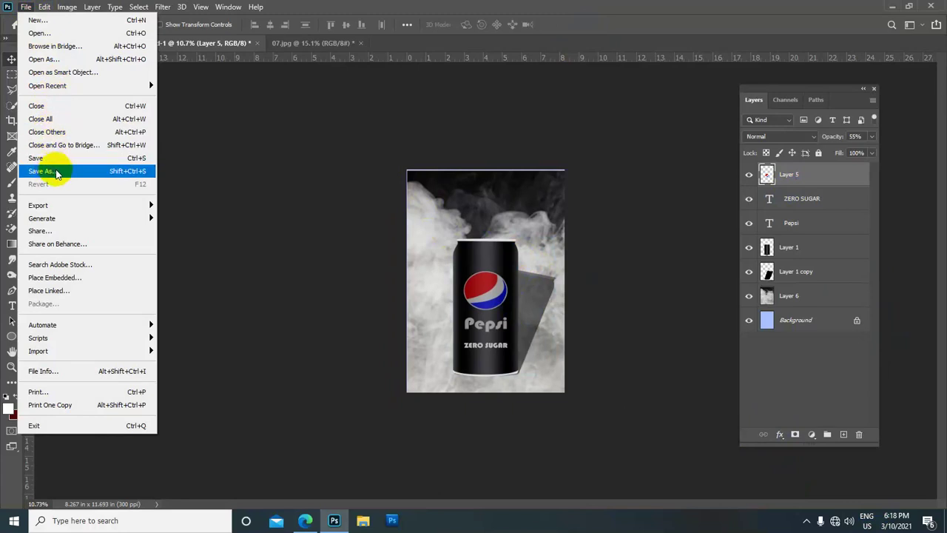
left_click(55, 174)
left_click(482, 363)
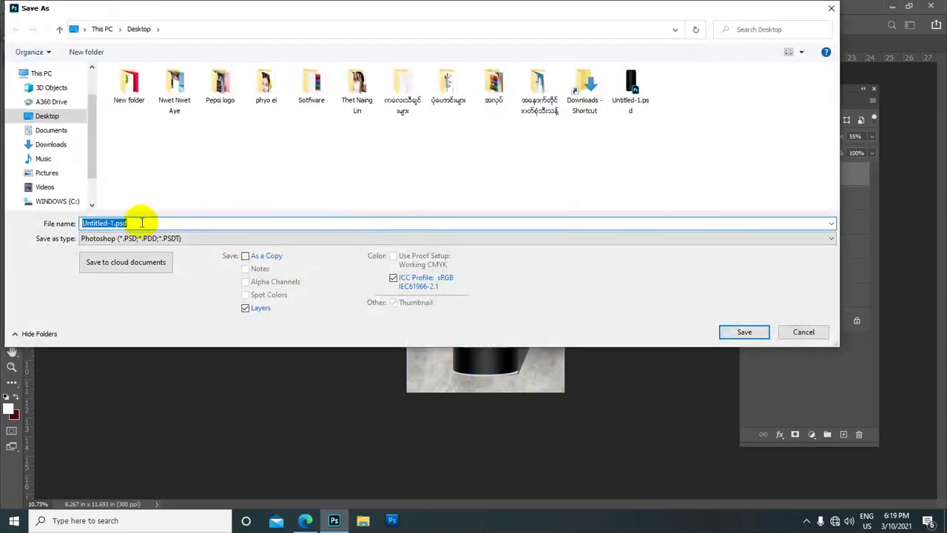
type("P")
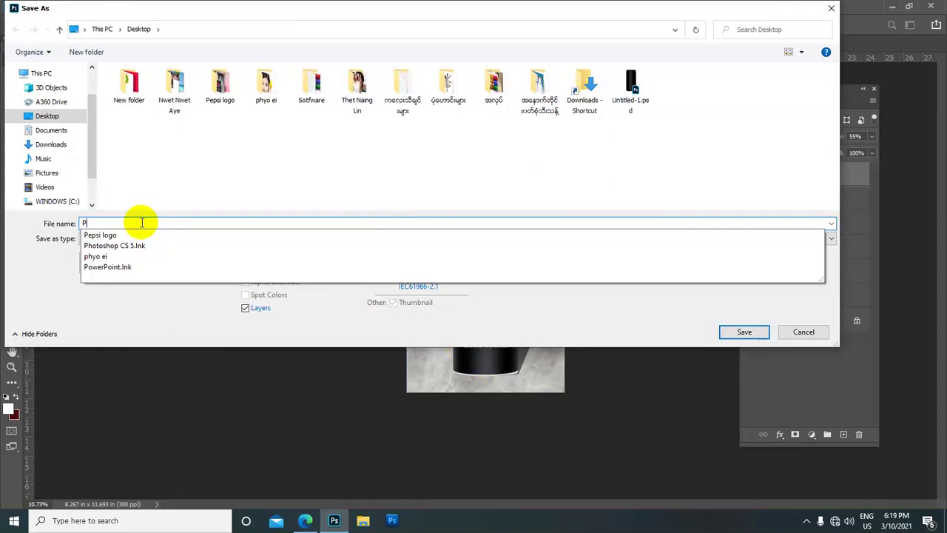
type("epsi")
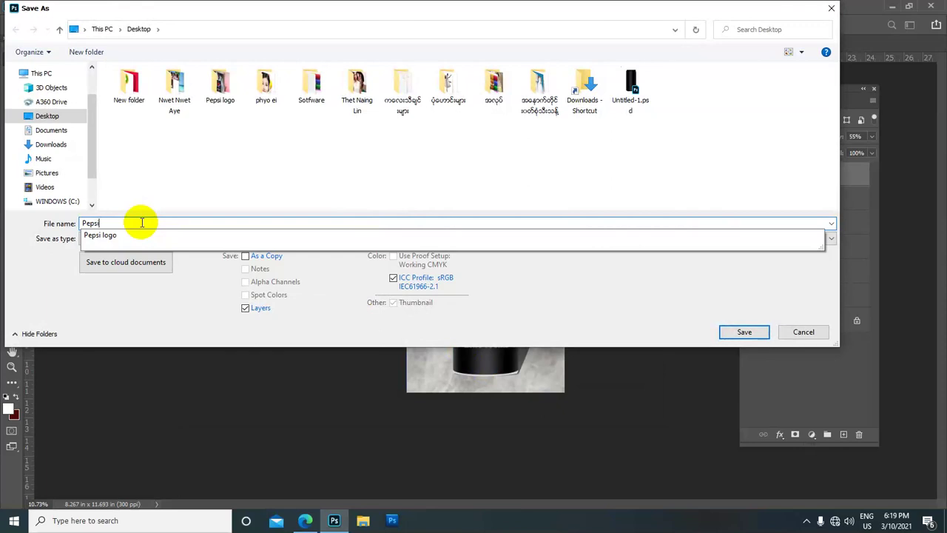
left_click(73, 241)
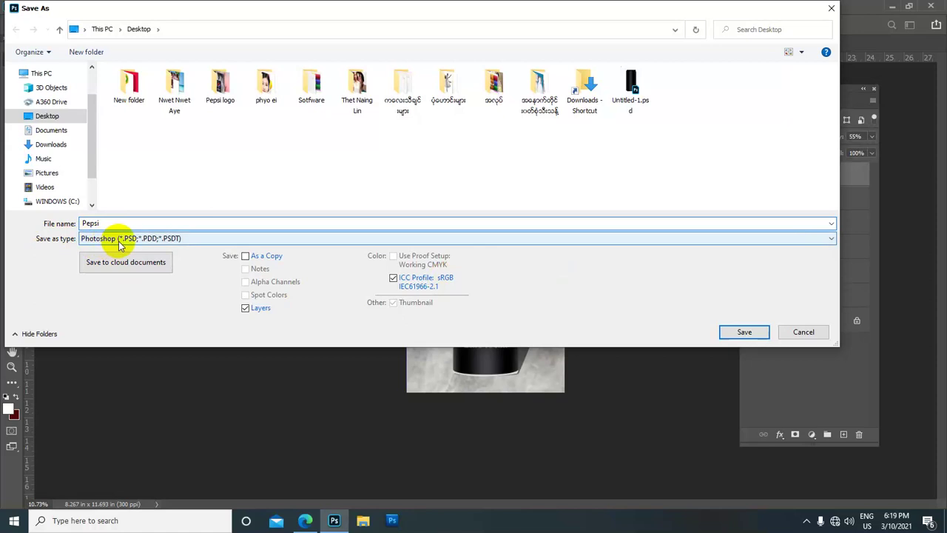
left_click(186, 240)
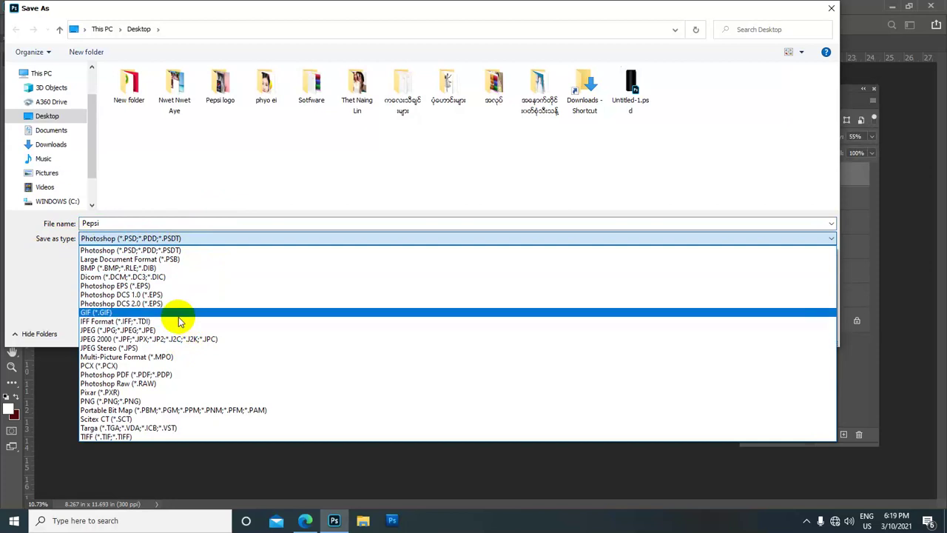
left_click(209, 249)
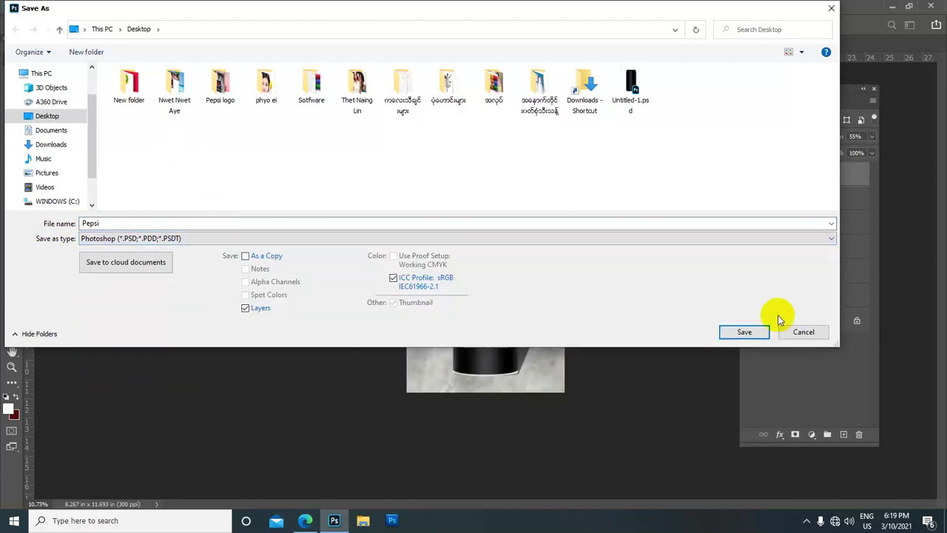
left_click(744, 333)
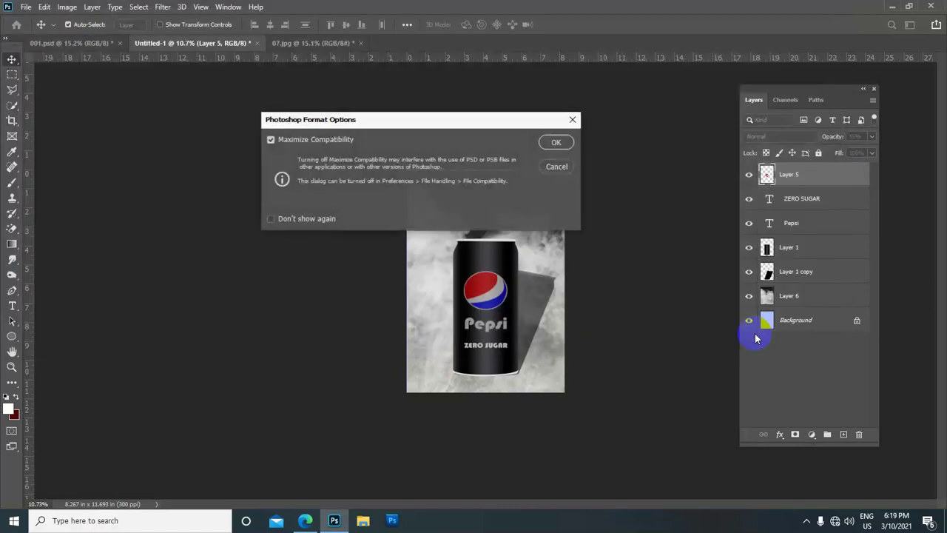
Confirm Maximize Compatibility, then glance at 001.psd and return to Pepsi.psd
left_click(555, 142)
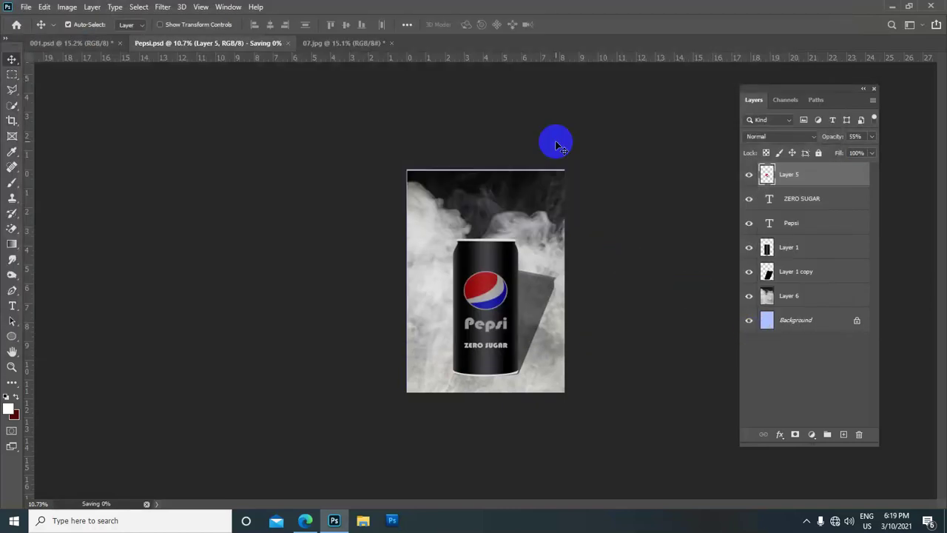
scroll(509, 215, "up", 3)
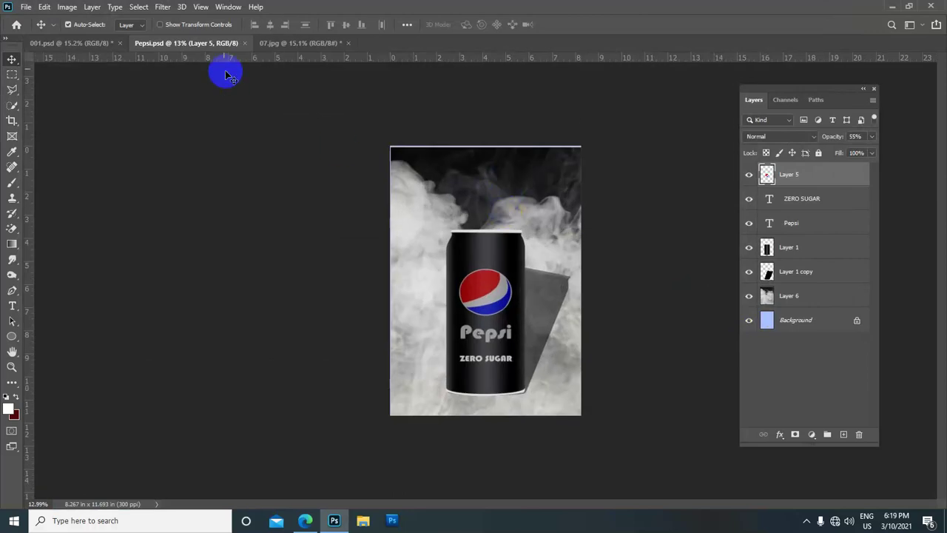
left_click(59, 42)
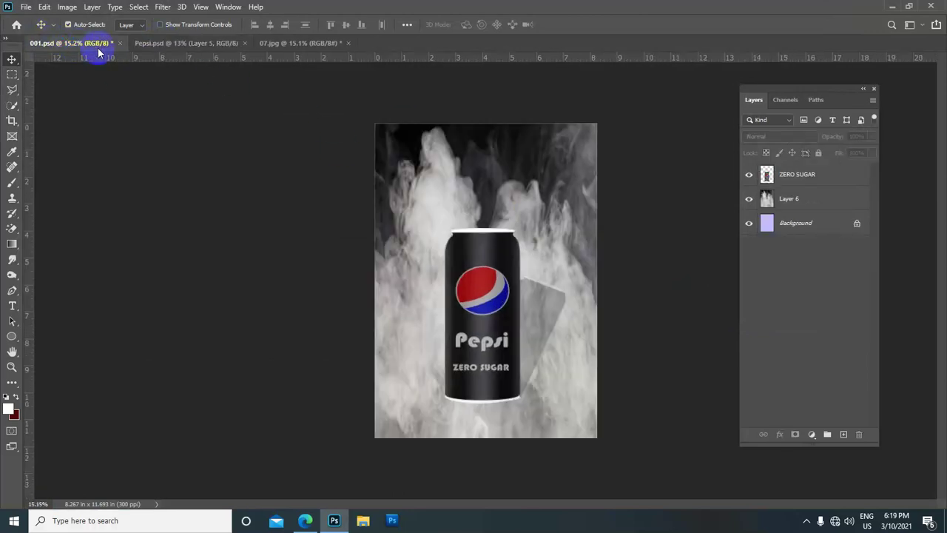
left_click(160, 44)
scroll(488, 244, "down", 3)
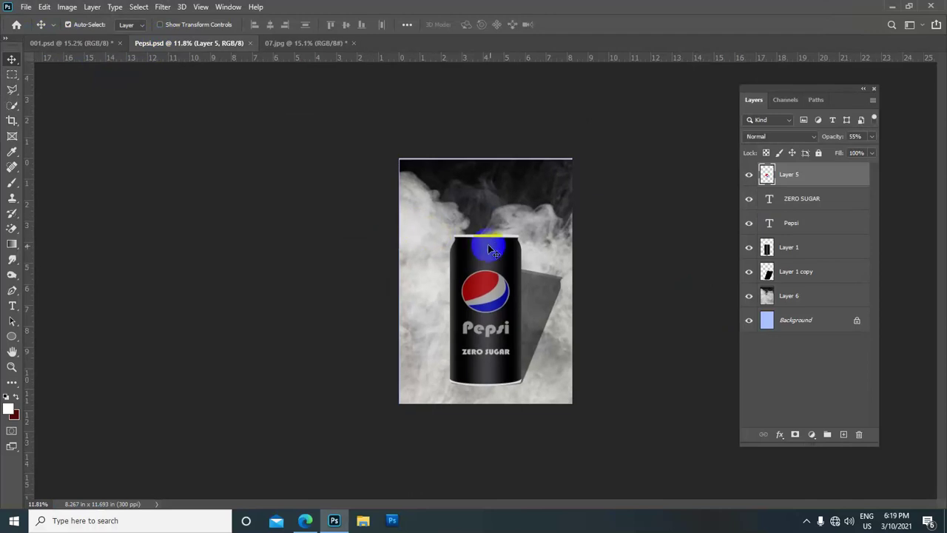
scroll(504, 261, "up", 2)
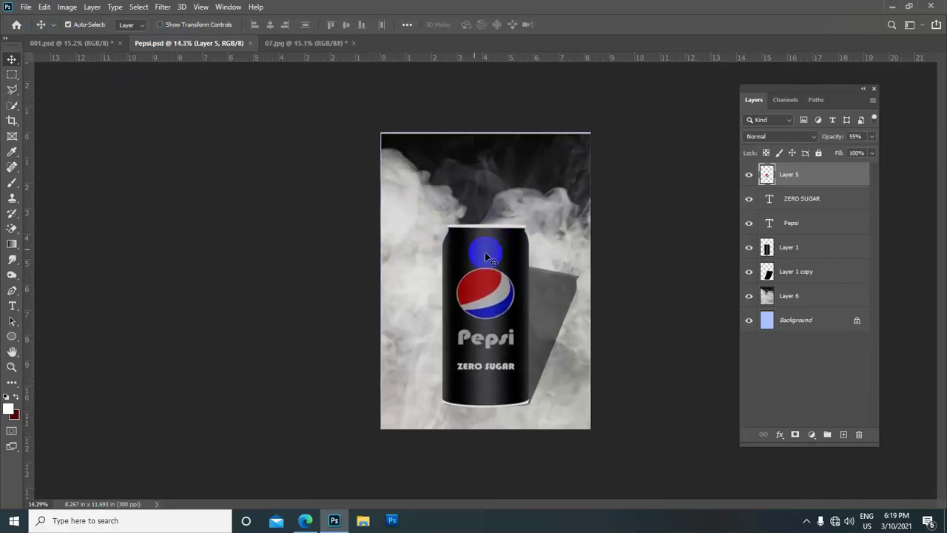
scroll(494, 263, "up", 2)
scroll(494, 263, "down", 2)
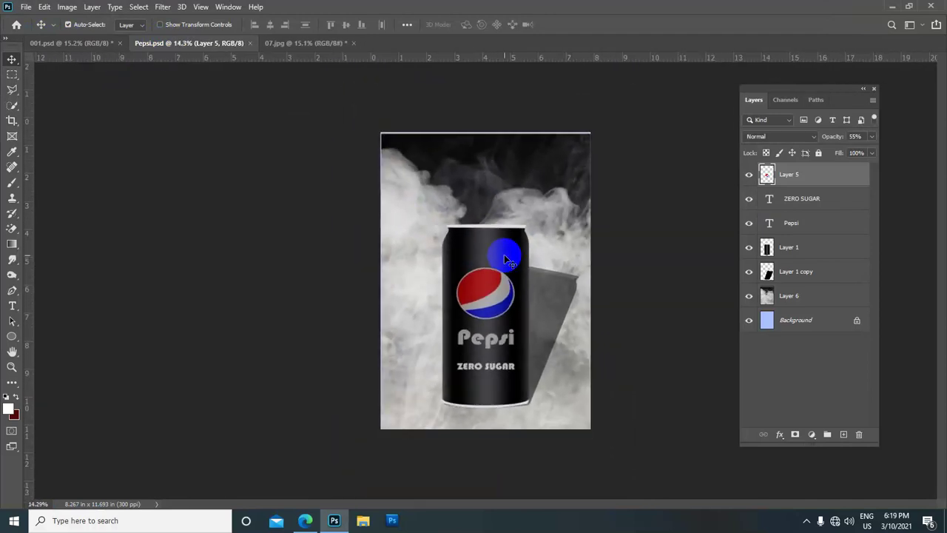